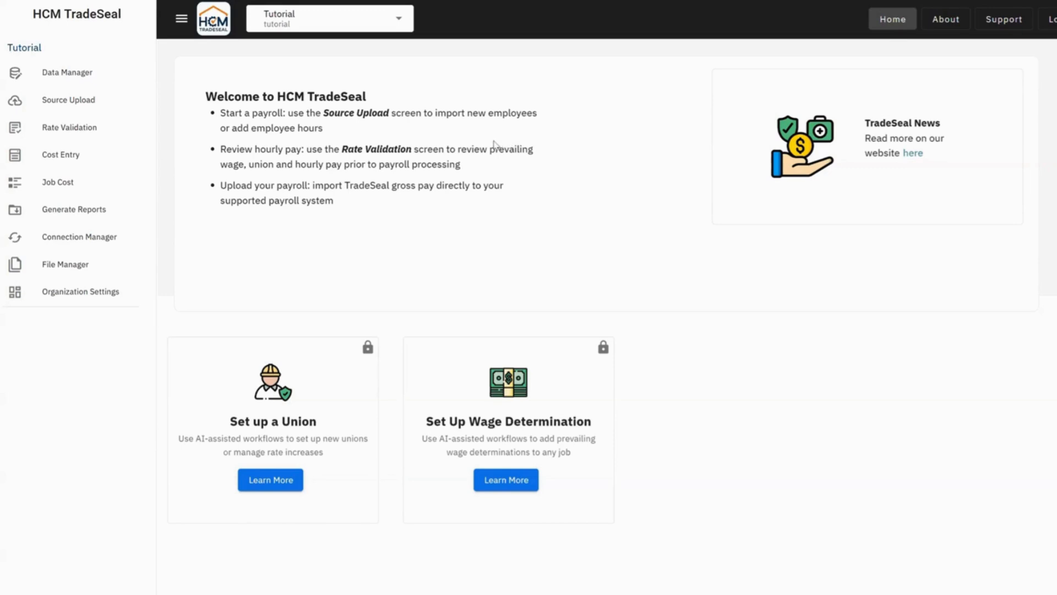
Step: Start a new employee record in the Data Manager and fill in the employee's ID and full name
left_click(118, 72)
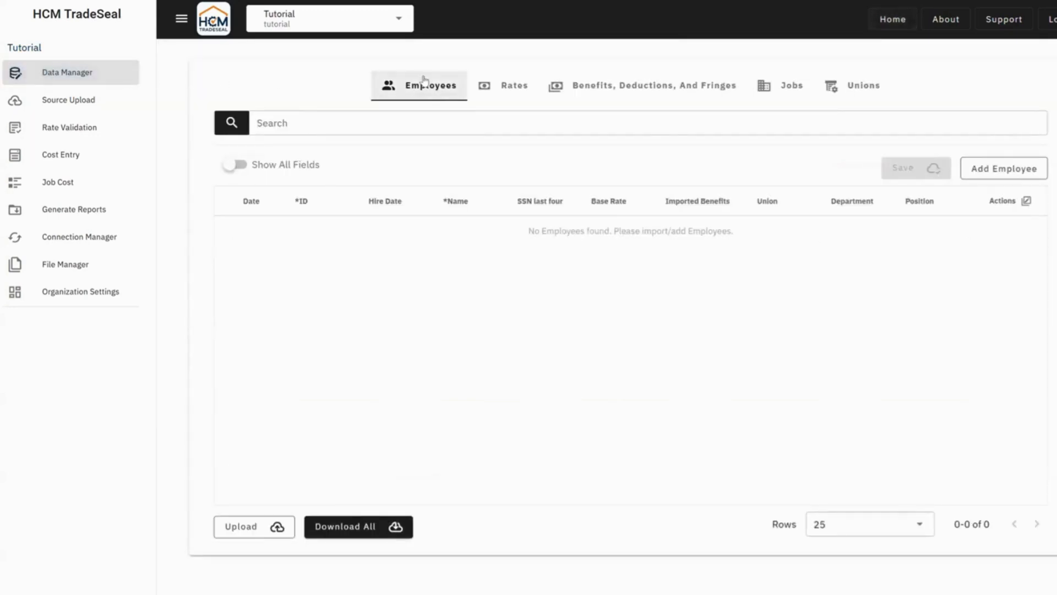
left_click(992, 176)
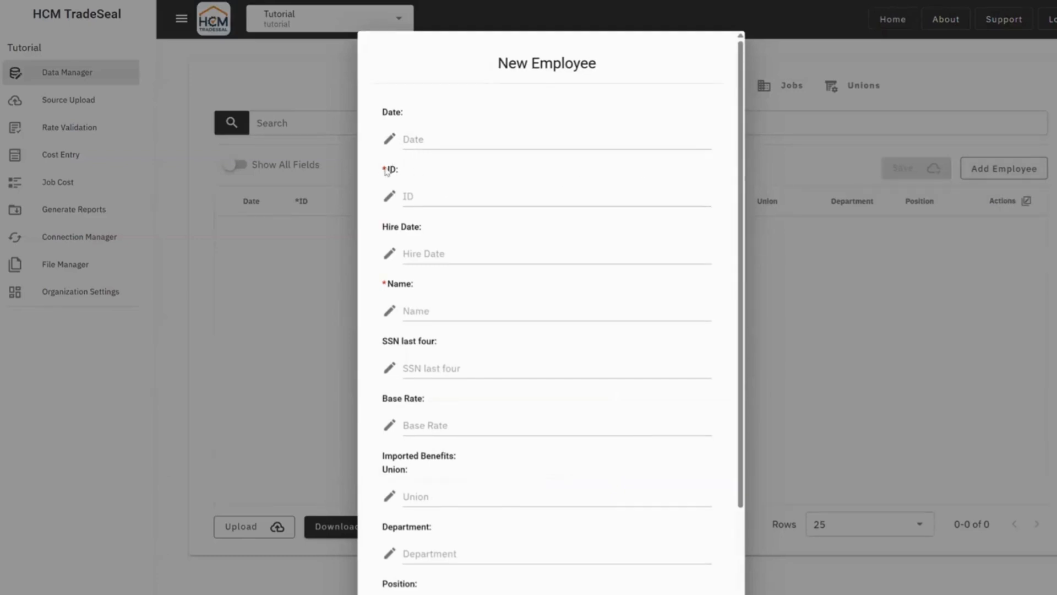
left_click(428, 193)
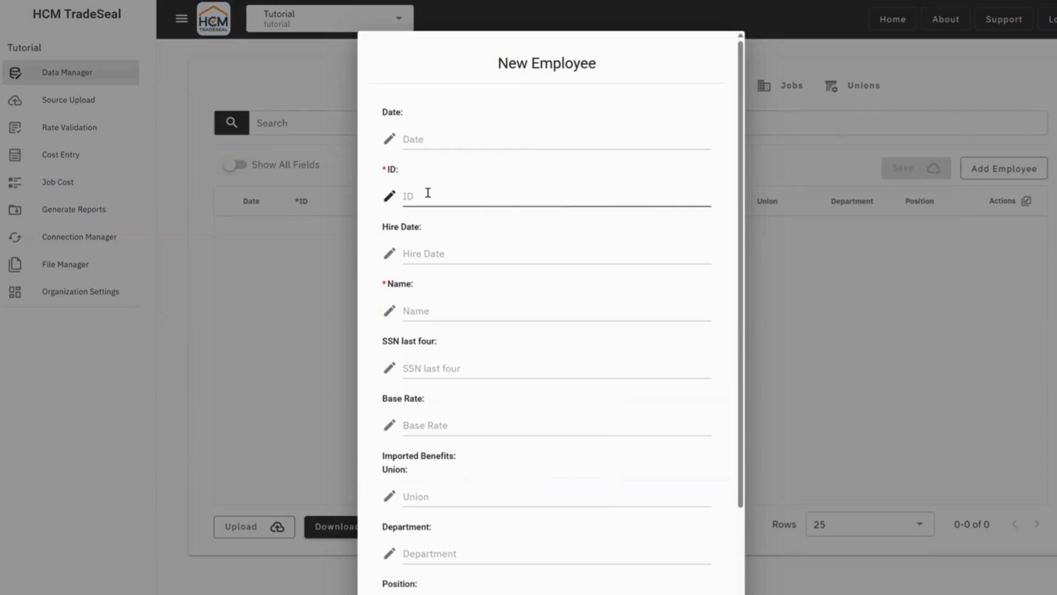
type("1111")
left_click(422, 311)
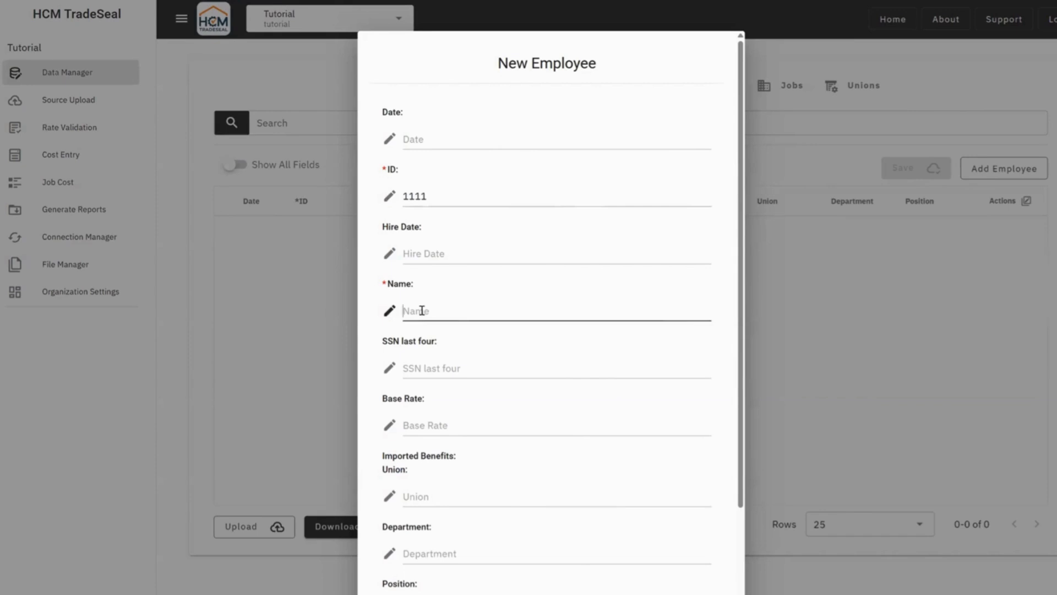
type("Pat Perfect")
Step: Set the new employee's base rate to 22.22, add the record, and save the employee list
scroll(505, 314, "down", 2)
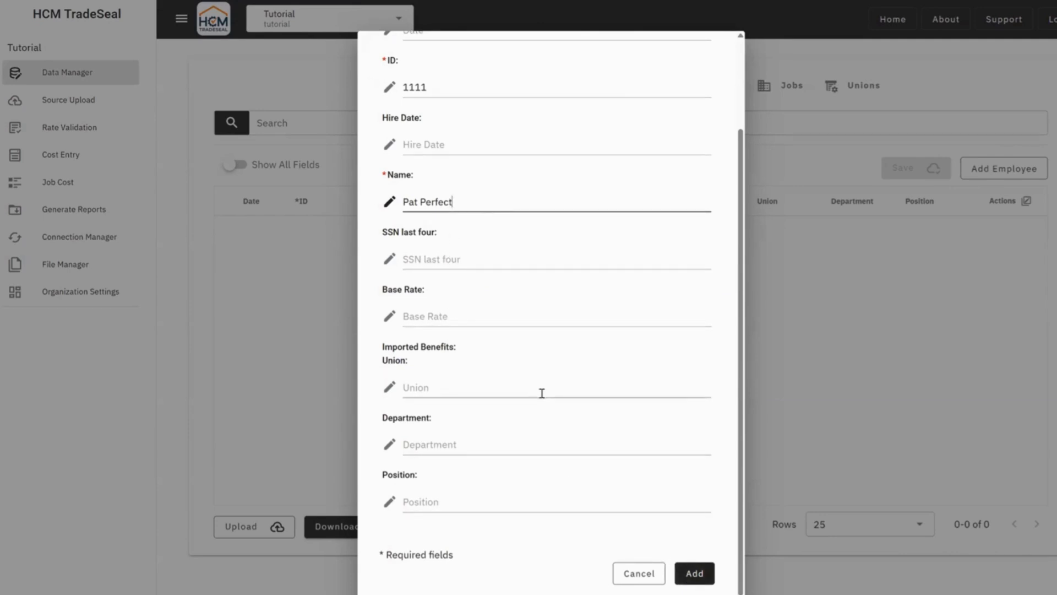
left_click(488, 323)
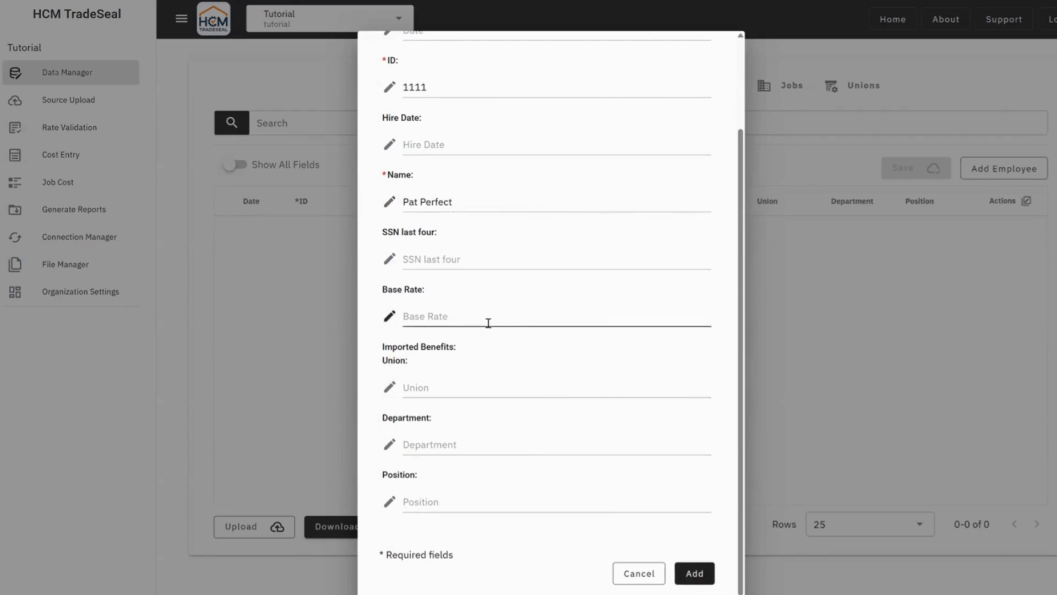
type("22.22")
left_click(706, 574)
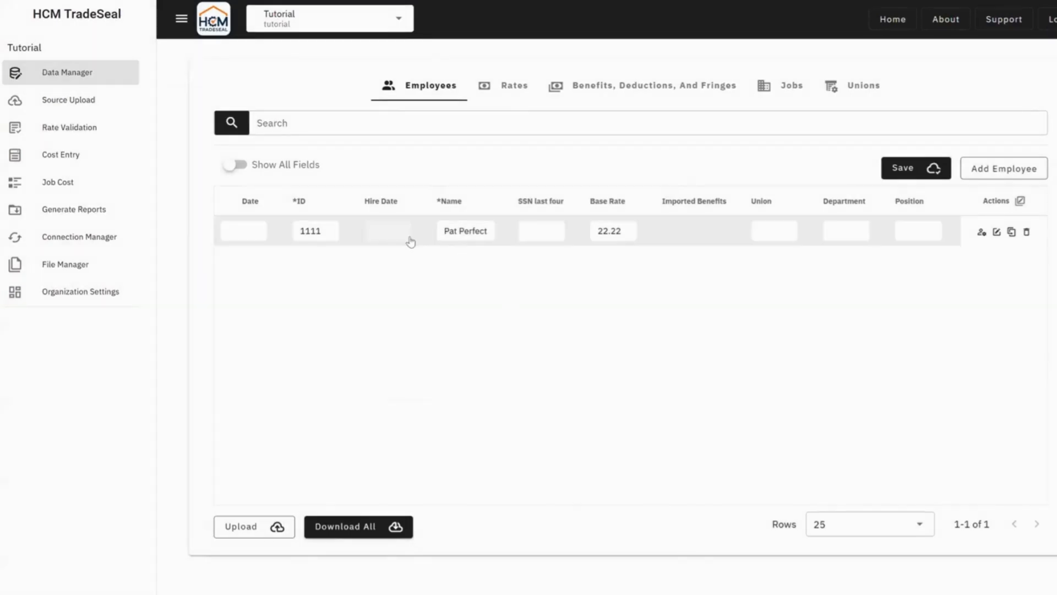
left_click(921, 173)
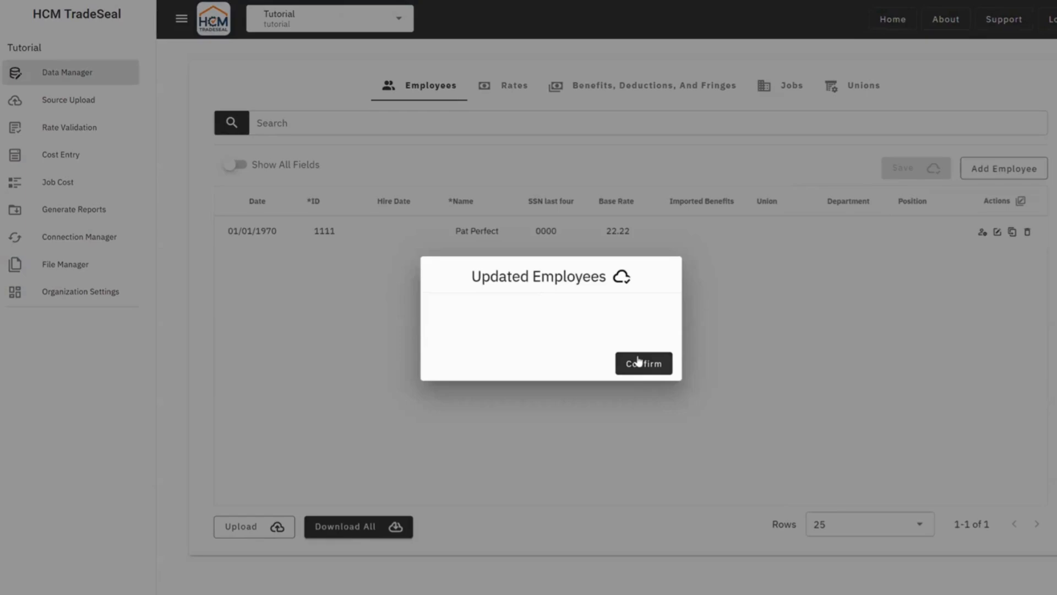
left_click(639, 361)
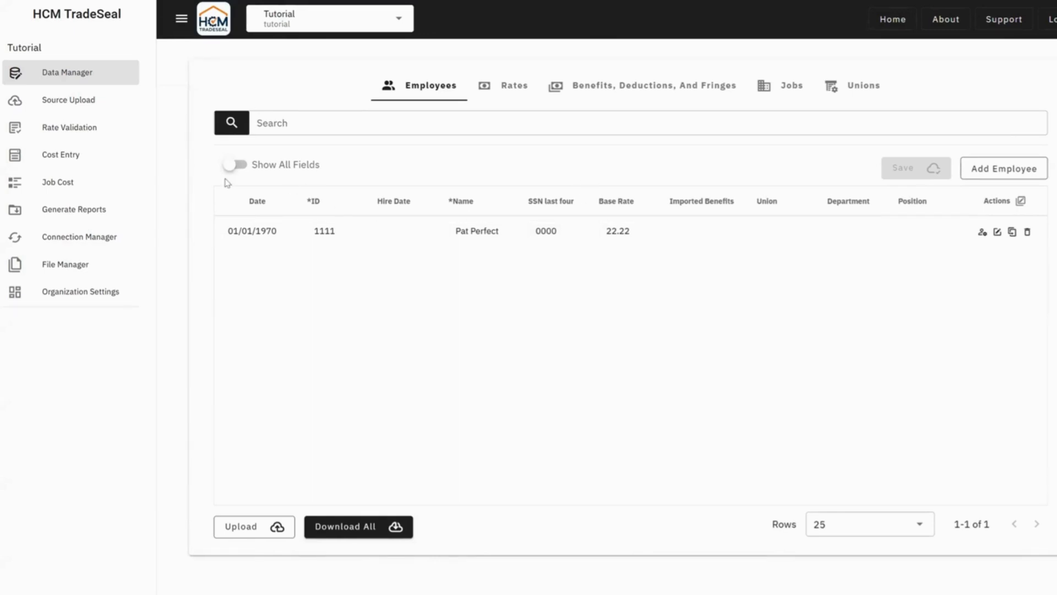
Step: In Cost Entry for week 10 (03/02/2025 - 03/08/2025), enter 8 regular hours for each day from Monday through Friday
left_click(83, 159)
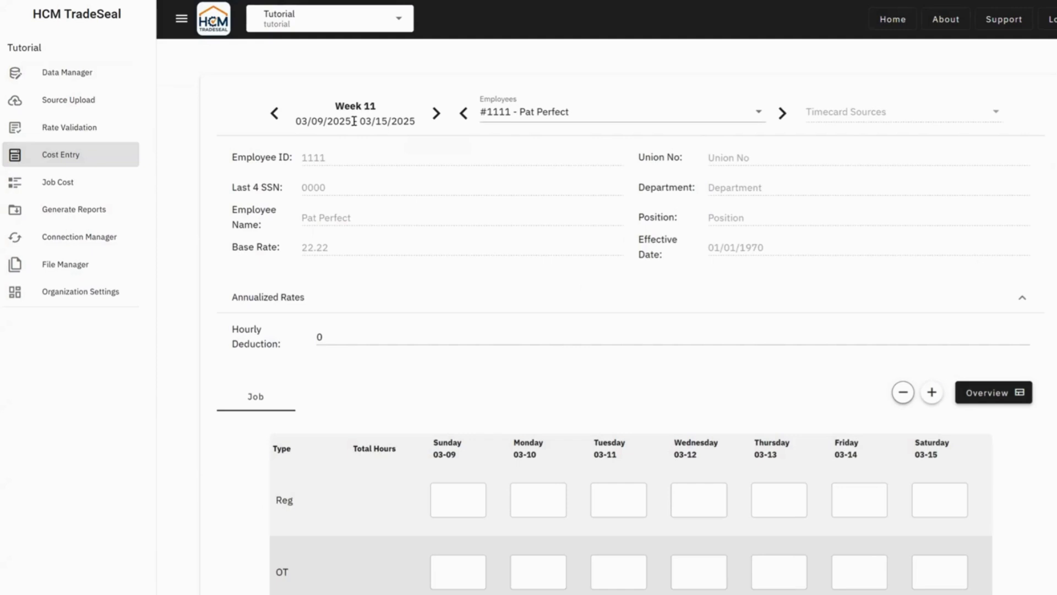
left_click(277, 115)
left_click(541, 496)
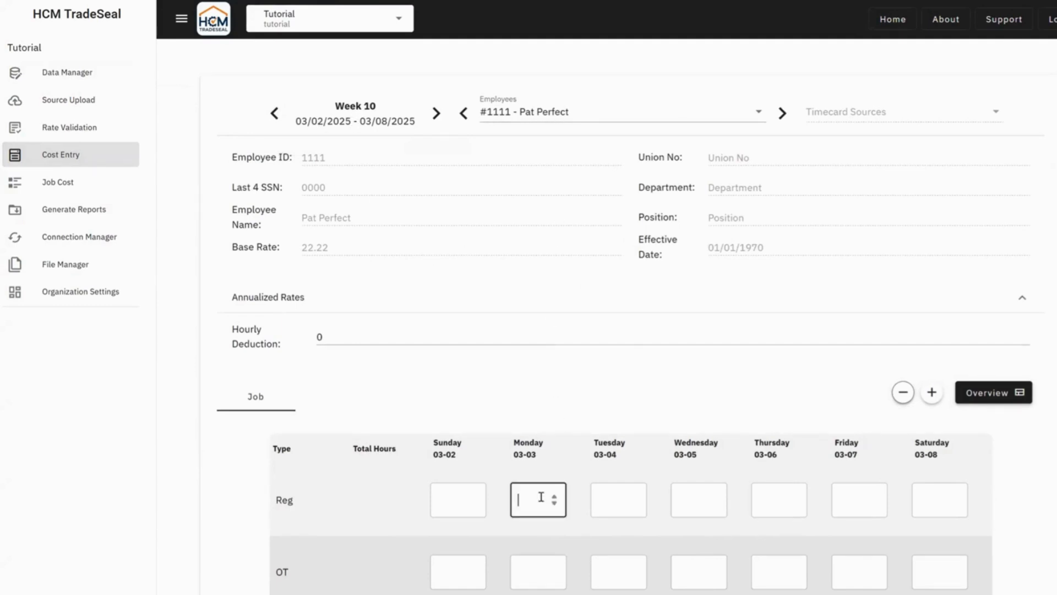
type("8")
left_click(598, 502)
type("8")
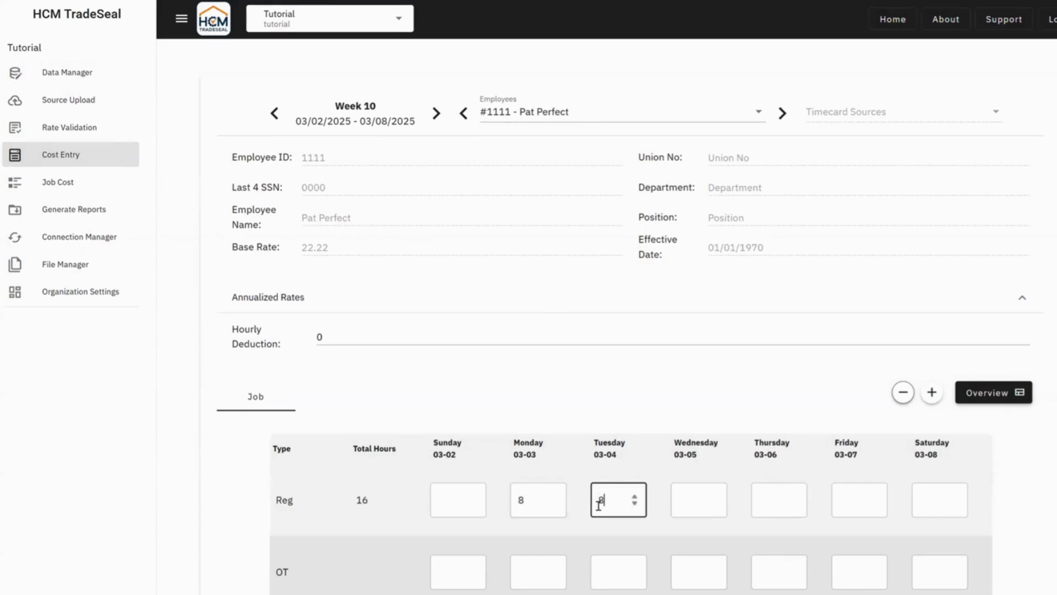
left_click(694, 500)
type("8")
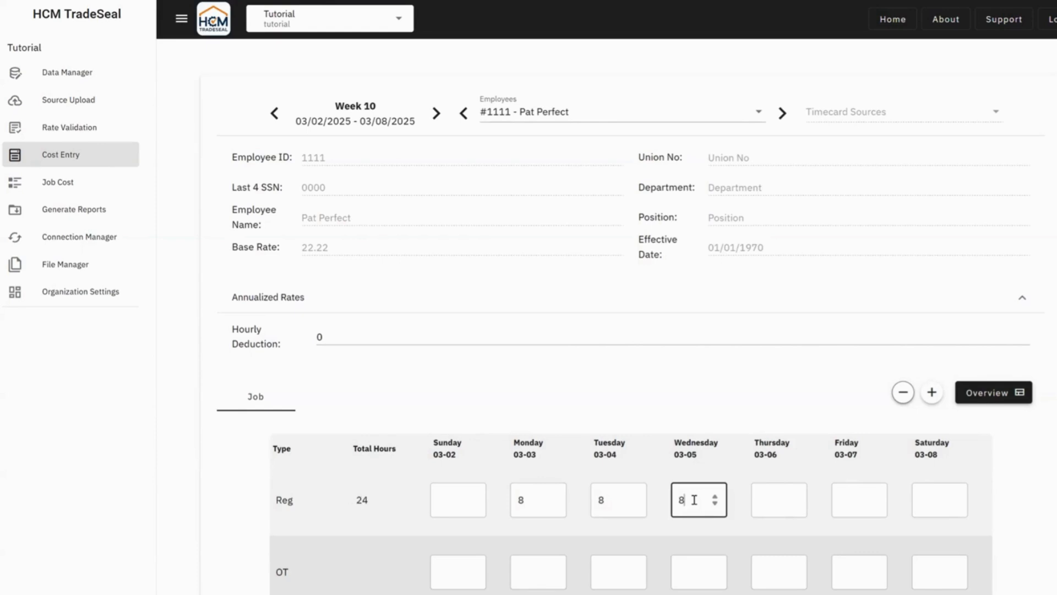
left_click(772, 502)
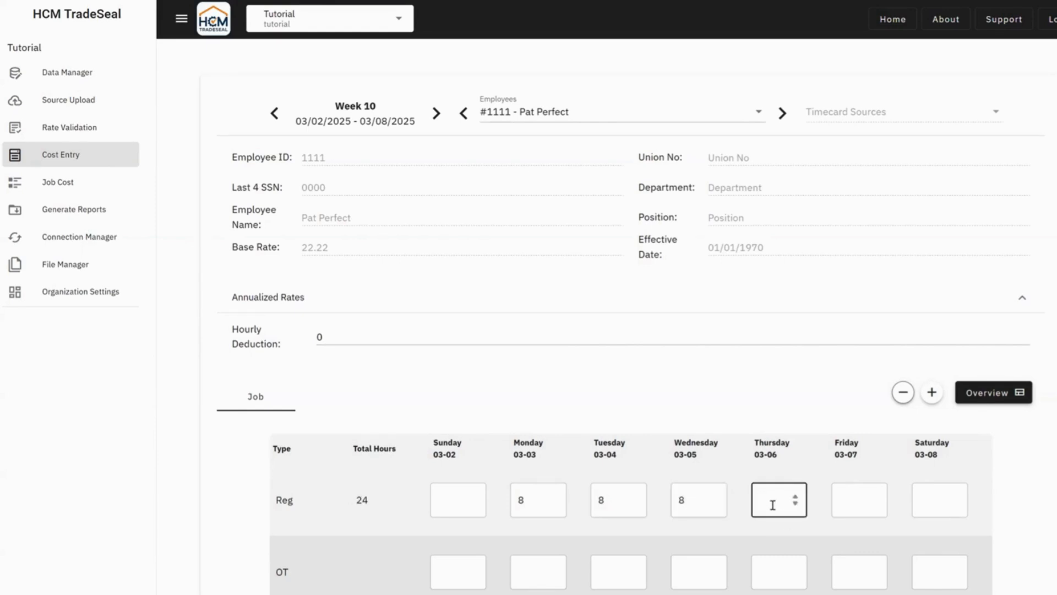
type("8")
left_click(857, 504)
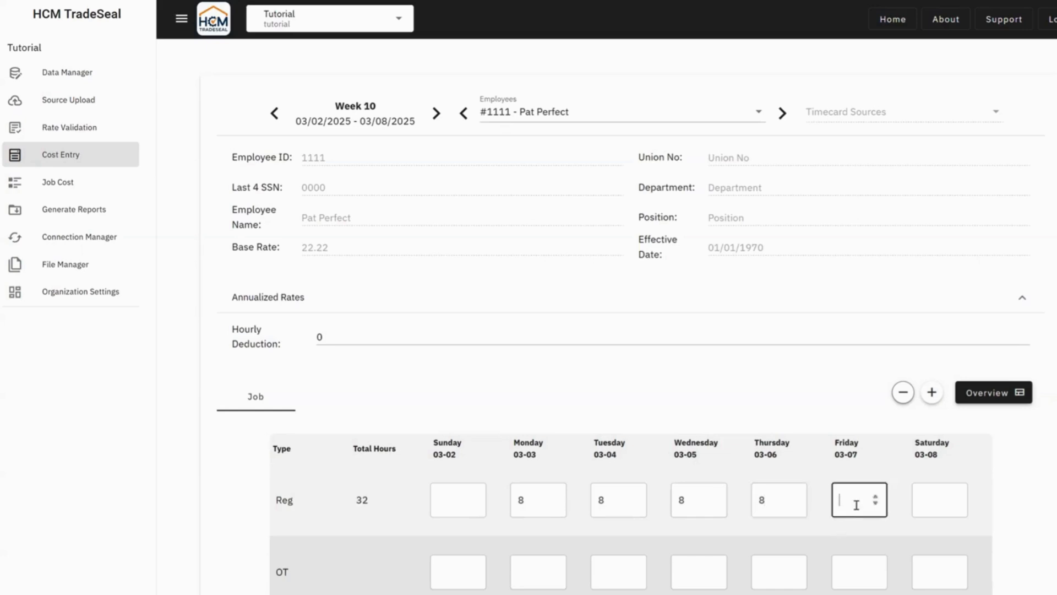
type("8")
Step: Enter 2 overtime hours on both Monday 03-03 and Tuesday 03-04
scroll(743, 393, "down", 3)
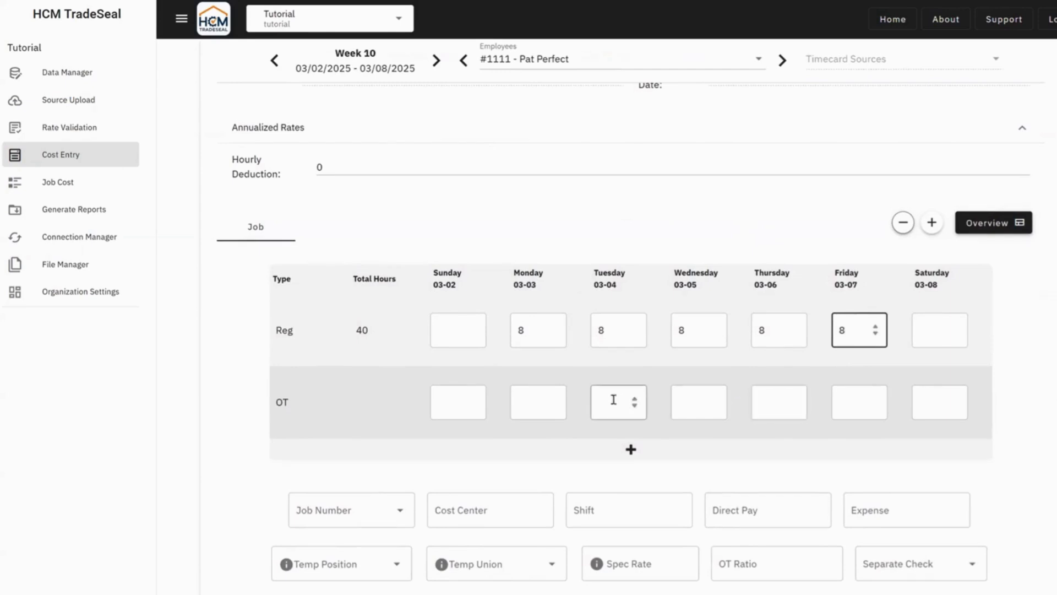
left_click(555, 401)
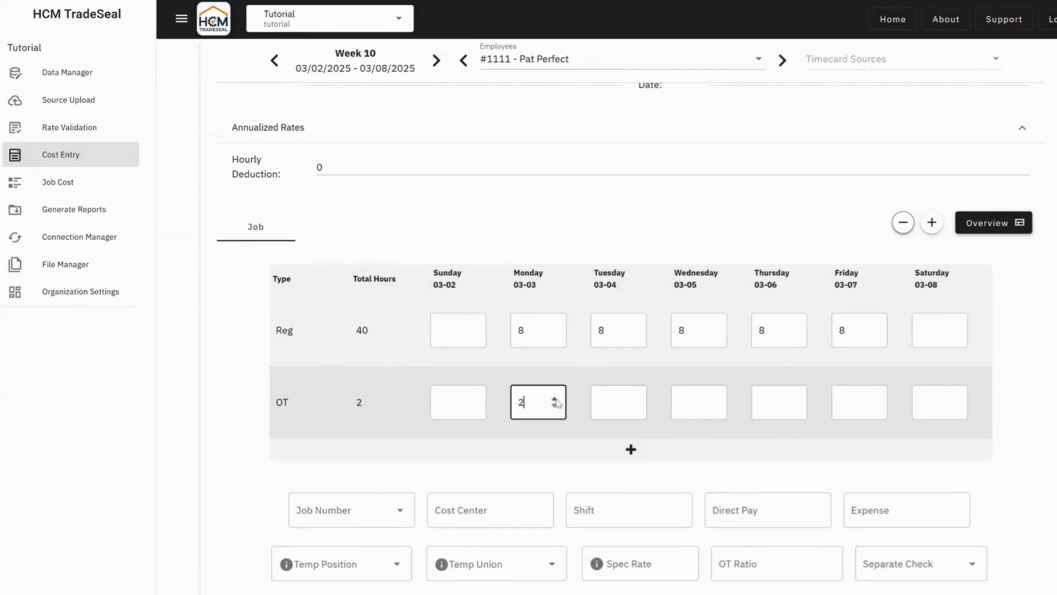
left_click(635, 400)
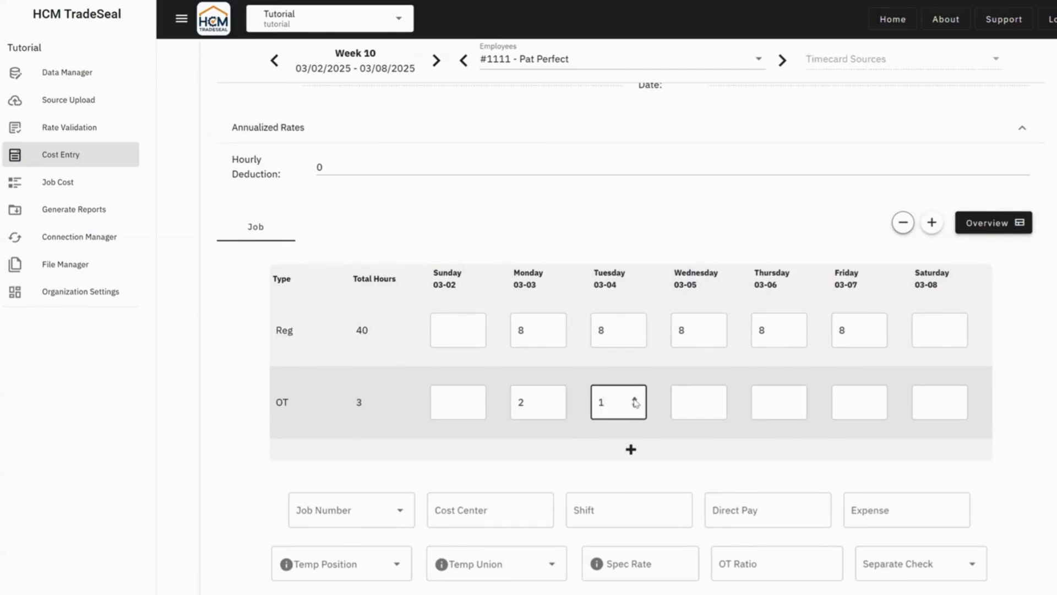
left_click(635, 400)
Step: Assign the timecard to job number P123 with Laborer as the temporary position
scroll(596, 236, "down", 2)
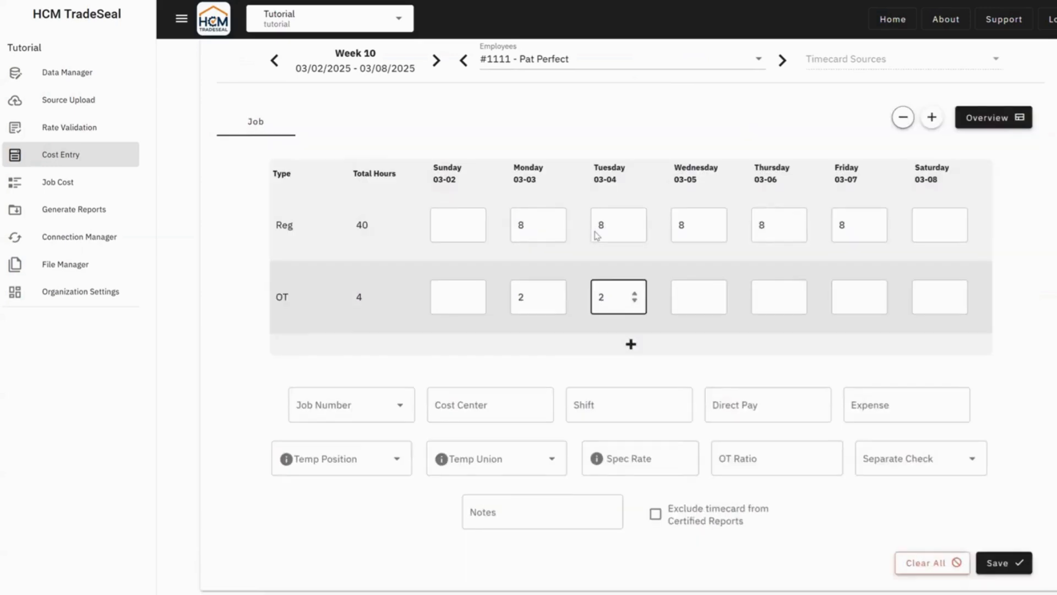
left_click(362, 407)
type("P")
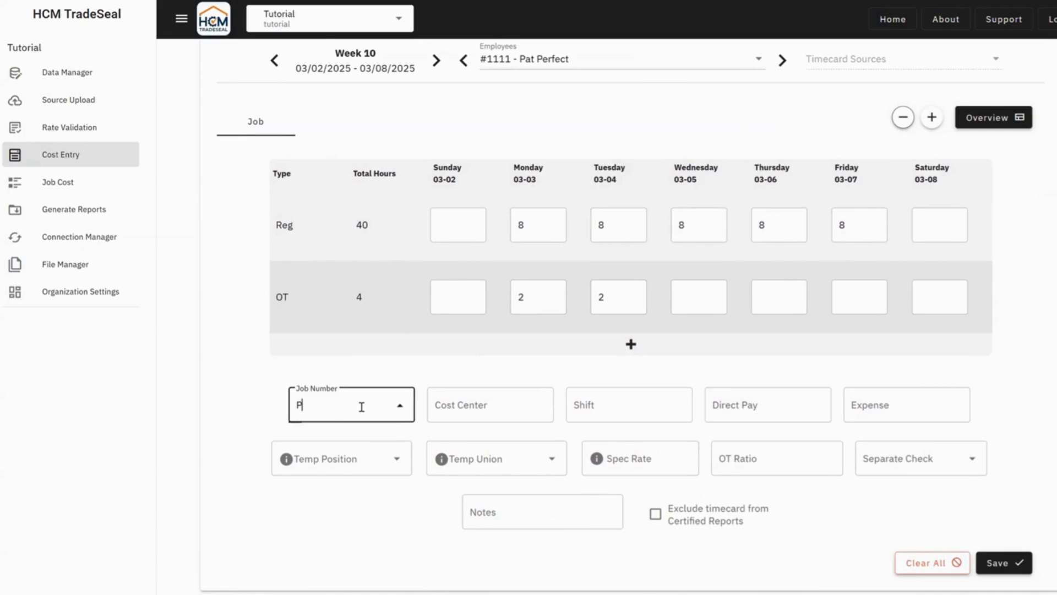
type("123")
left_click(363, 524)
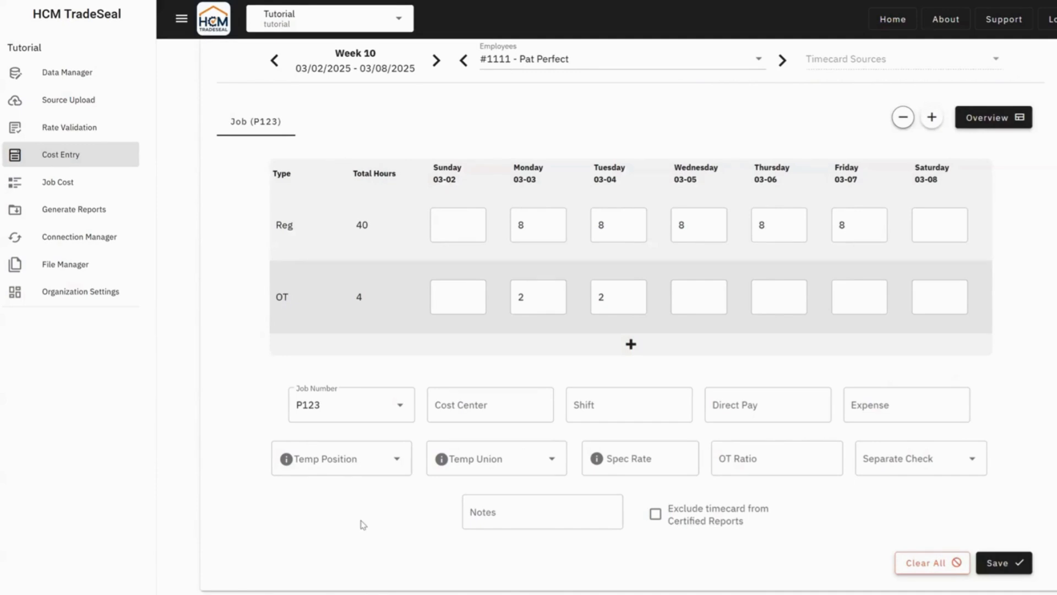
left_click(307, 460)
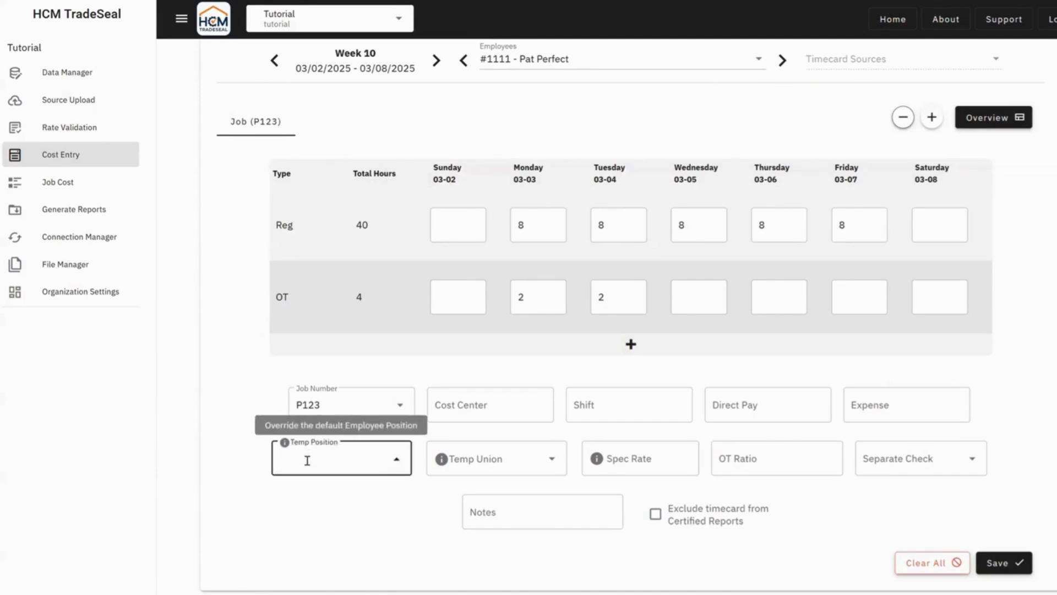
type("Laborer")
left_click(330, 500)
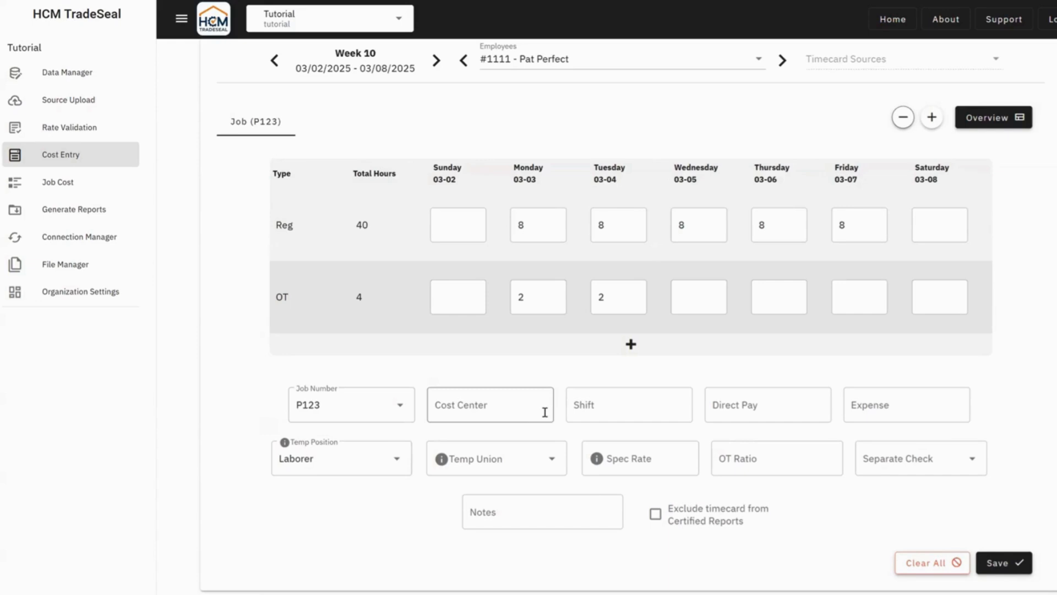
Step: Add the note "Simple example" to the timecard
scroll(588, 372, "up", 5)
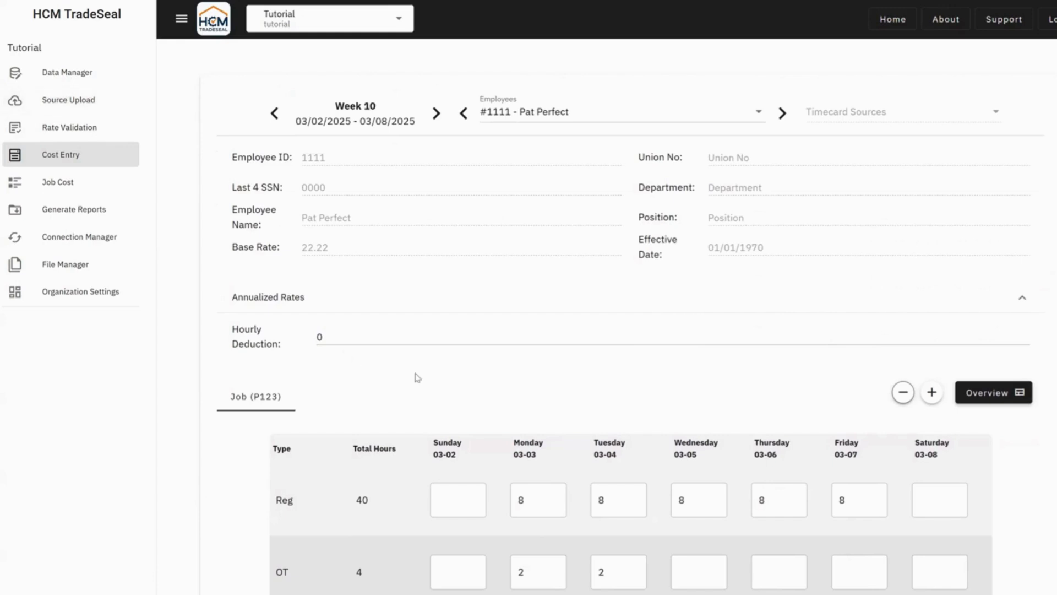
scroll(417, 377, "down", 1)
scroll(417, 377, "down", 4)
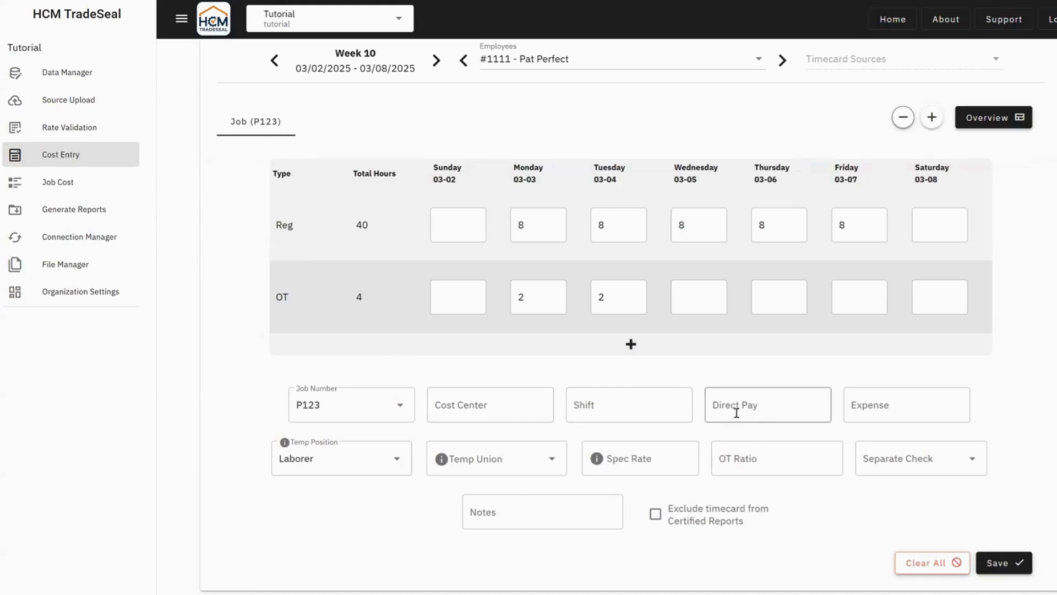
mouse_move(660, 452)
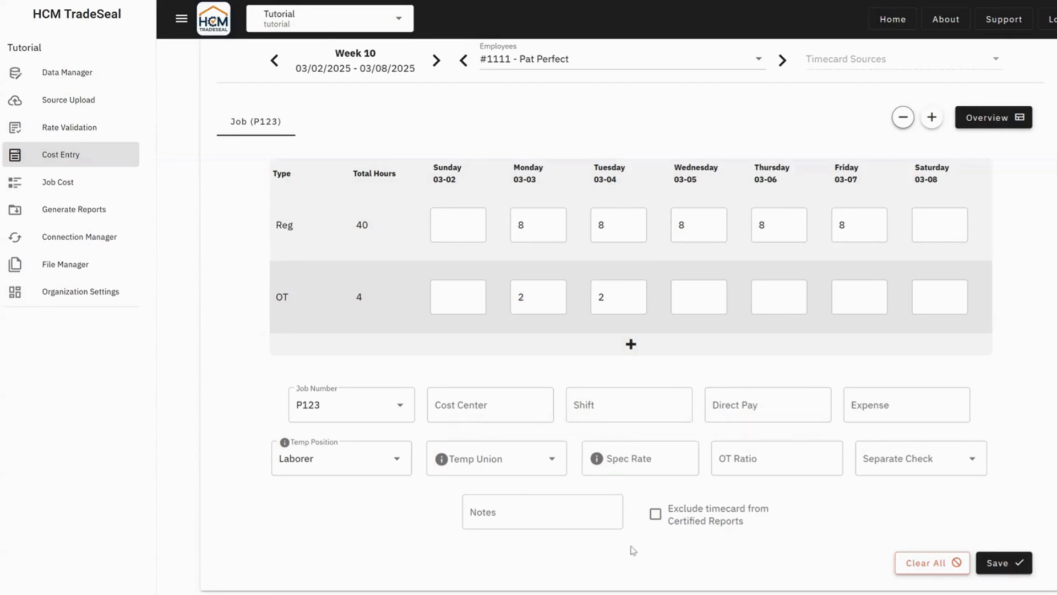
left_click(573, 513)
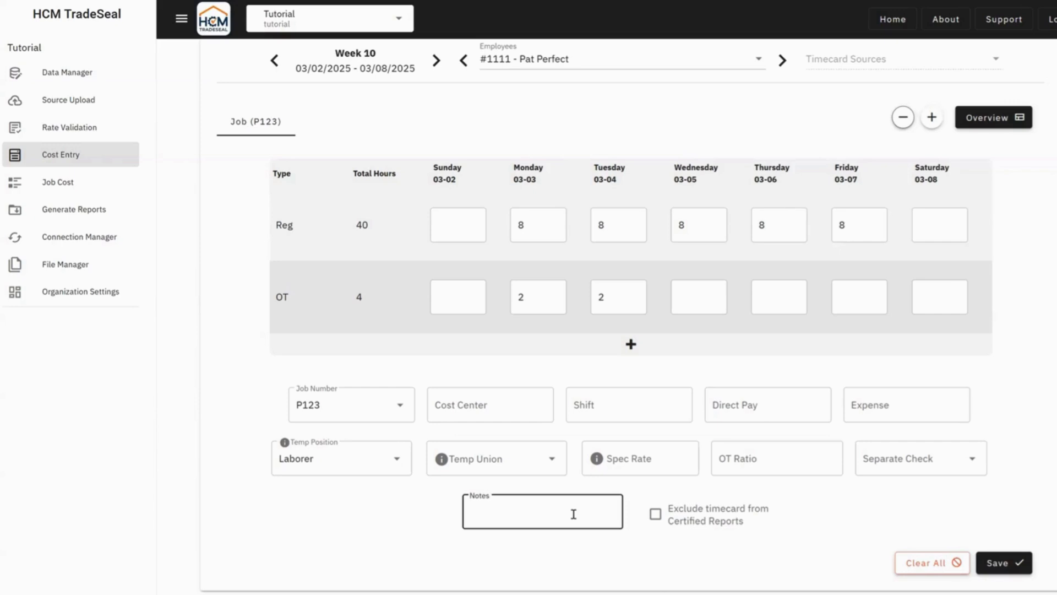
type("E")
type("imple example")
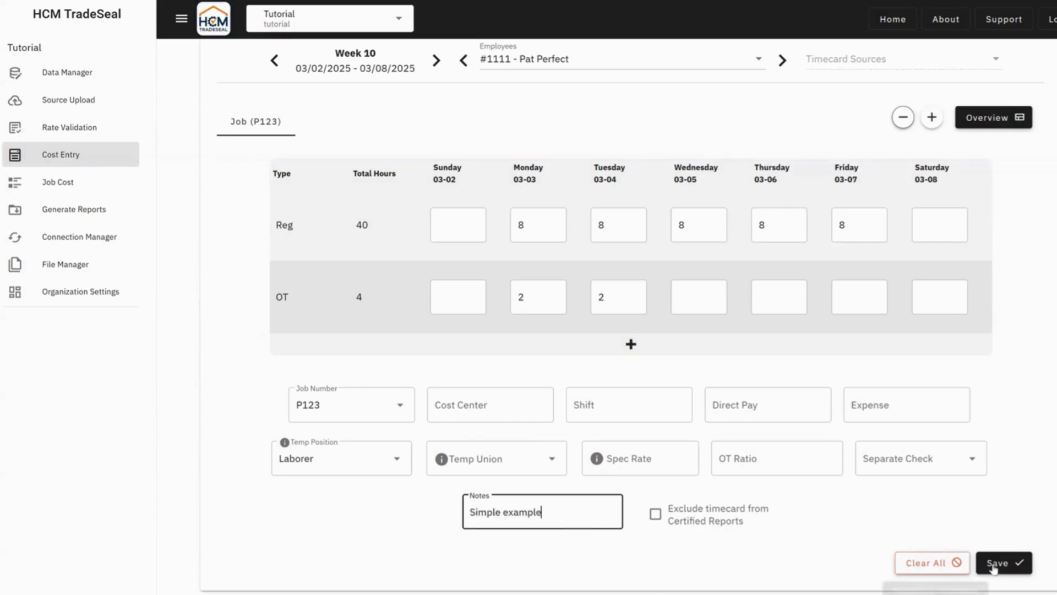
Step: Save the timecard as a new entry for the week and proceed to rate validation
left_click(1011, 563)
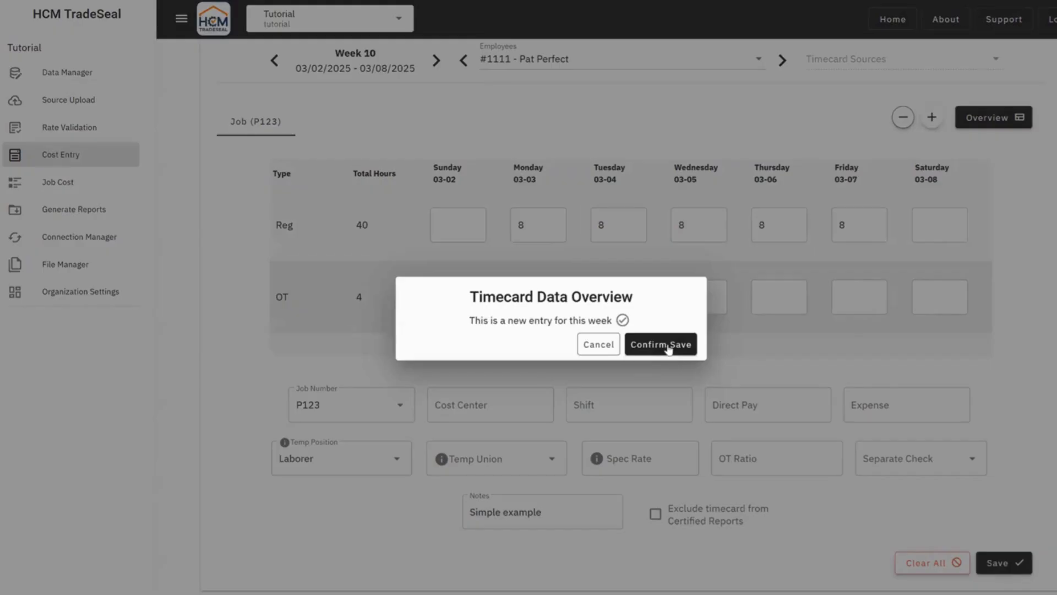
left_click(669, 346)
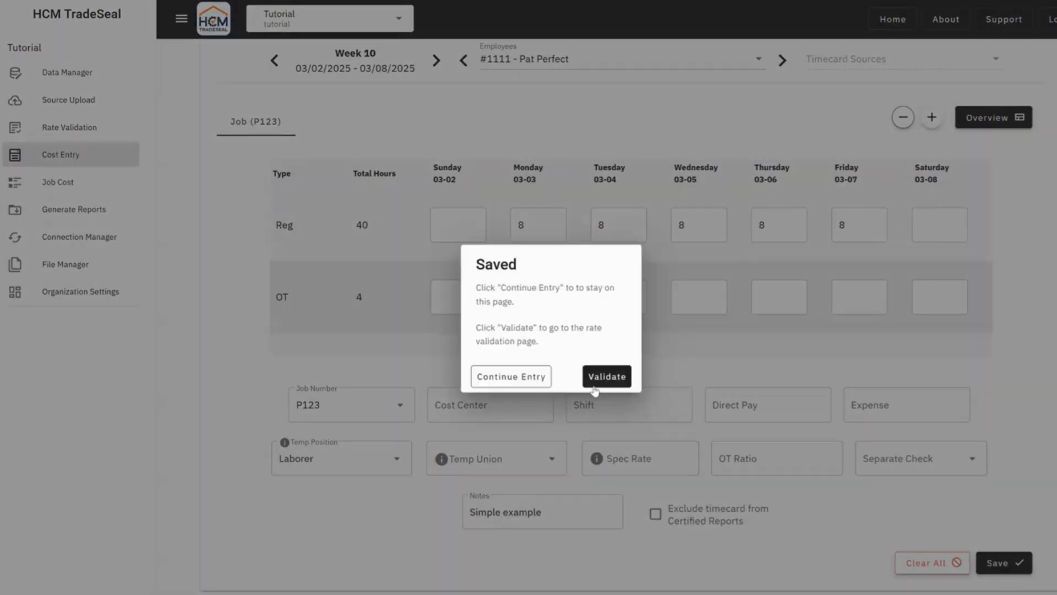
left_click(598, 367)
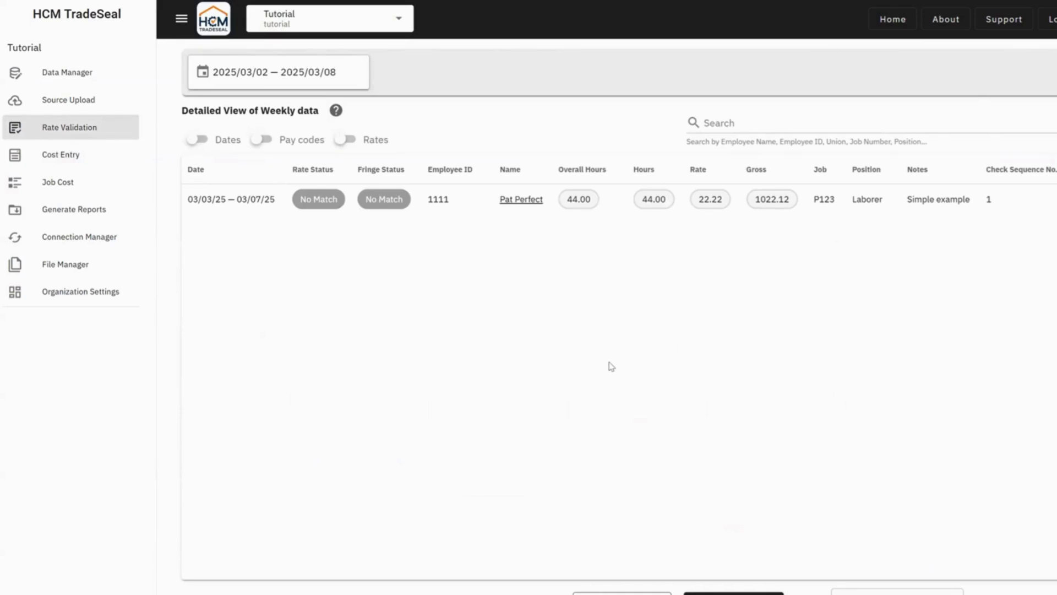
Step: Break the weekly validation data down by dates, pay codes and rates to examine each entry's hours and pay
mouse_move(654, 205)
left_click(229, 144)
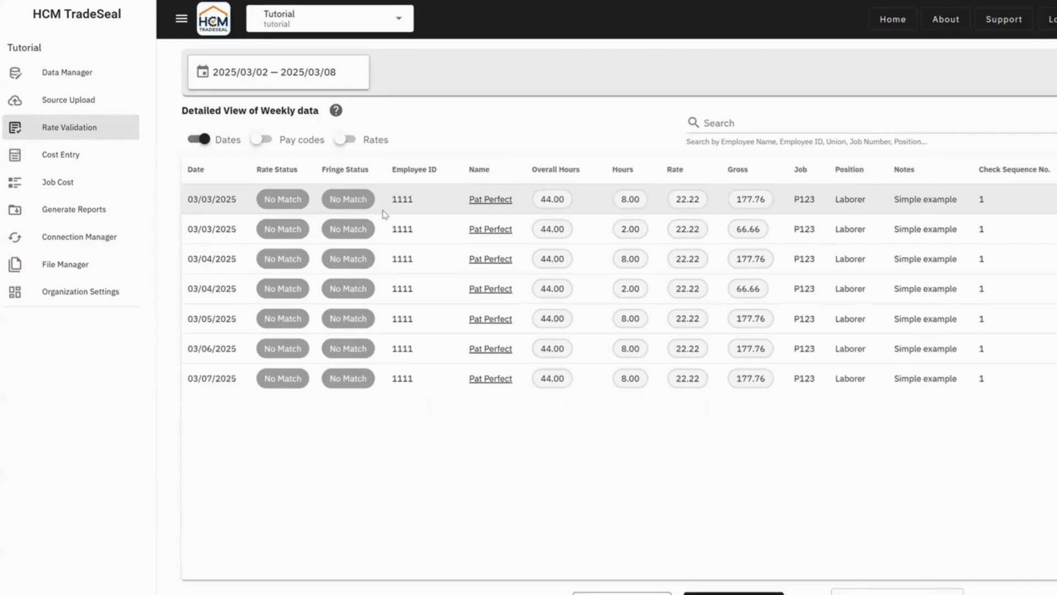
left_click(292, 143)
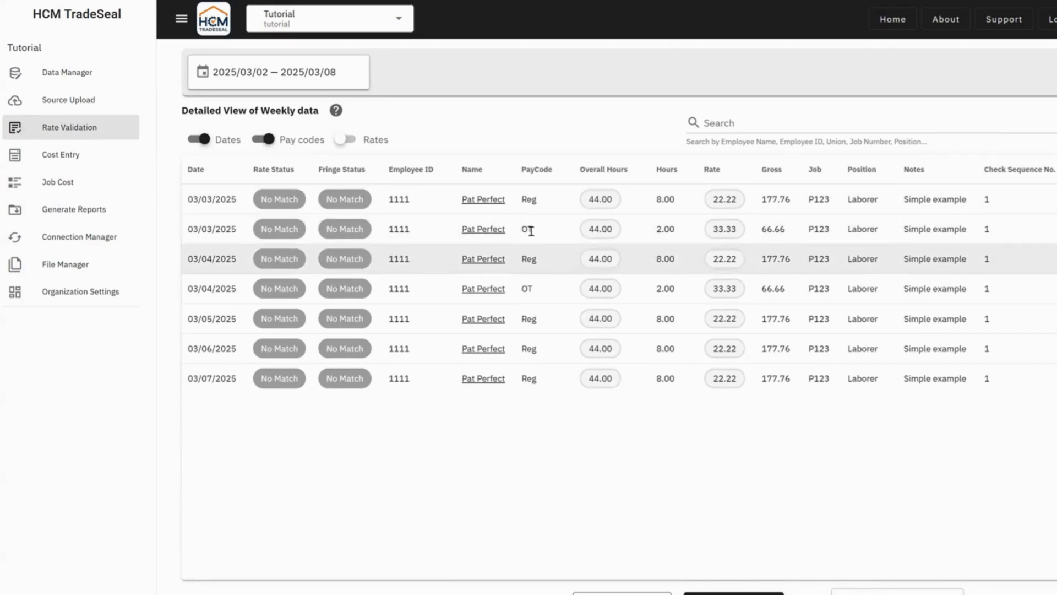
left_click(361, 142)
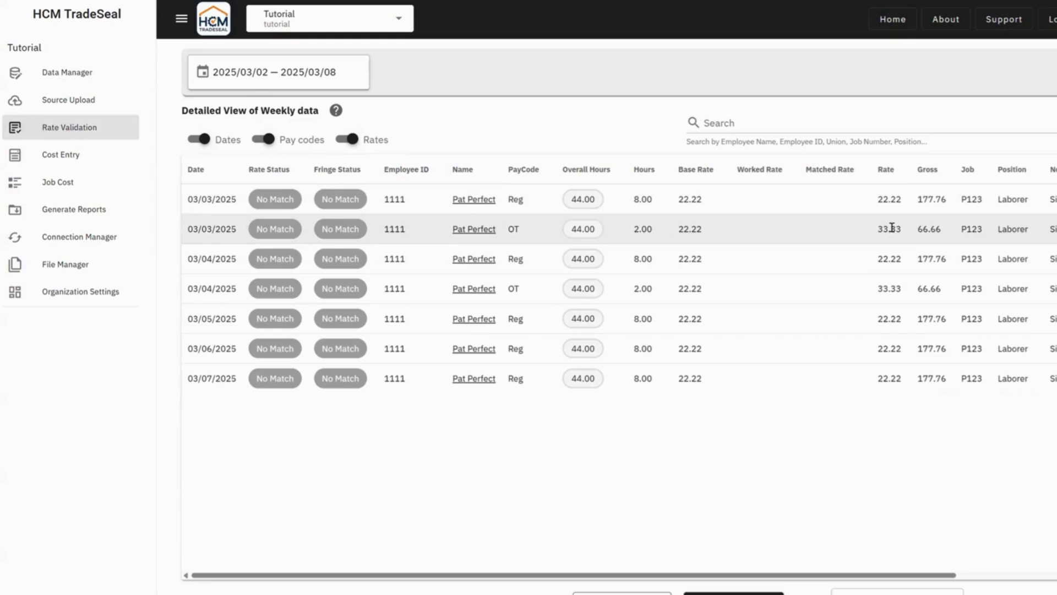
Step: Turn off the rates and pay codes breakdowns in the weekly validation data
left_click(344, 139)
left_click(263, 142)
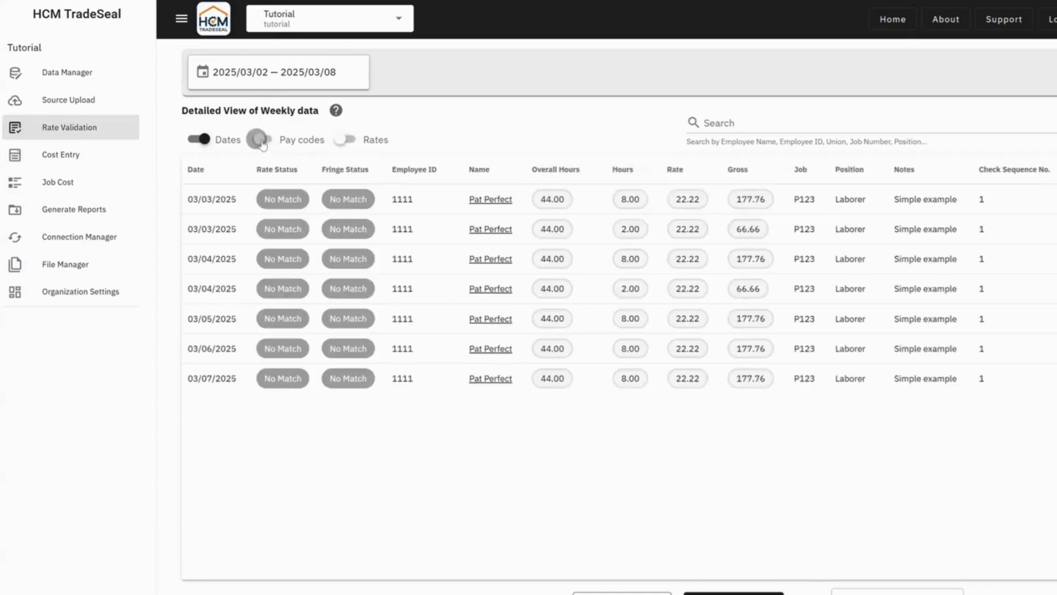
Step: Turn off the dates breakdown to review the week's combined hours, rate and gross, and return to the home page
left_click(198, 139)
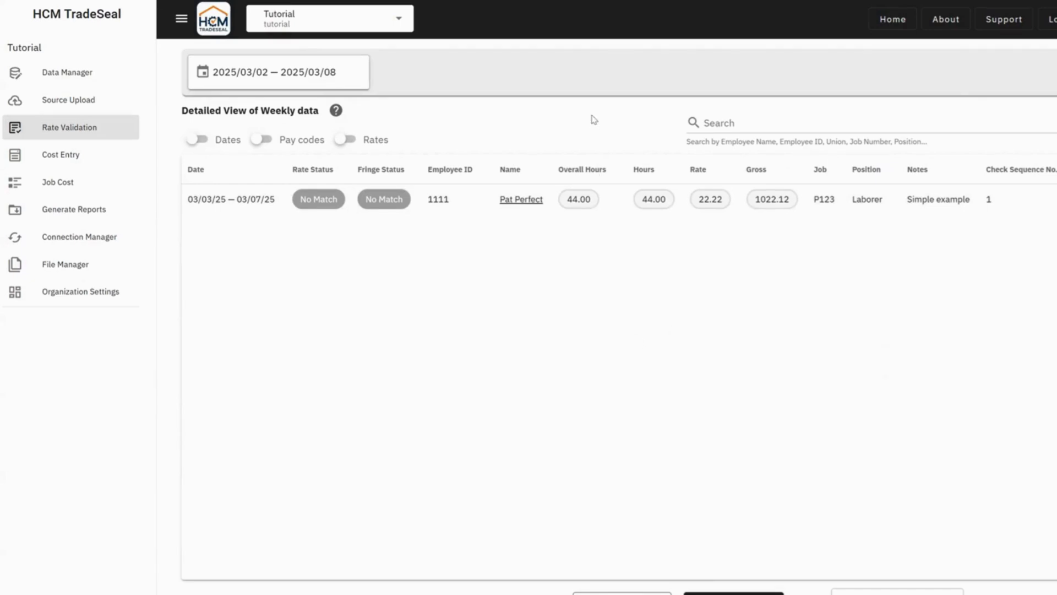
mouse_move(713, 207)
left_click(907, 24)
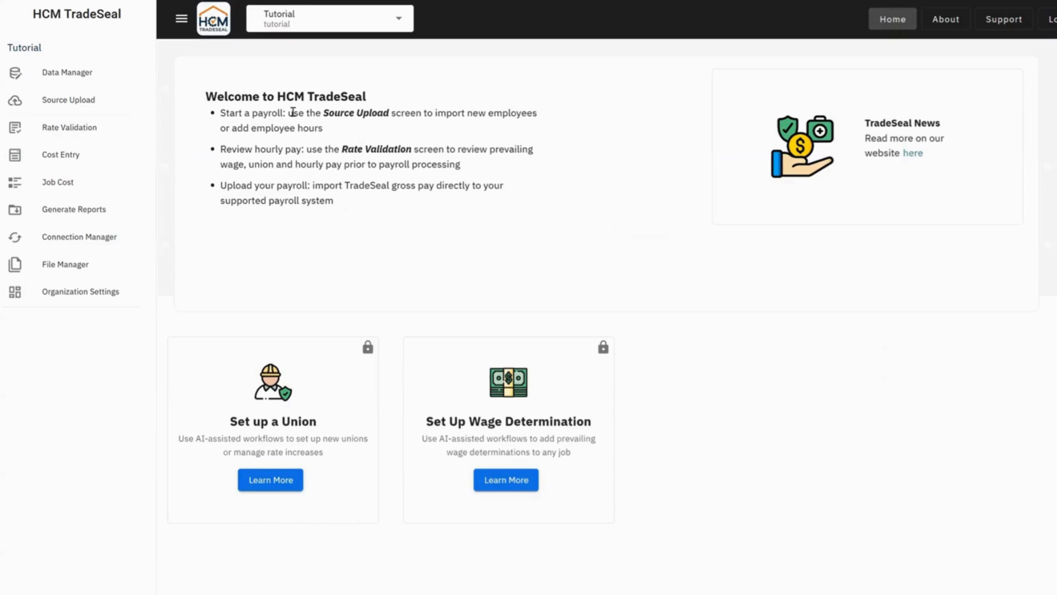
Step: Start a new rate in the Data Manager for job number P123 and position/class Laborer
left_click(90, 76)
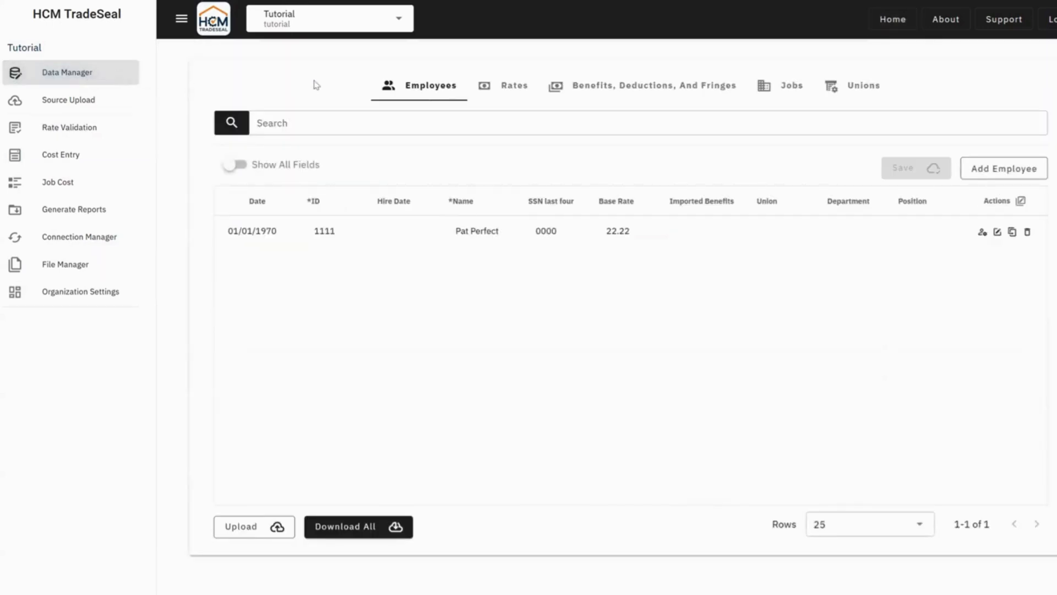
left_click(514, 91)
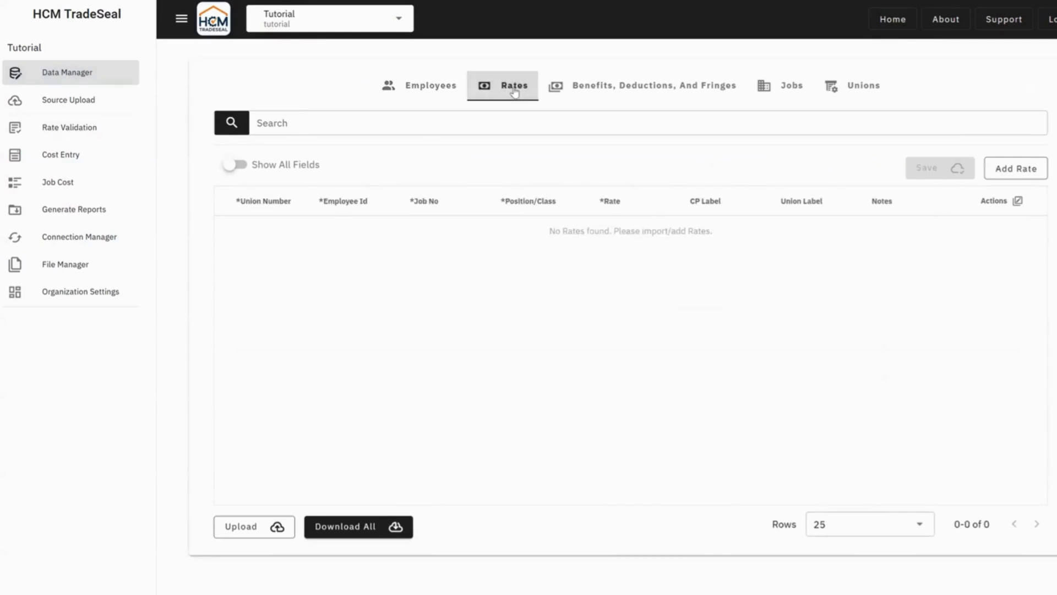
left_click(1020, 171)
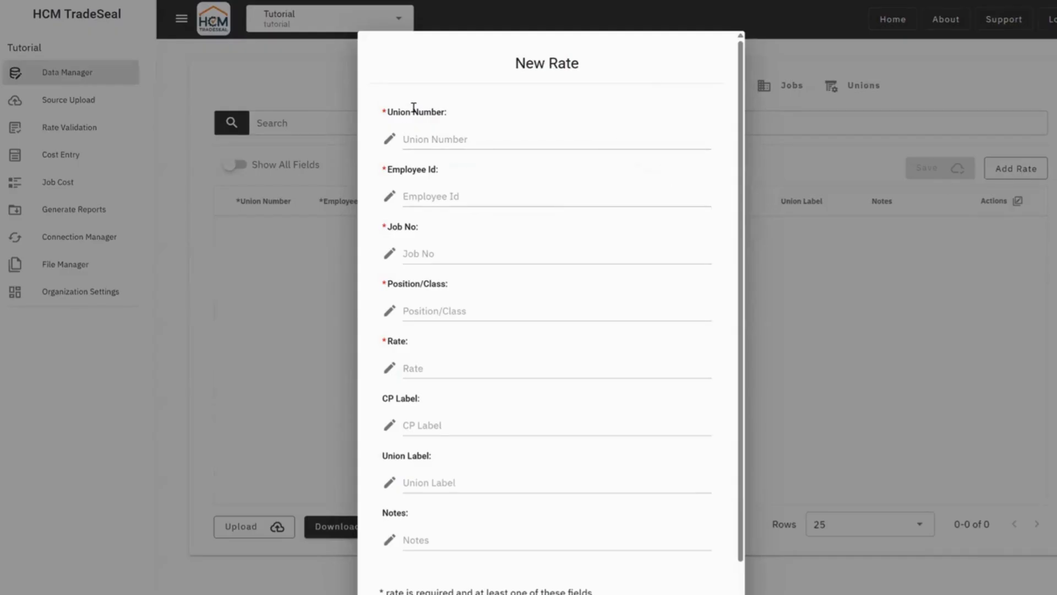
left_click(446, 262)
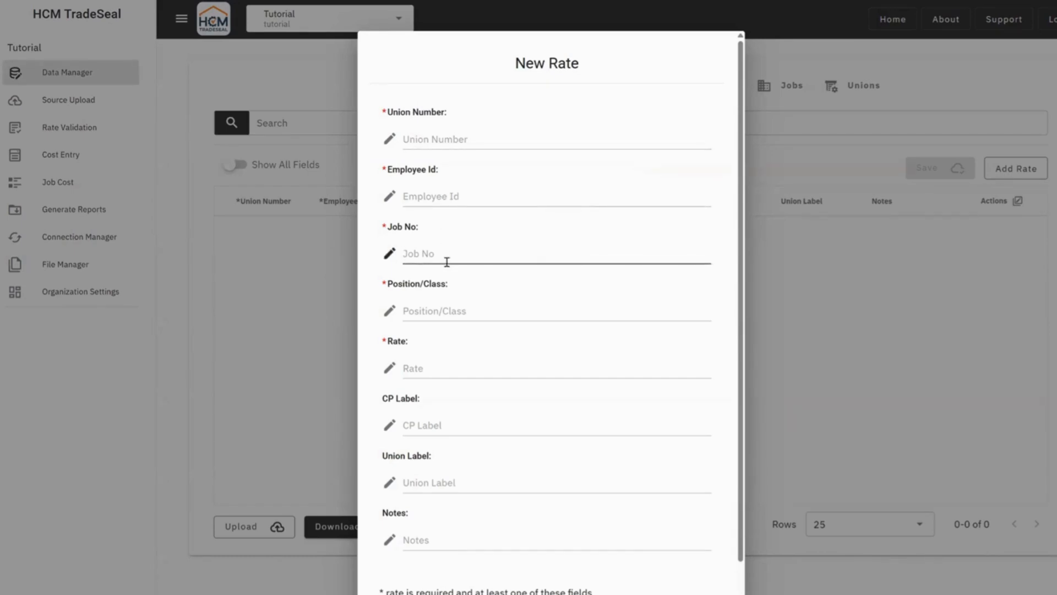
type("P123")
left_click(428, 308)
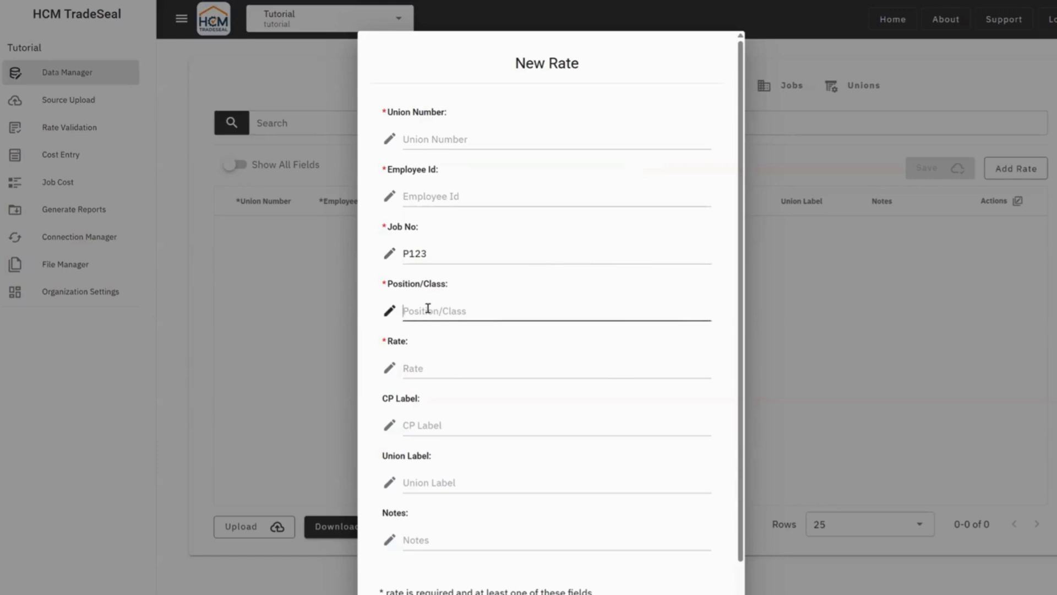
type("Laborer")
Step: Set the new rate's CP label to "Laborer - Example Variant" and its rate to 25.01
left_click(435, 425)
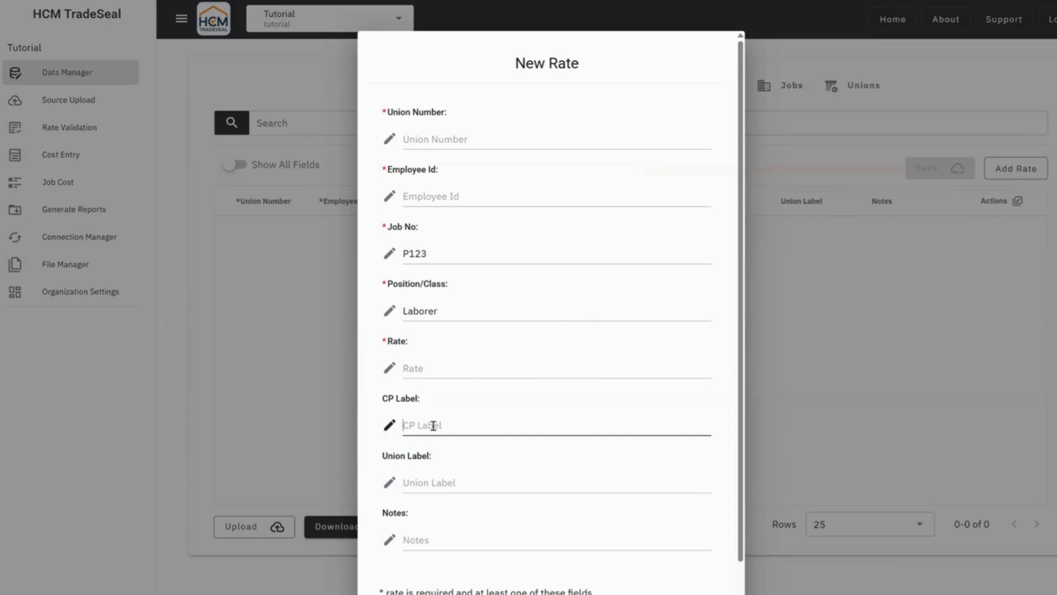
type("Laborer - Example Variant")
left_click(432, 369)
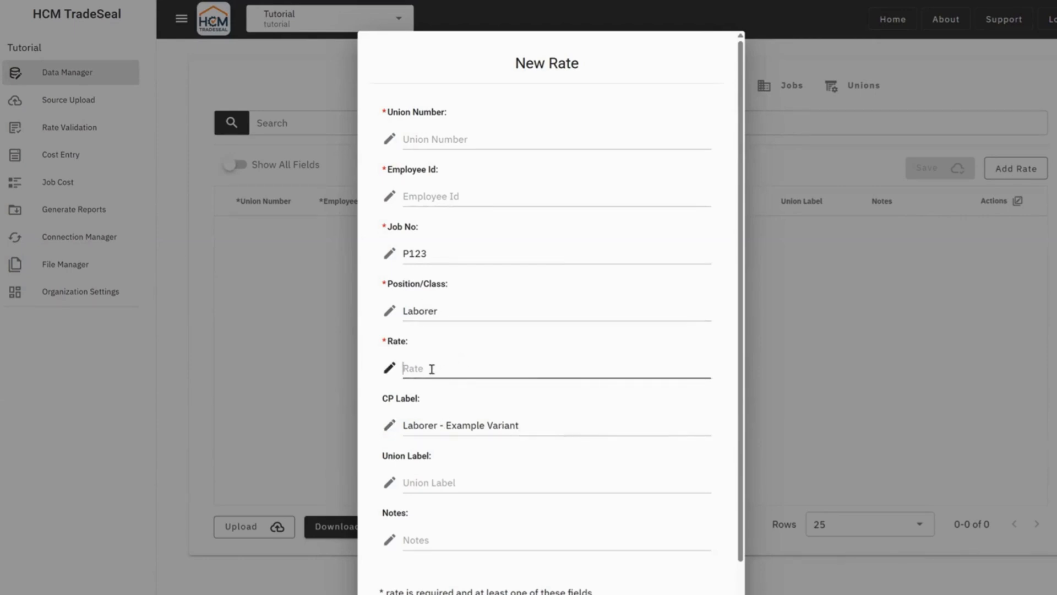
type("25.01")
Step: Enter the note "Example PW rate for Laborer on this job", add the rate to the list and save the rates
scroll(431, 369, "down", 1)
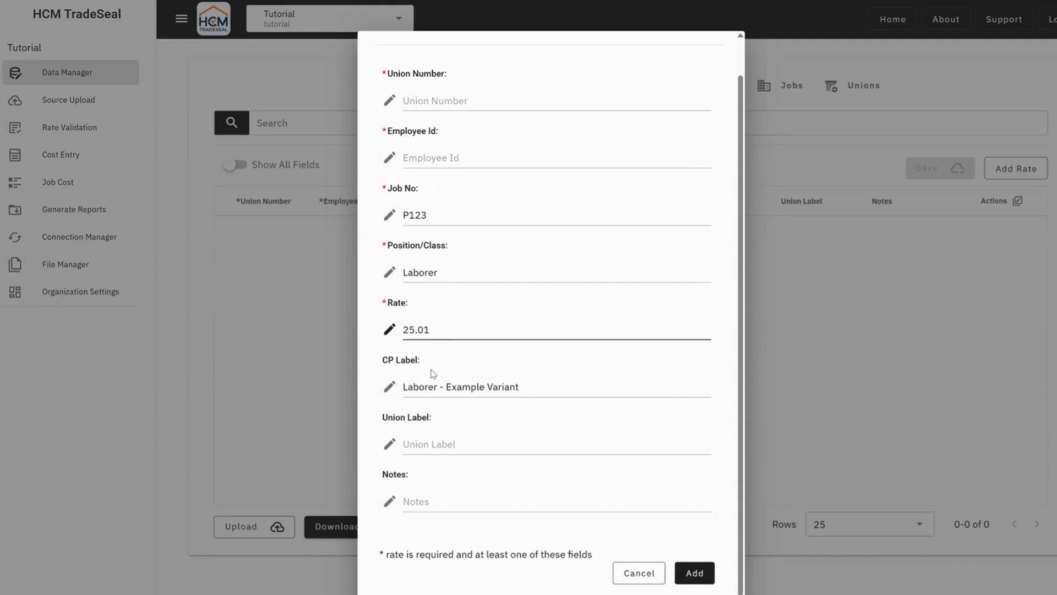
left_click(428, 499)
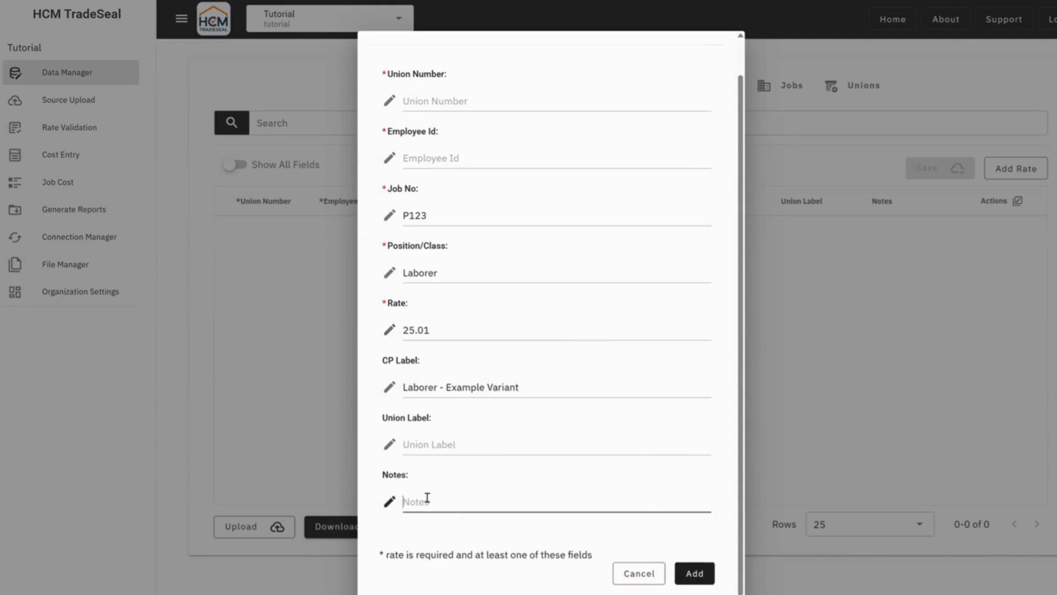
type("Example PW rate for Laborer on")
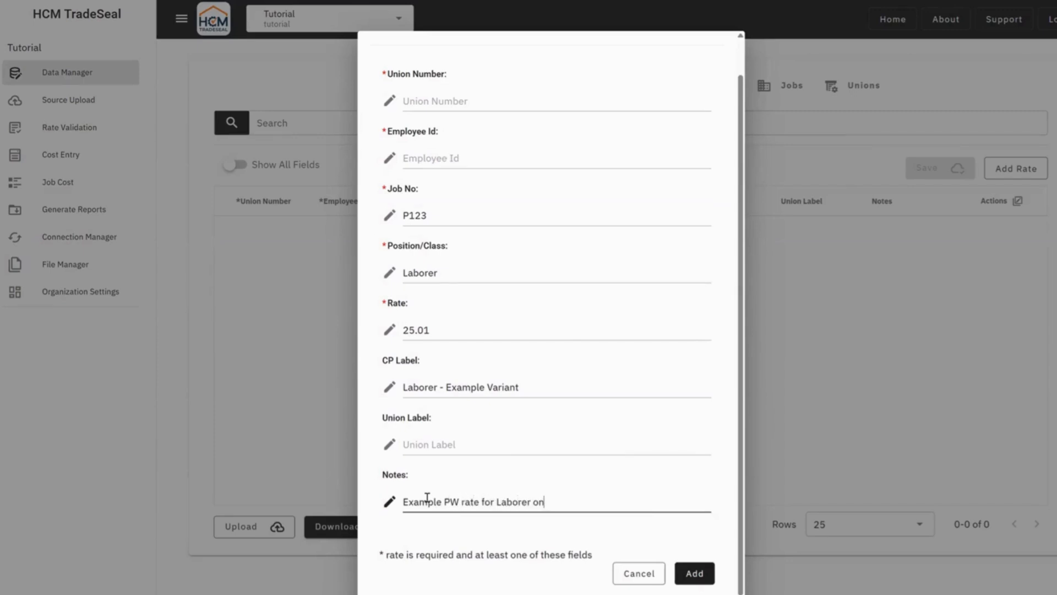
type(" this job")
left_click(693, 573)
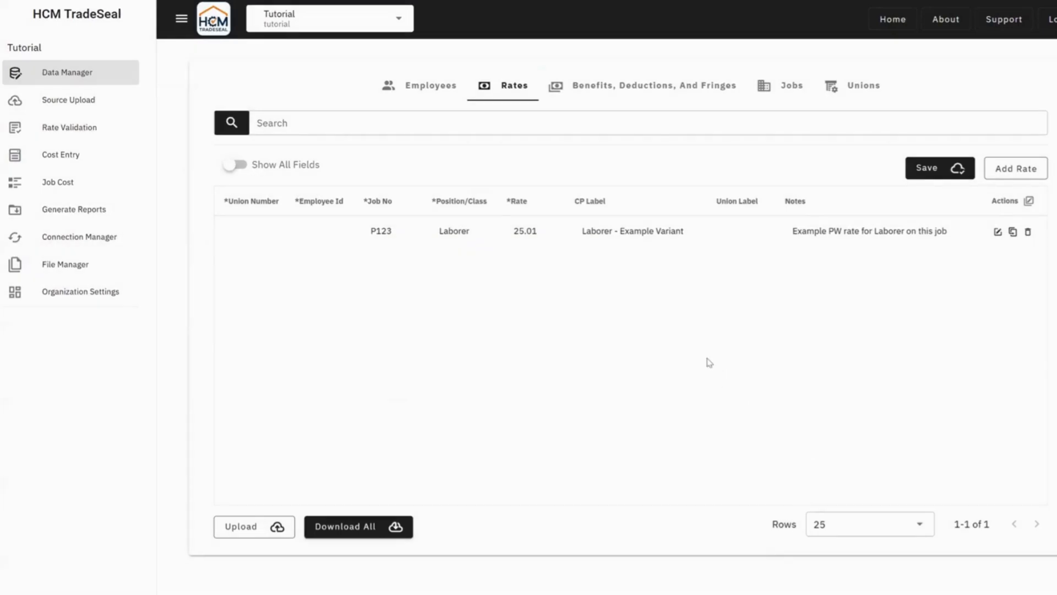
left_click(949, 175)
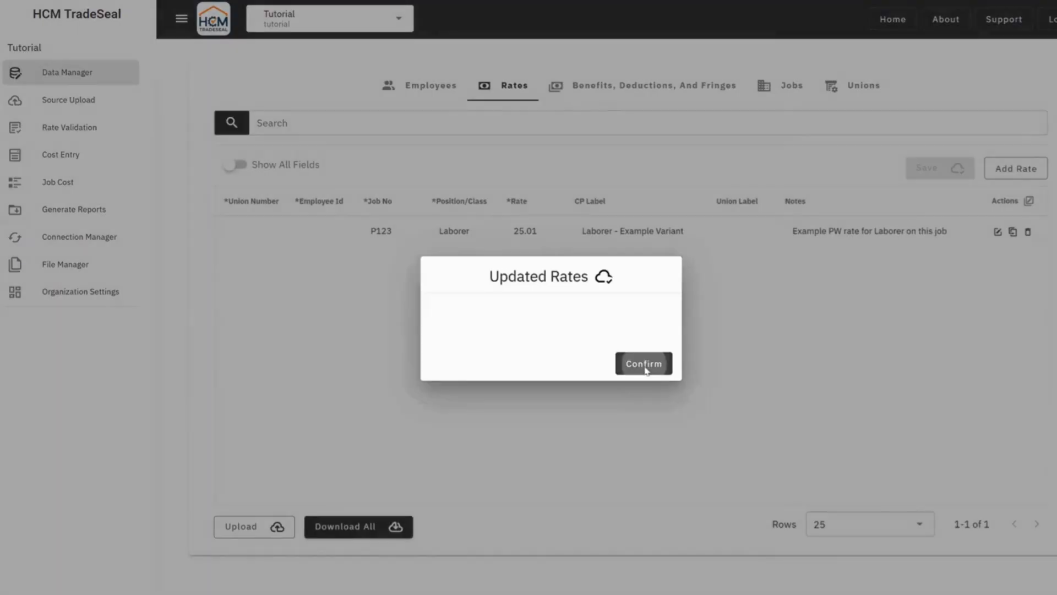
left_click(644, 364)
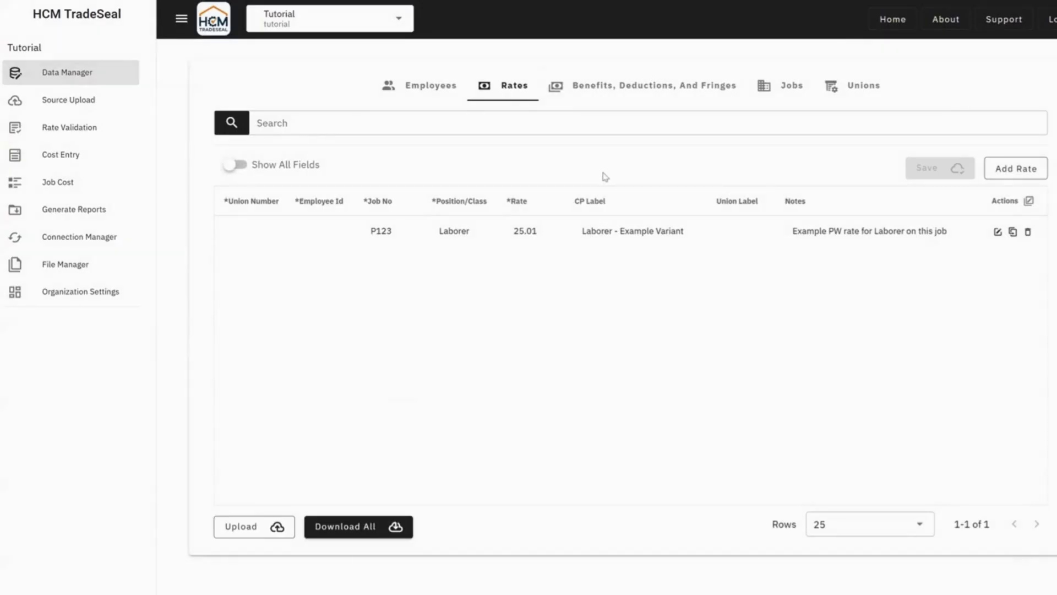
Step: Reopen Rate Validation and break the weekly data down by dates, pay codes and rates to examine the matched rate and pay
left_click(67, 130)
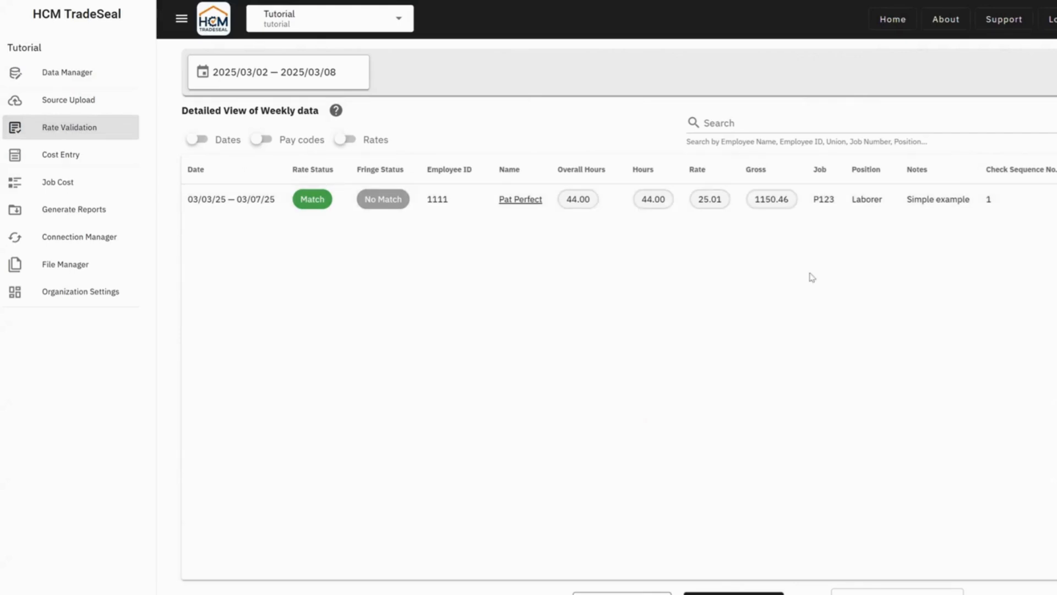
mouse_move(706, 203)
left_click(207, 144)
left_click(260, 140)
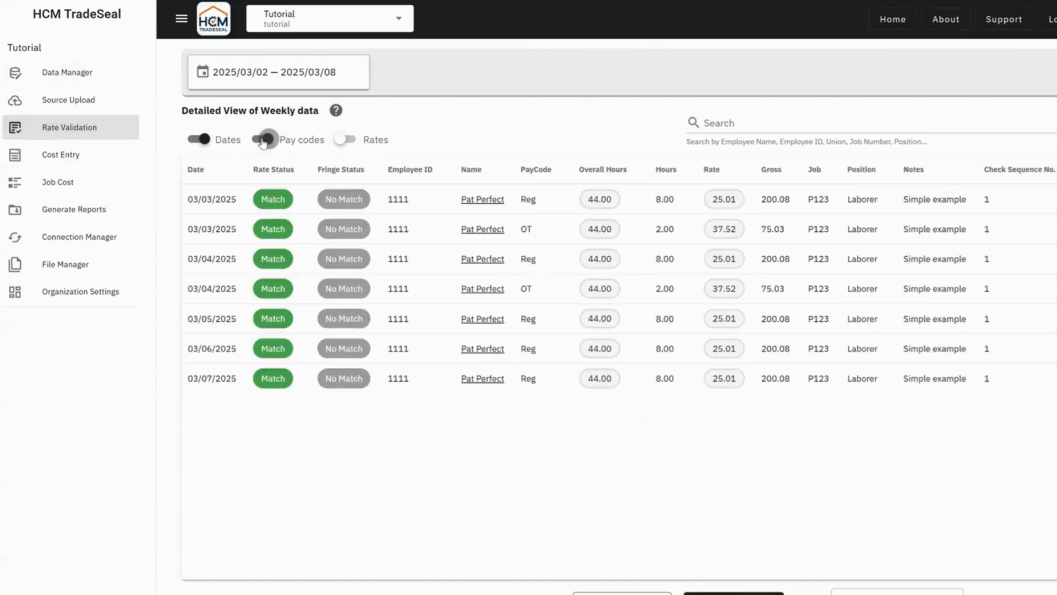
left_click(345, 141)
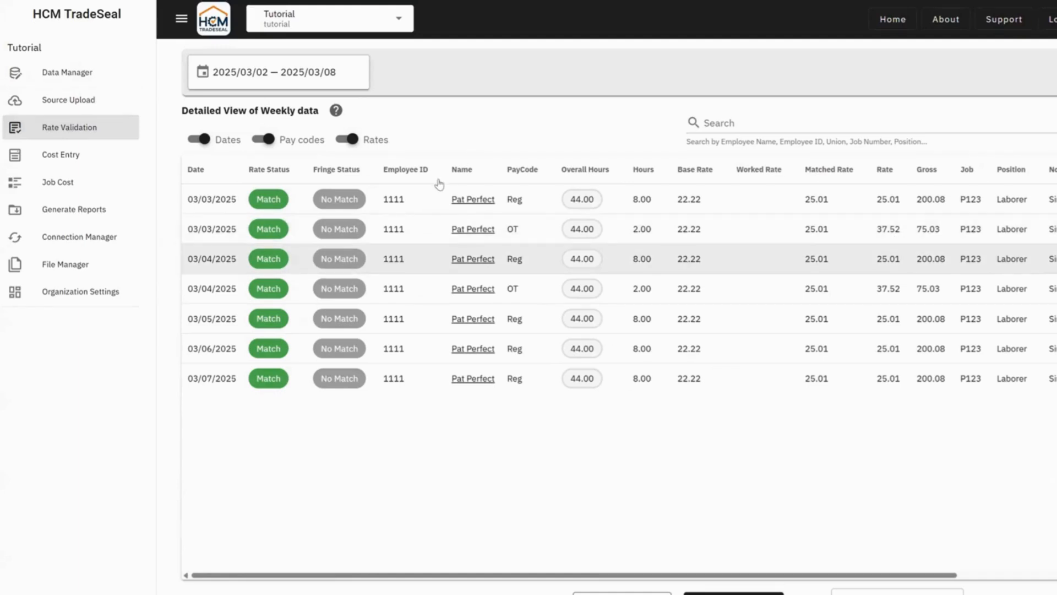
Step: Turn off the rates, pay codes and dates breakdowns in the weekly validation data
left_click(350, 140)
left_click(263, 141)
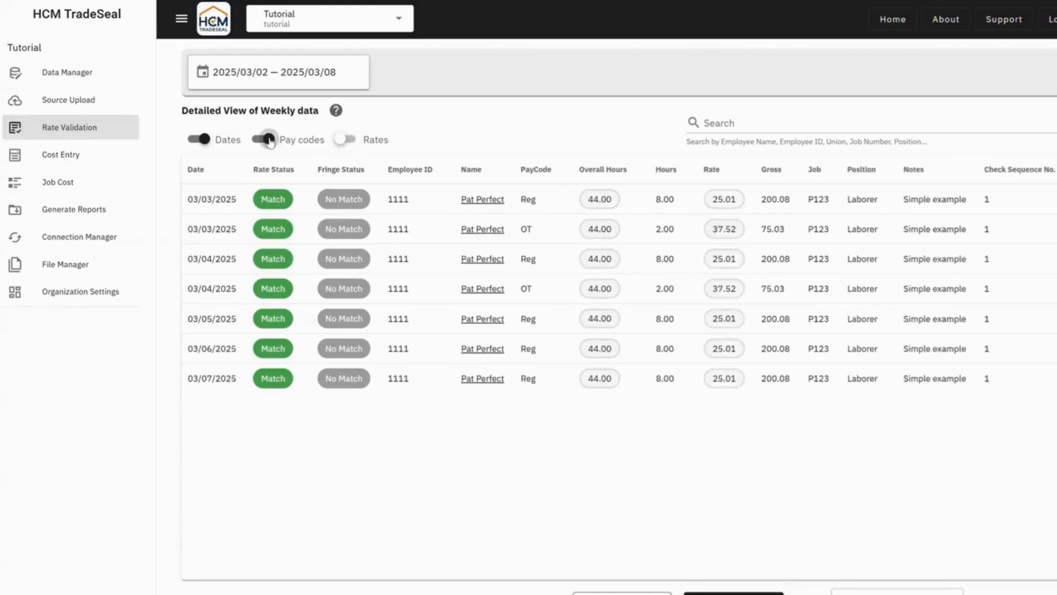
left_click(200, 145)
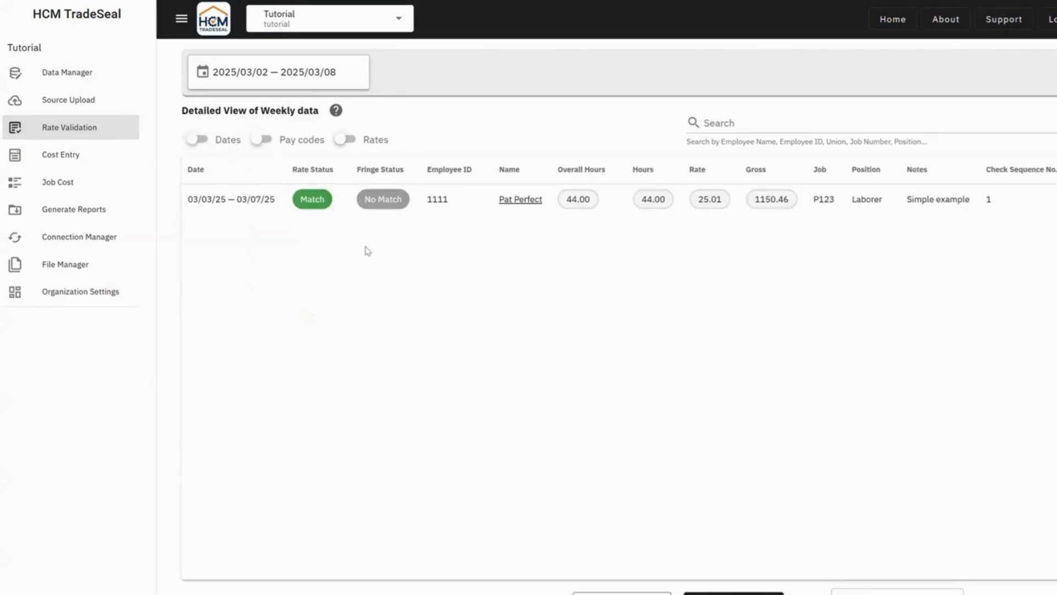
Step: Start a new entry in the Data Manager's benefits, deductions and fringes, and name it "PW Fringe Benefit"
left_click(91, 77)
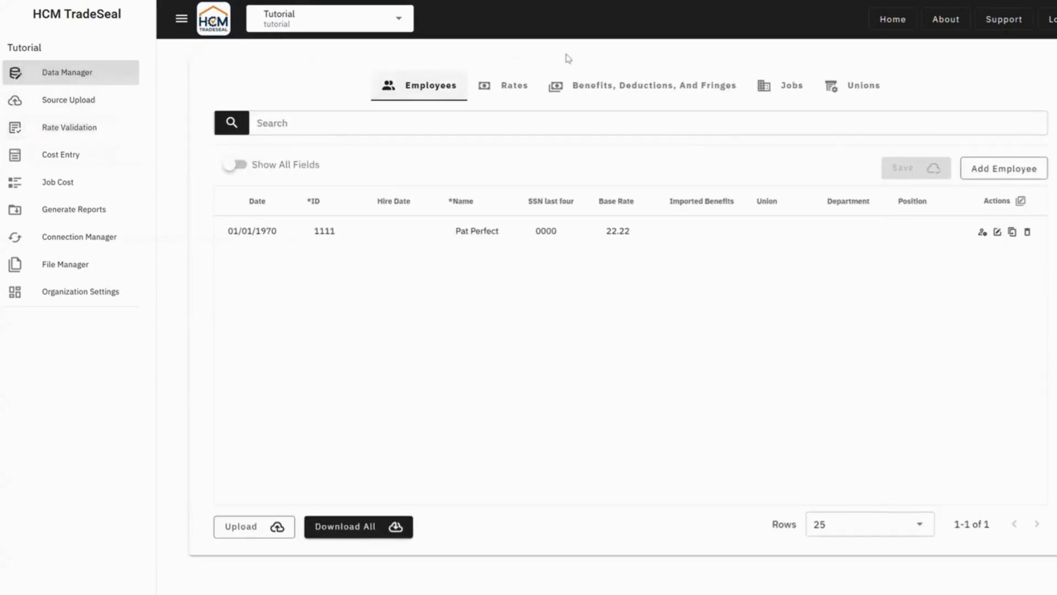
left_click(613, 87)
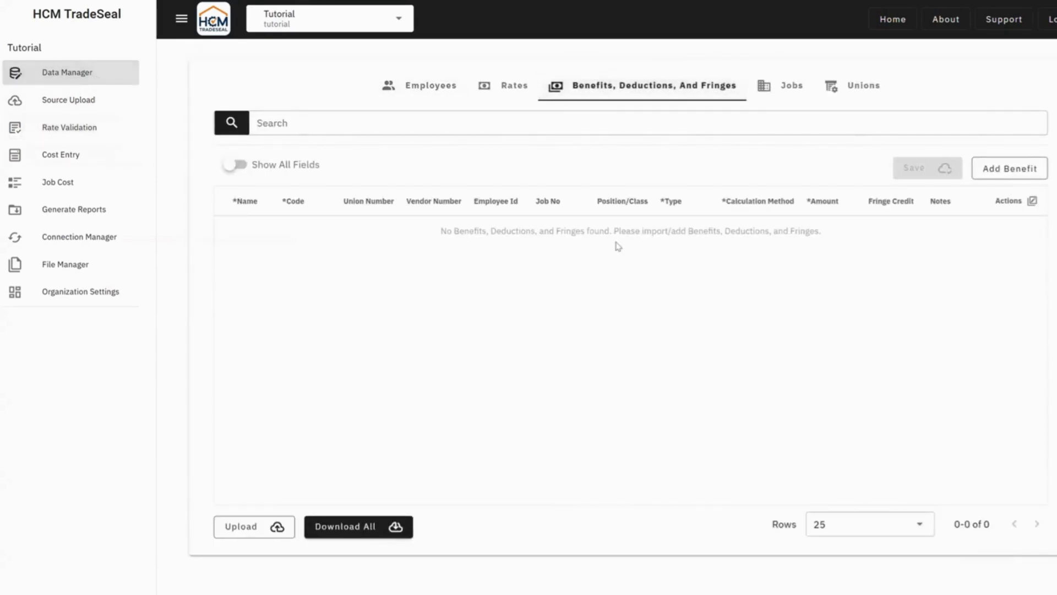
left_click(1016, 174)
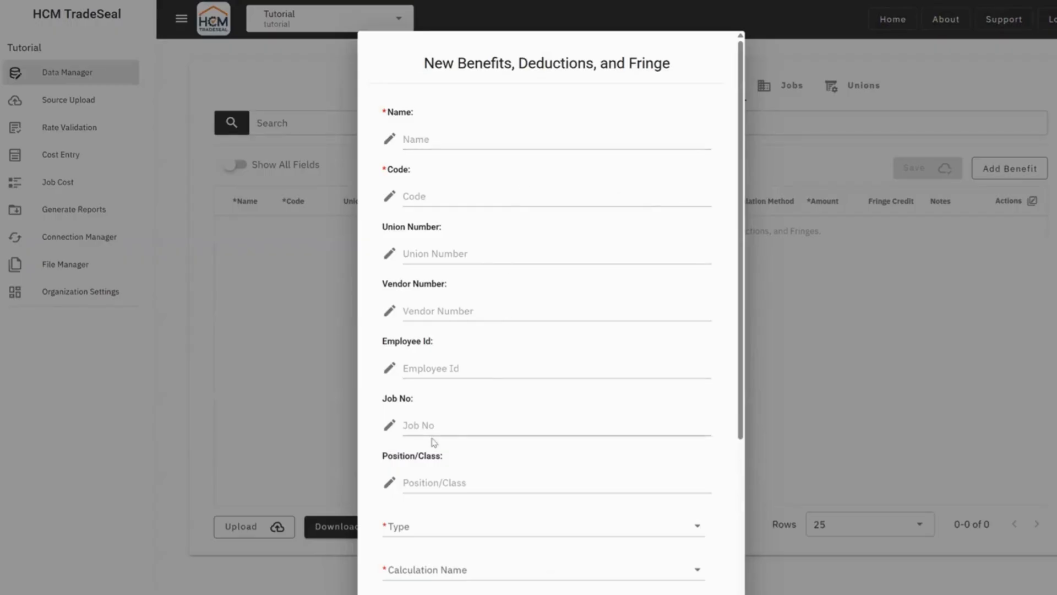
left_click(488, 137)
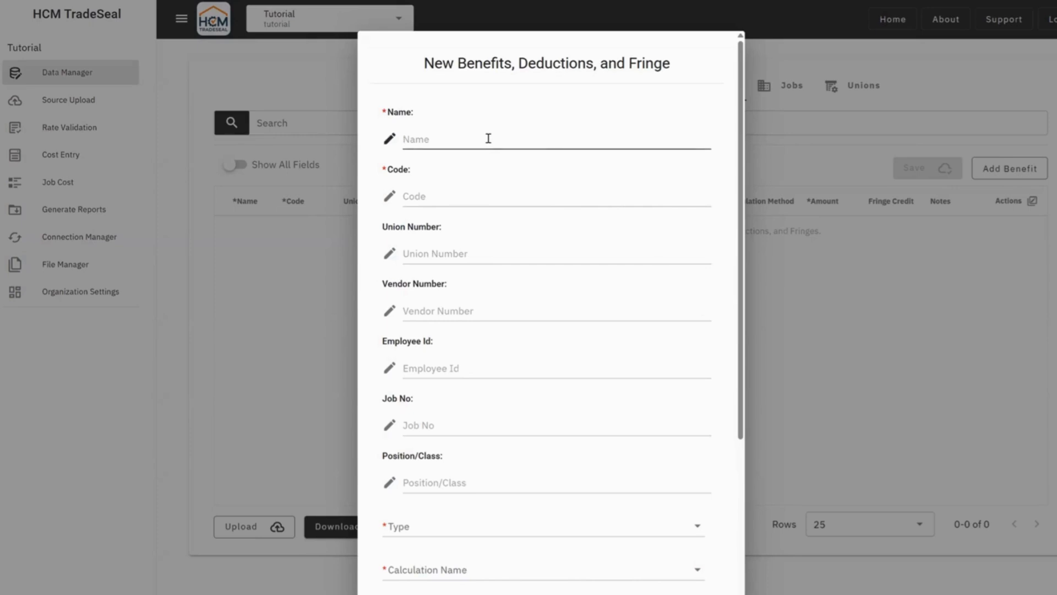
type("PW Fringe Benefit")
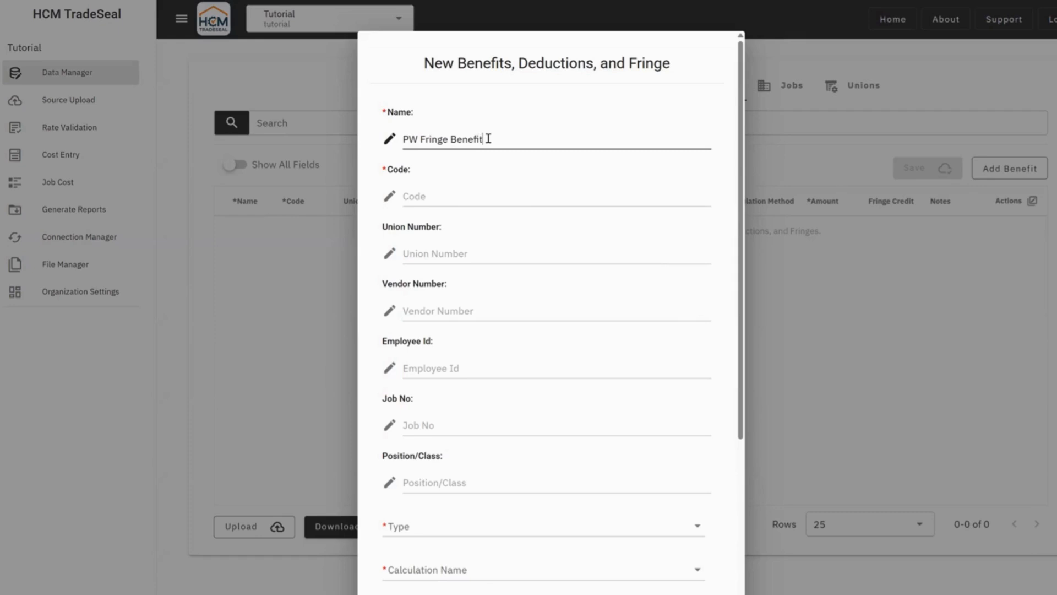
Step: Set the fringe benefit's code to PWF
left_click(453, 199)
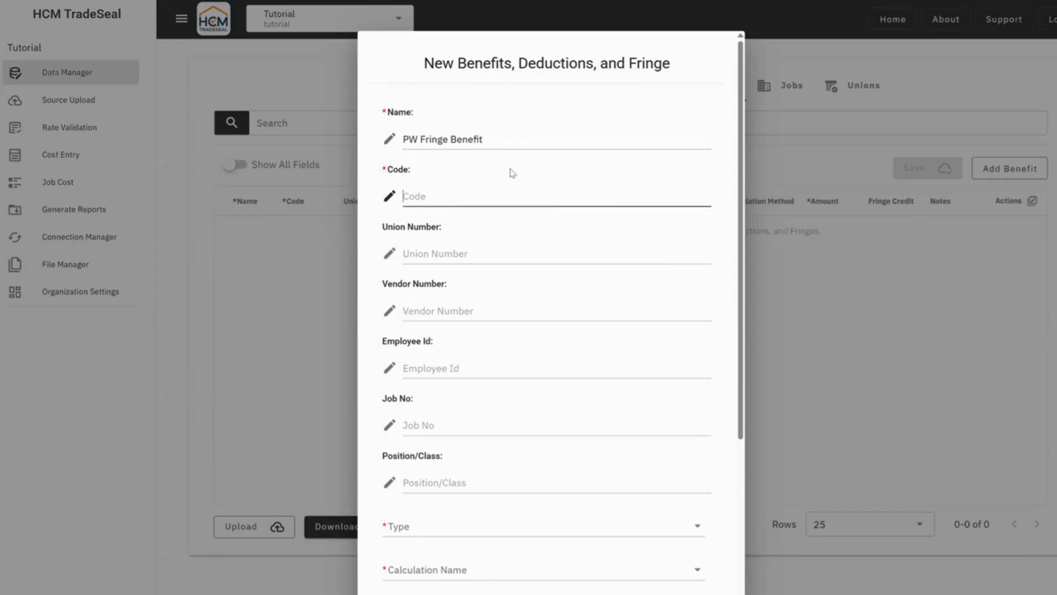
type("PW Fringe")
key("BackSpace")
key("BackSpace")
key("BackSpace")
key("BackSpace")
key("BackSpace")
key("BackSpace")
key("BackSpace")
key("BackSpace")
type("WF")
left_click(425, 252)
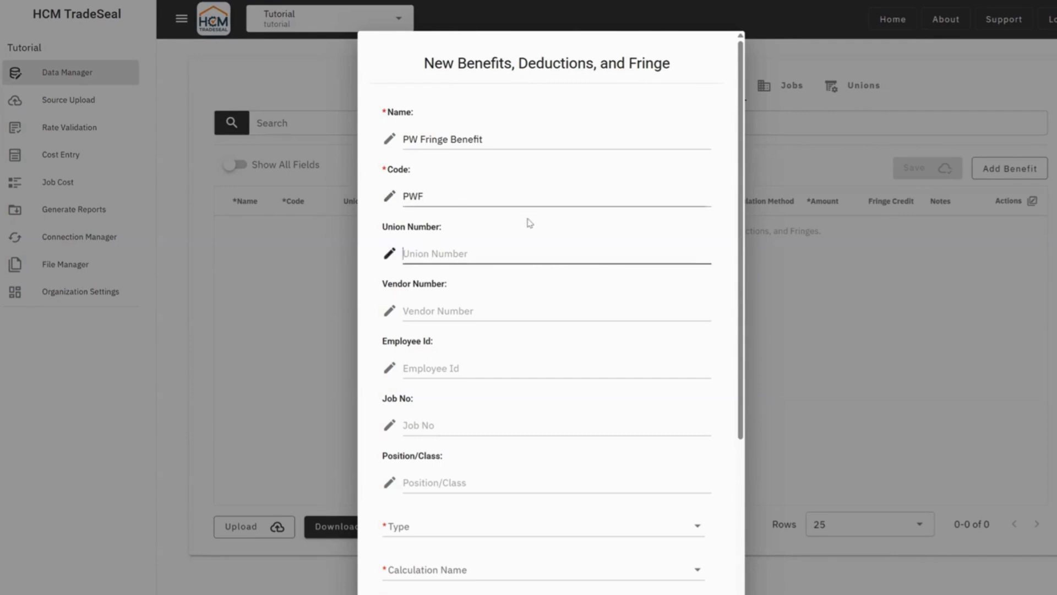
Step: Assign the fringe benefit to job number P123 and position/class Laborer
scroll(530, 222, "down", 2)
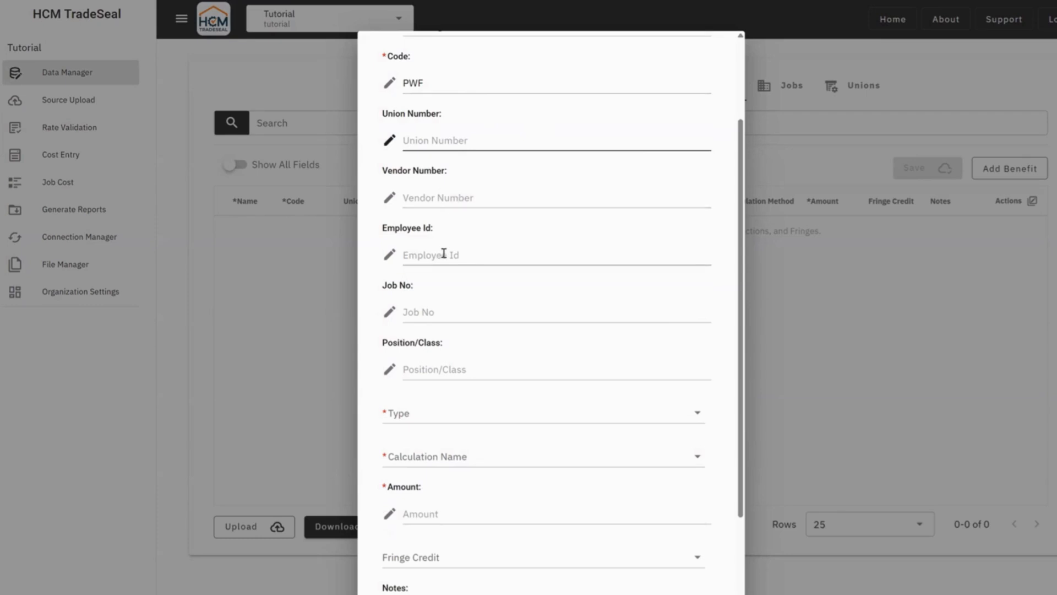
left_click(455, 311)
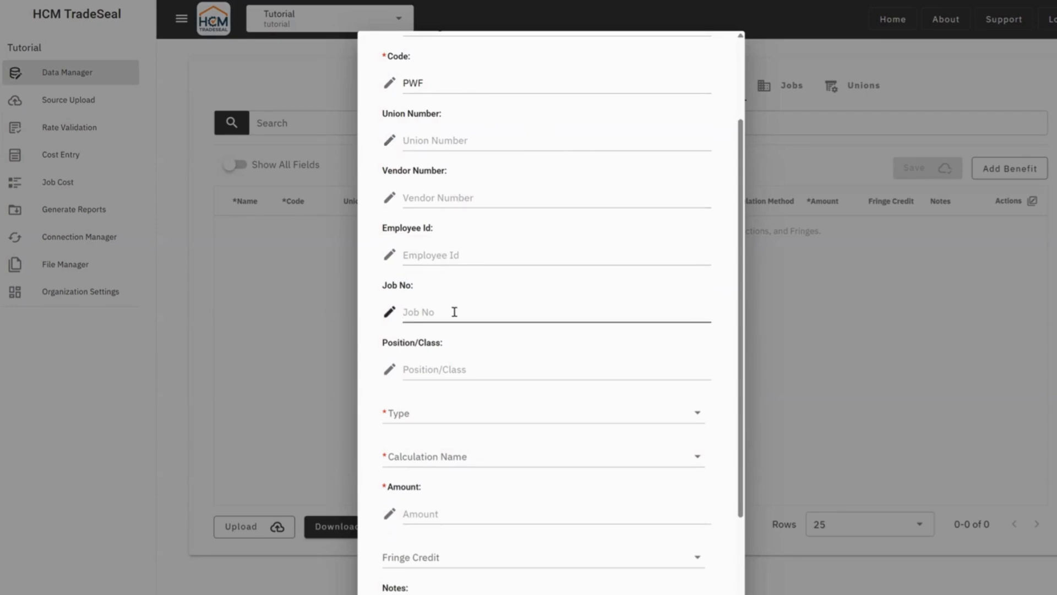
type("P123")
left_click(452, 365)
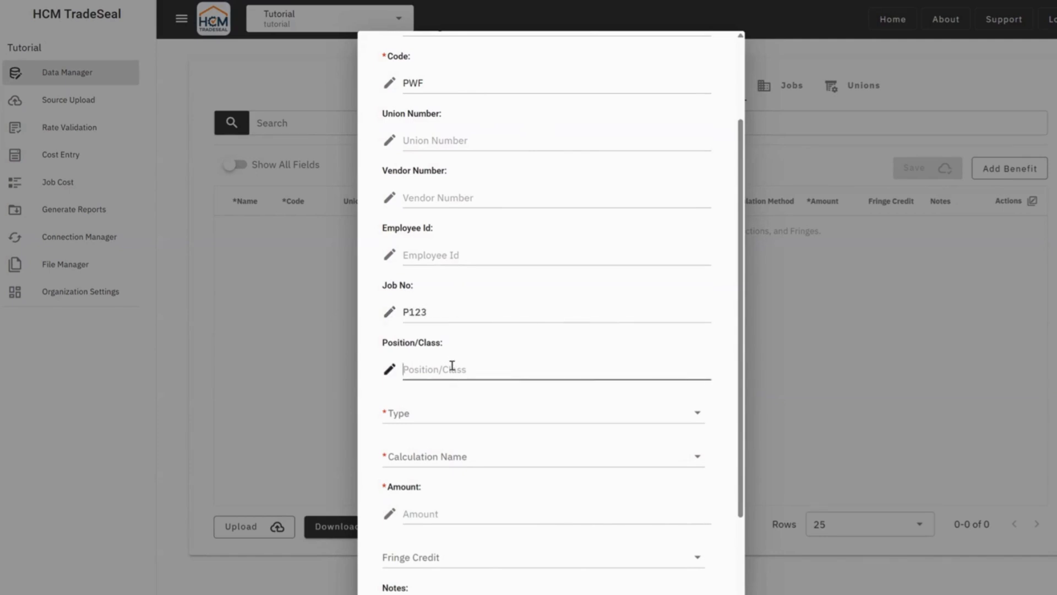
type("Laborer")
Step: Set the fringe benefit's type to earning and its calculation name to pw fringe
scroll(494, 361, "down", 2)
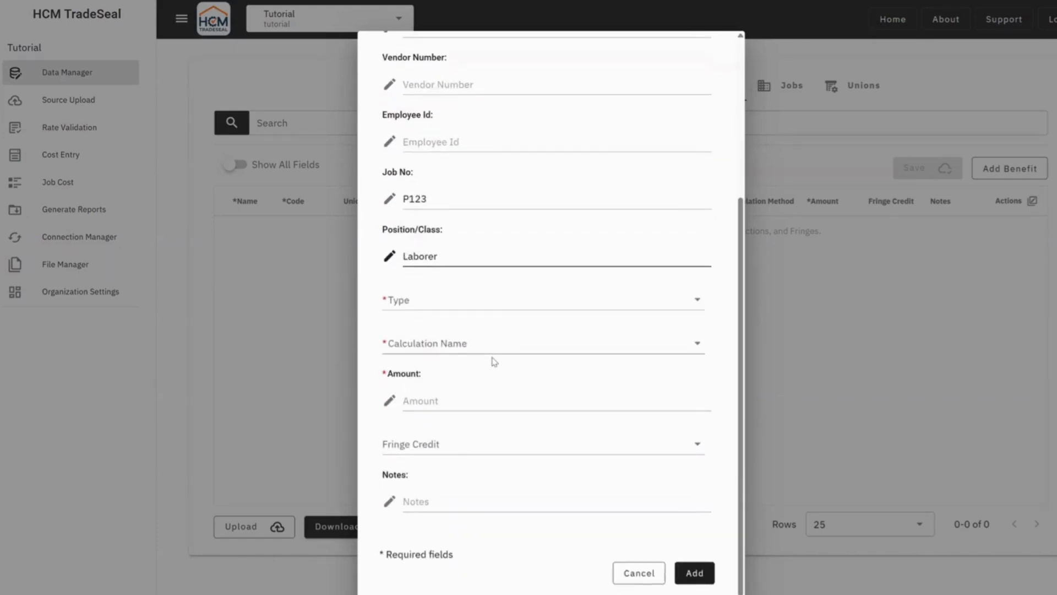
left_click(428, 300)
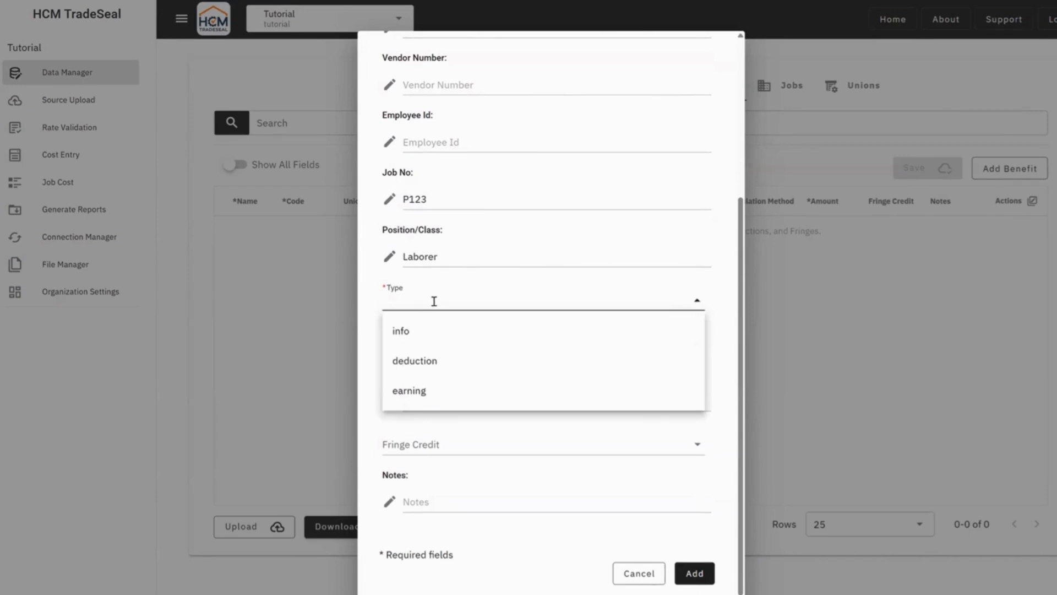
left_click(443, 397)
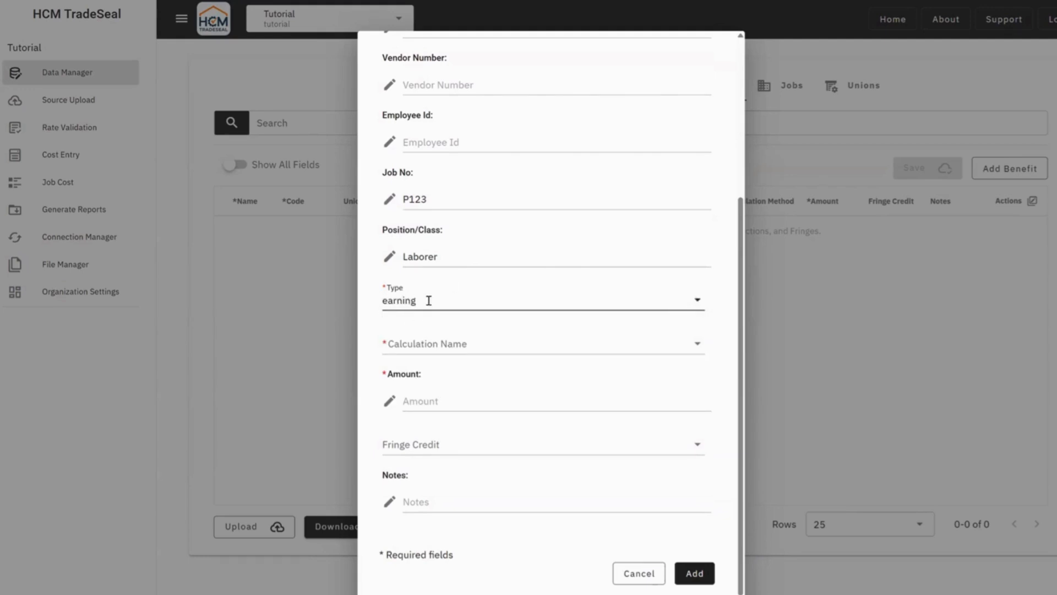
left_click(434, 344)
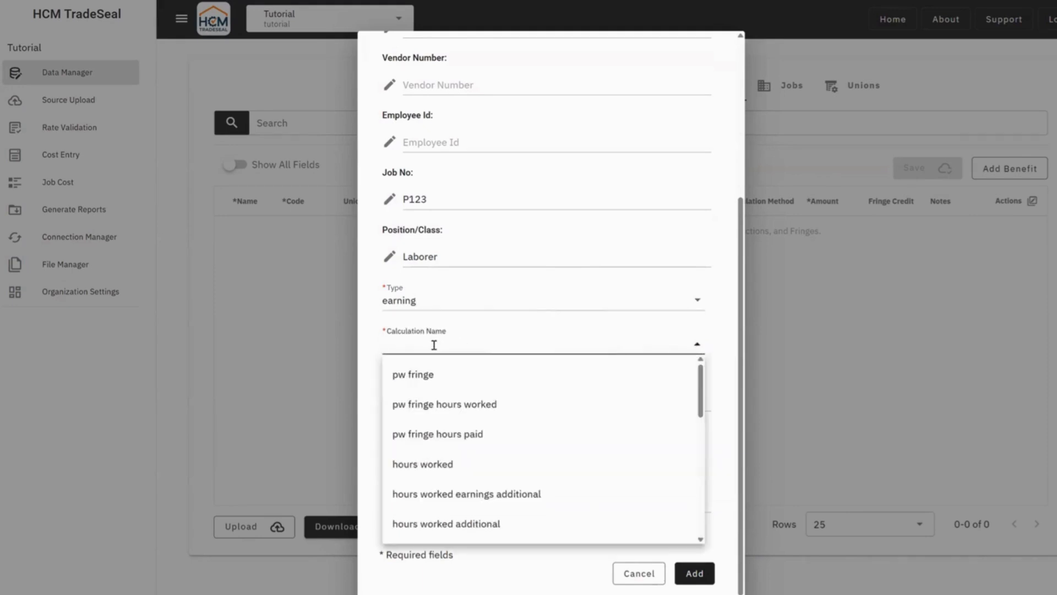
left_click(428, 386)
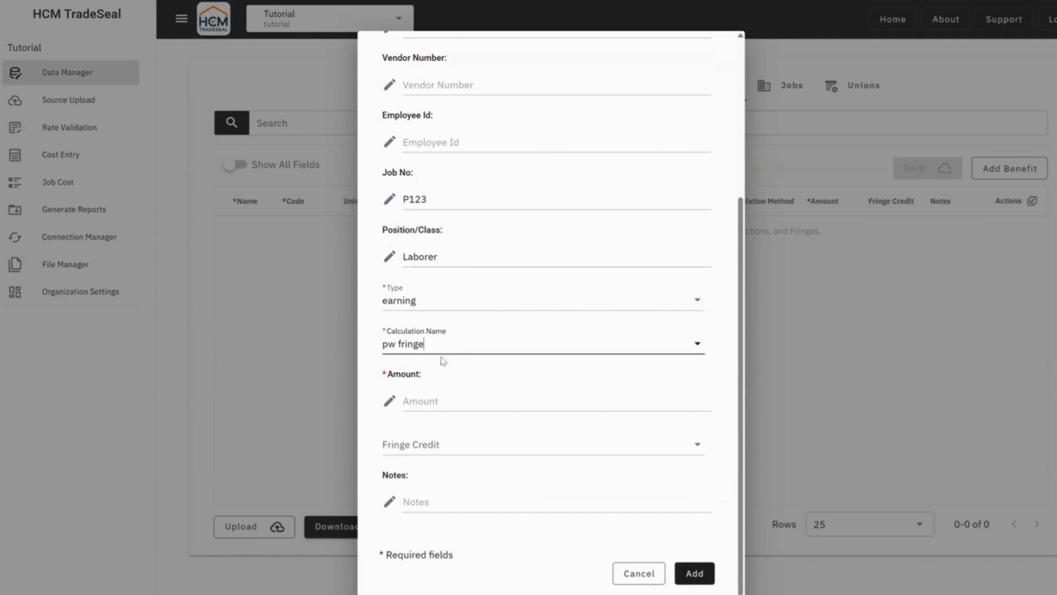
Step: Set the fringe benefit's amount to 9.99 and enter the note "Example PW Fringe benefit"
left_click(439, 401)
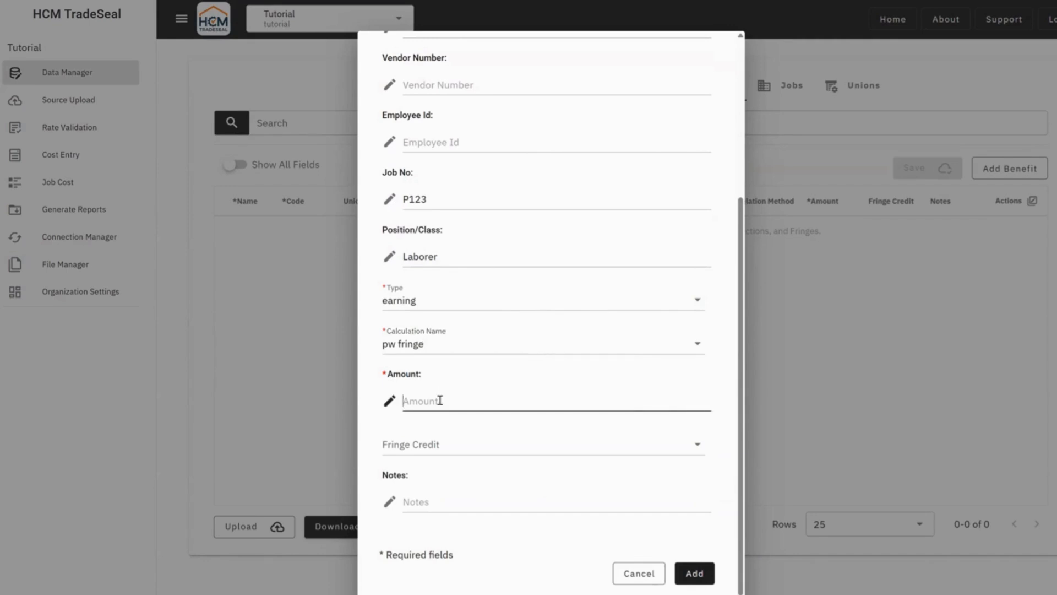
type("9.99")
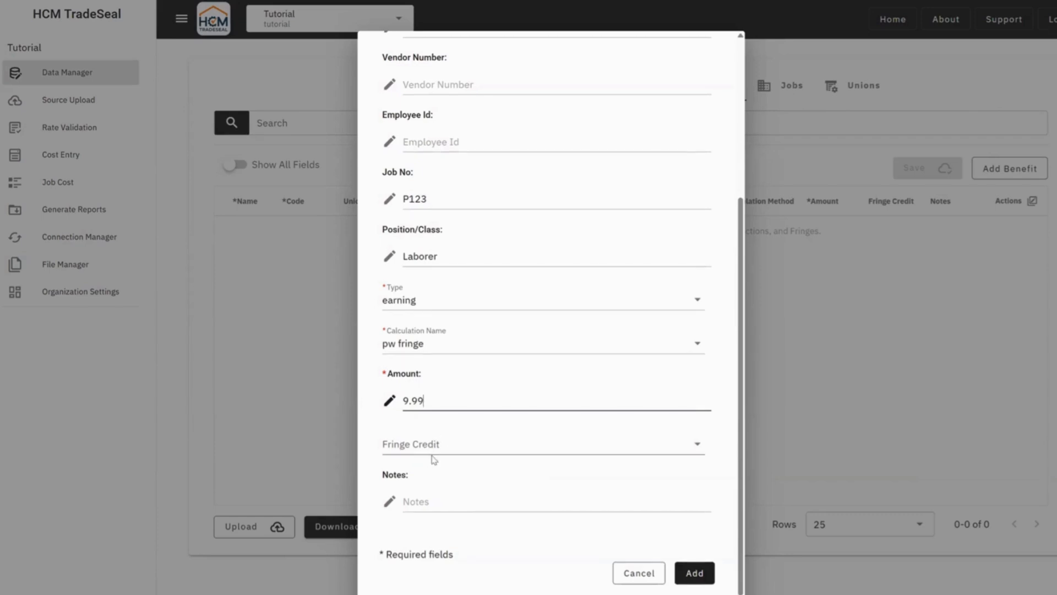
left_click(422, 503)
type("Ex")
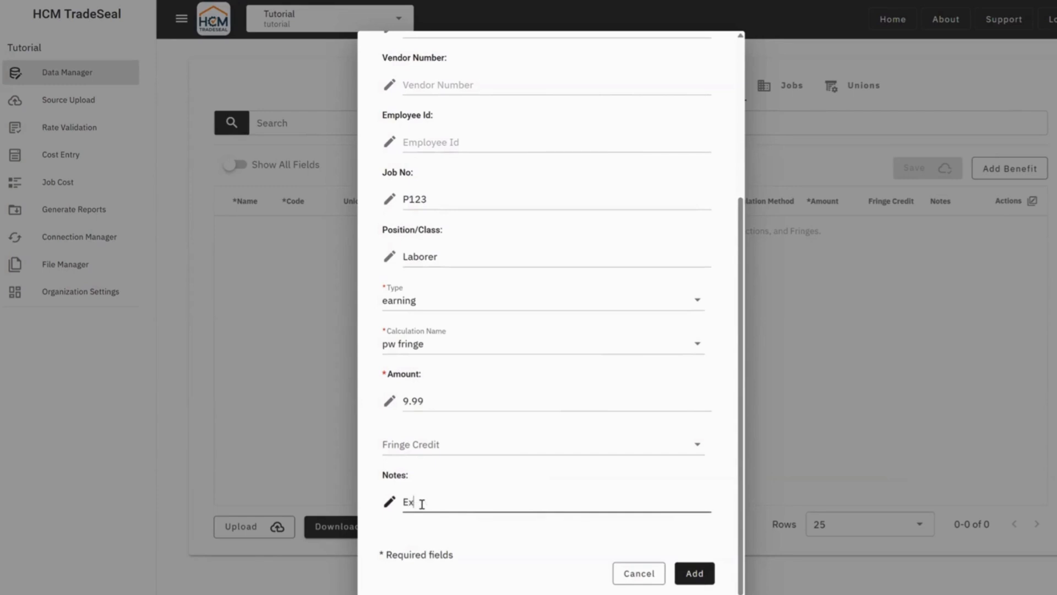
type("ample PW Fringe benefit")
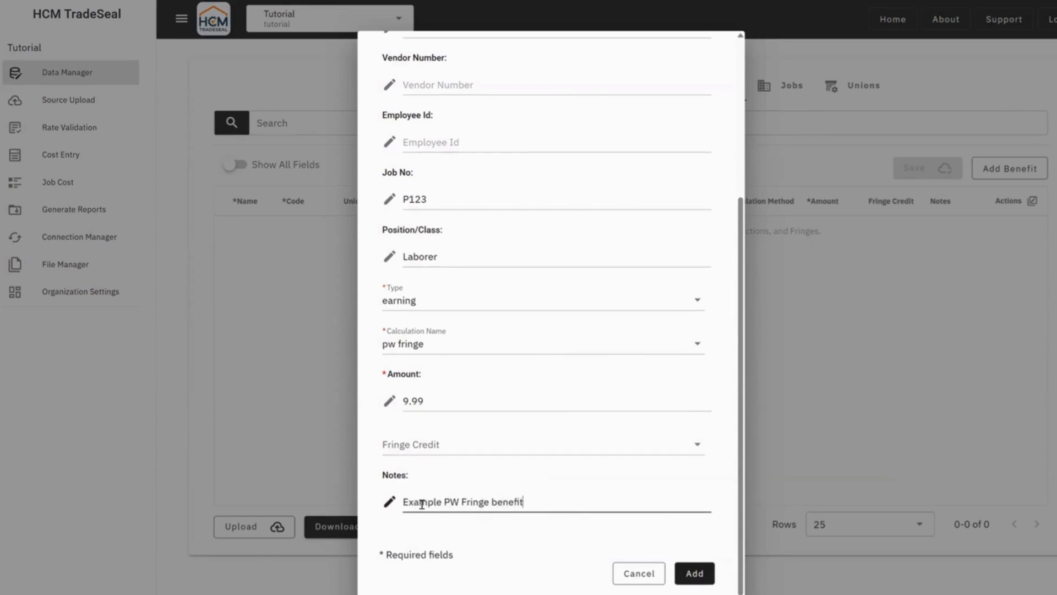
Step: Add the completed fringe benefit to the benefits table and save the change
left_click(694, 574)
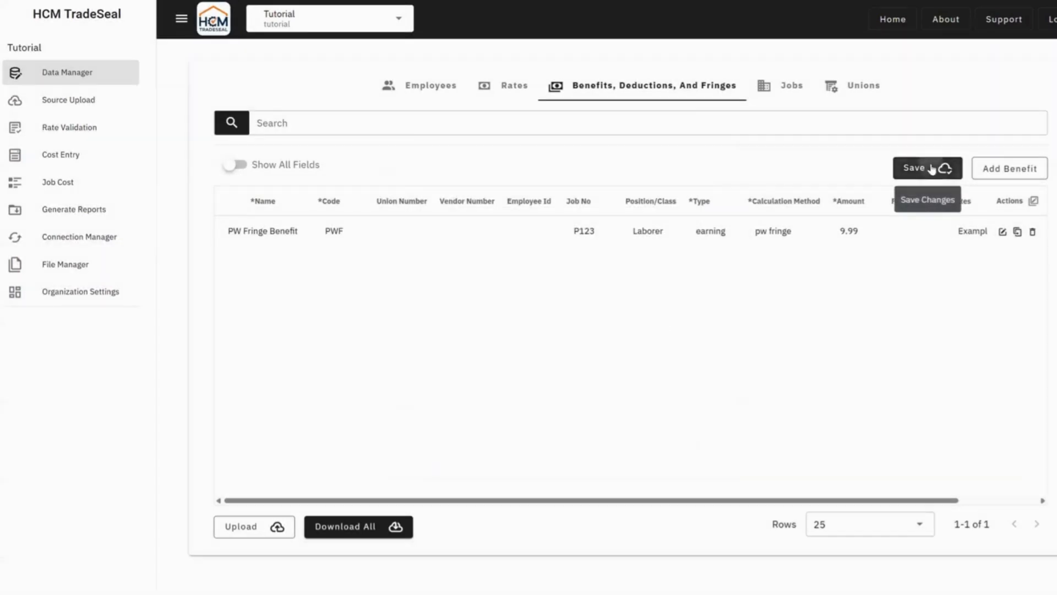
left_click(931, 169)
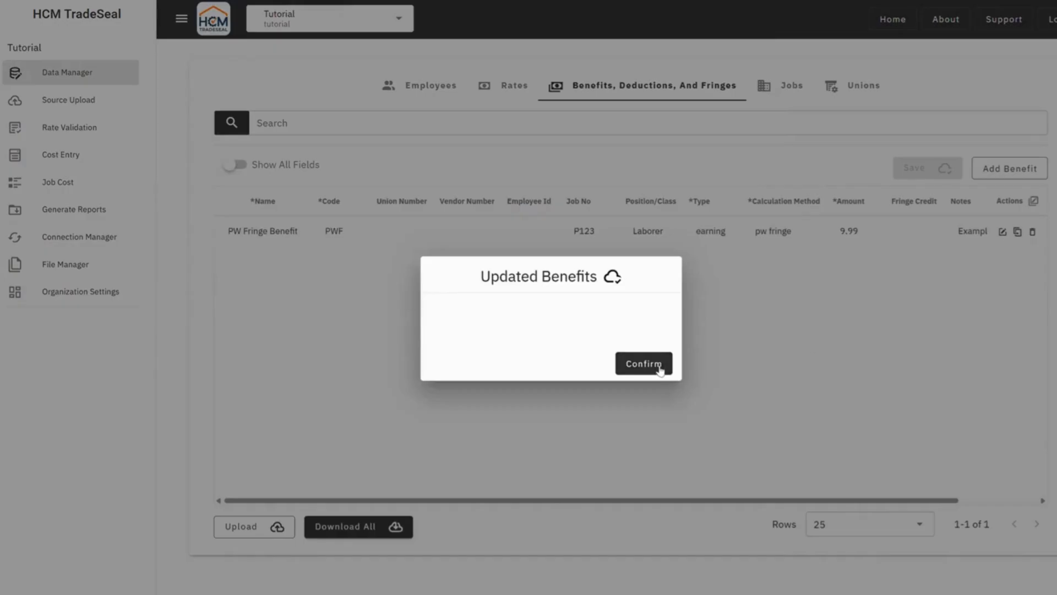
left_click(660, 371)
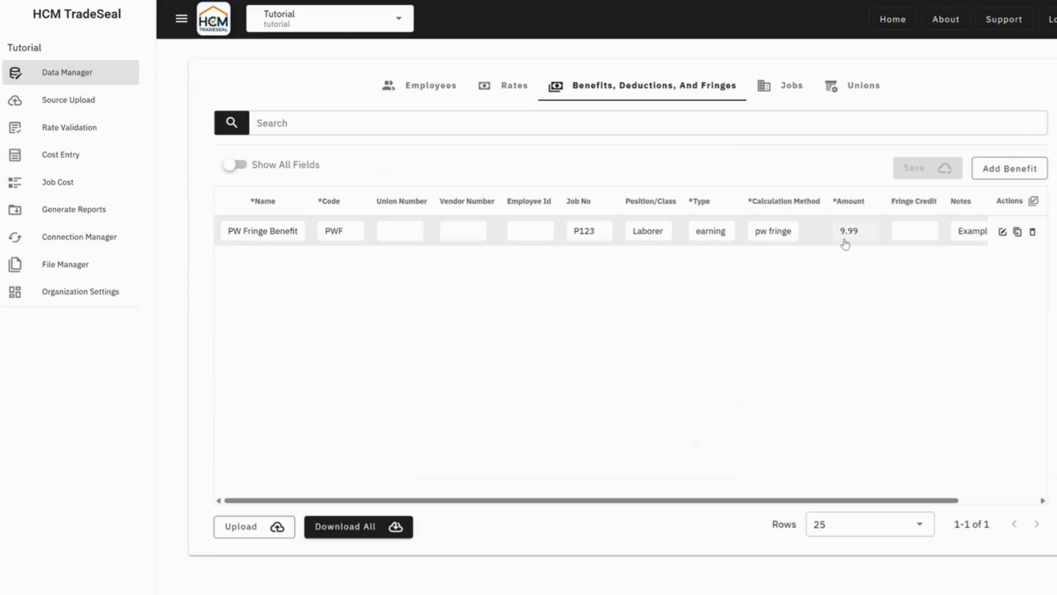
Step: Review the Laborer rate for job P123, and examine its rate status, fringe status, cash fringe and rate in Rate Validation
left_click(515, 95)
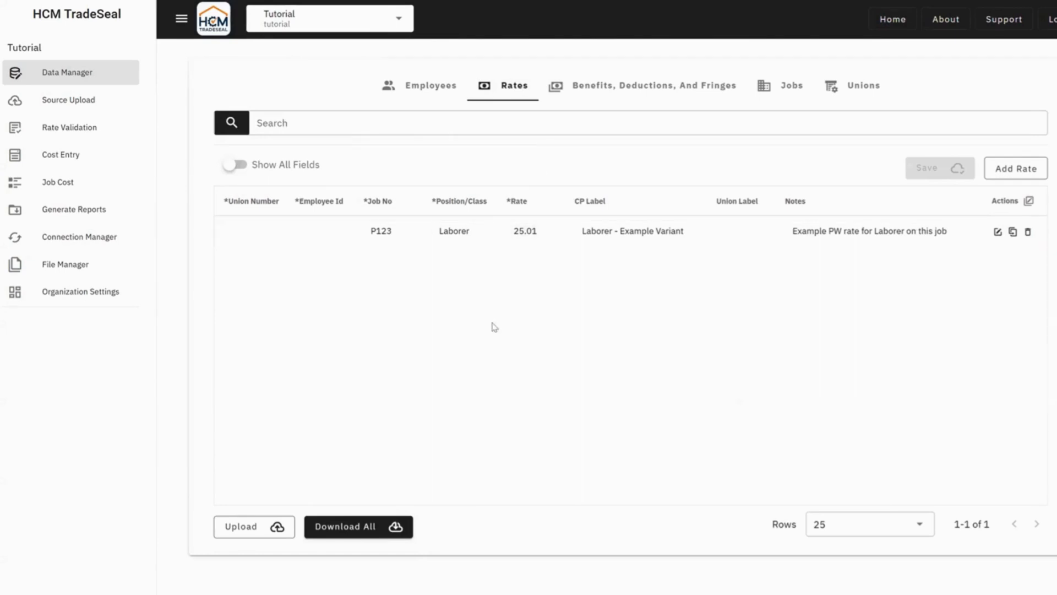
left_click(102, 133)
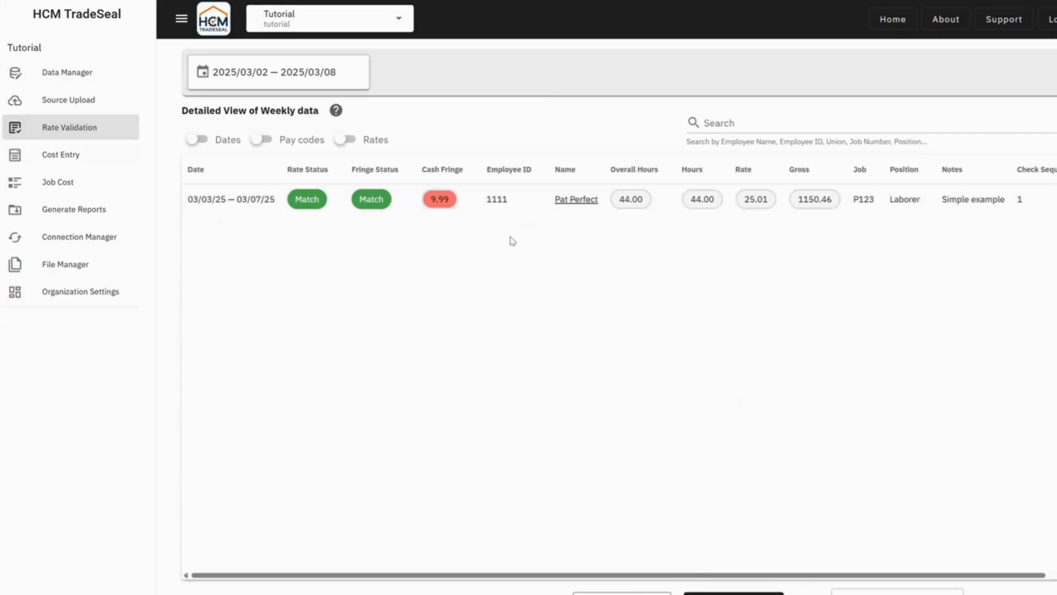
mouse_move(320, 207)
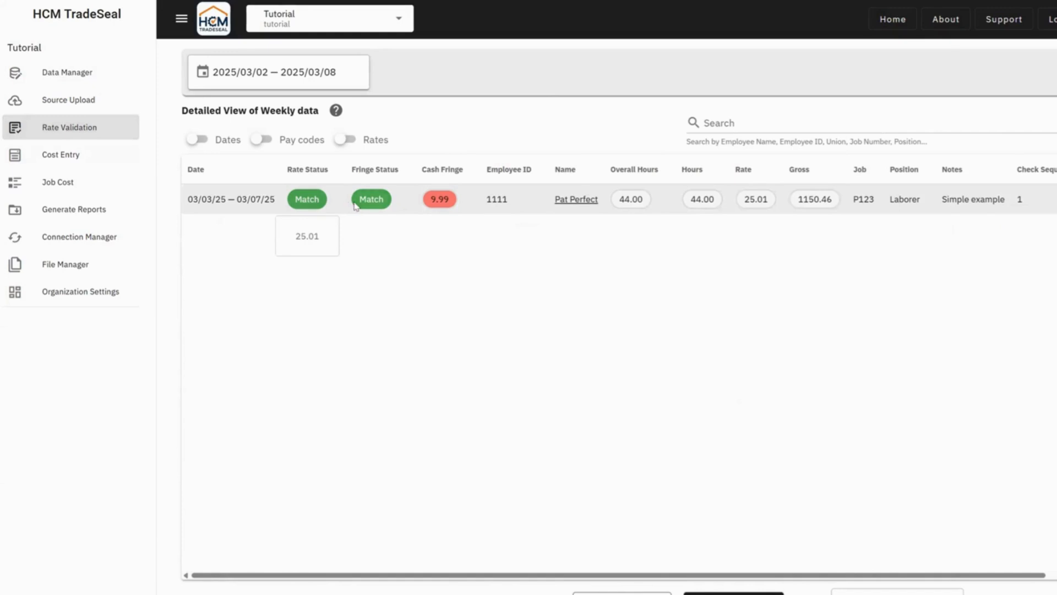
mouse_move(355, 205)
mouse_move(438, 208)
mouse_move(767, 205)
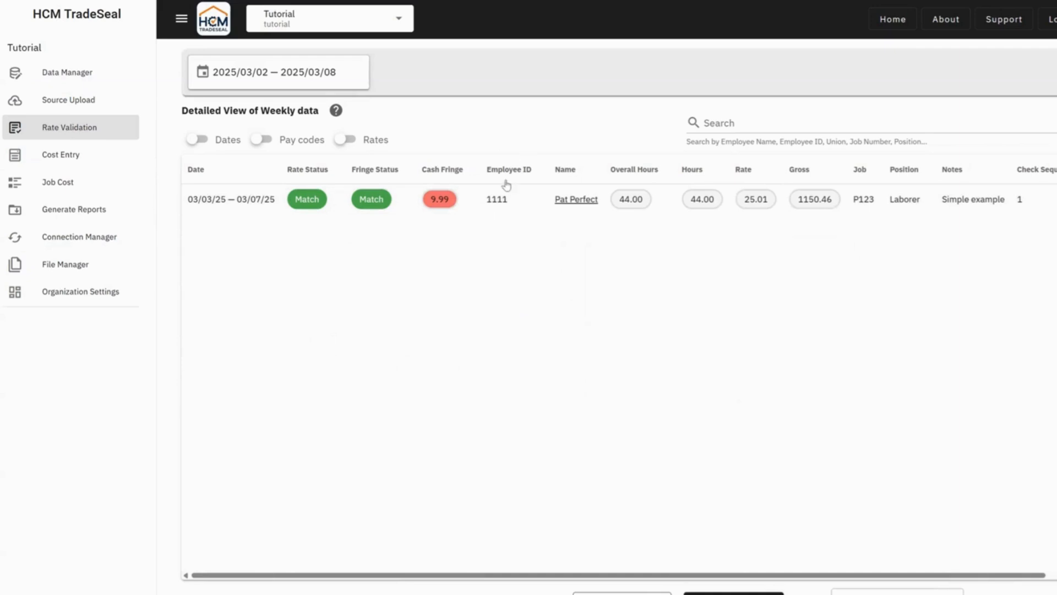
Step: Start a source upload of data from the payroll system, using the Paychex payroll journal import
left_click(67, 103)
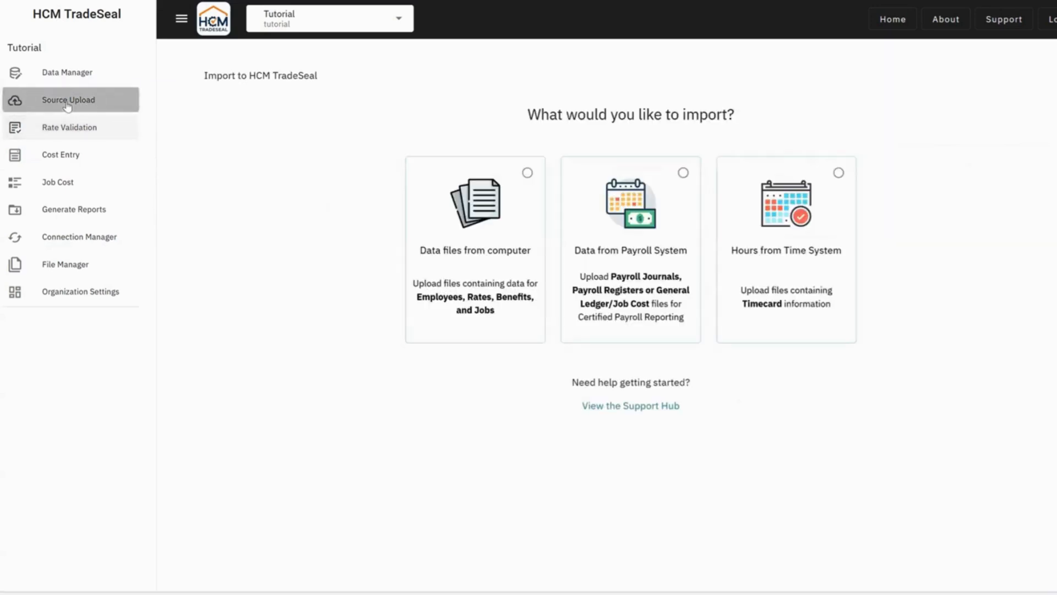
left_click(634, 242)
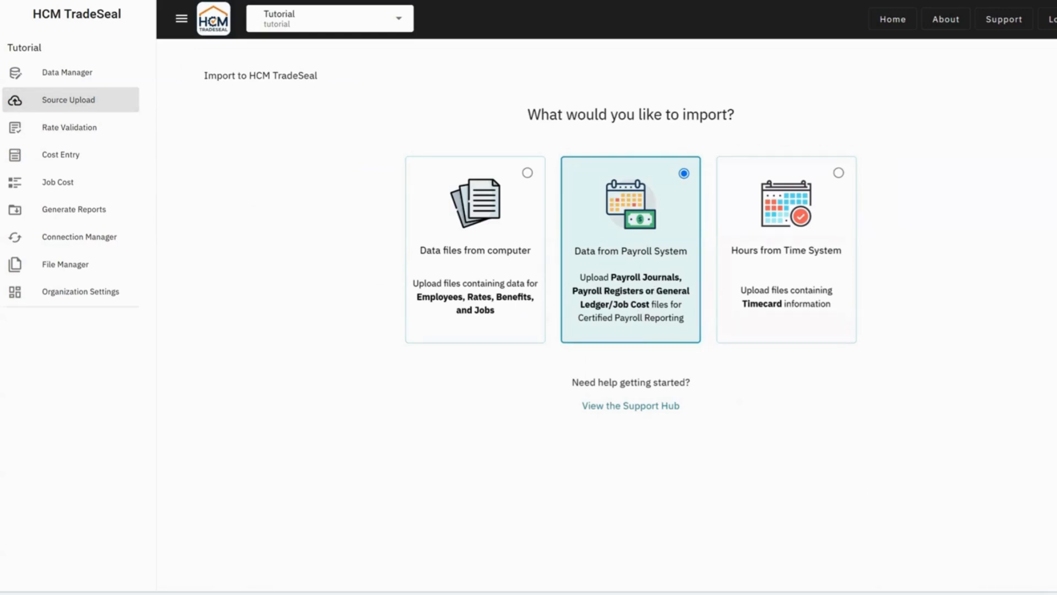
left_click(1052, 542)
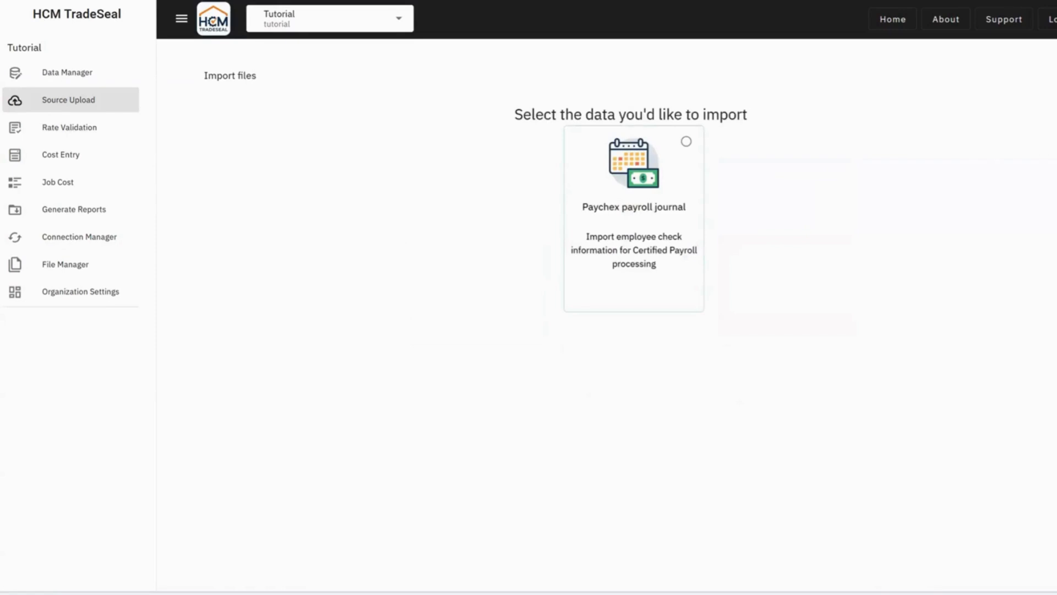
left_click(633, 220)
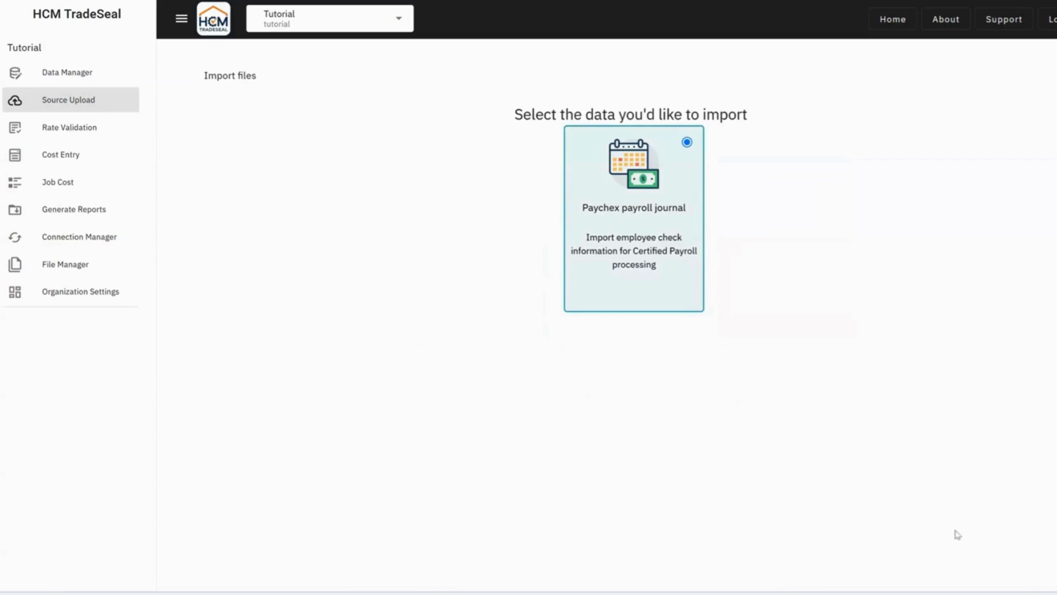
left_click(1051, 542)
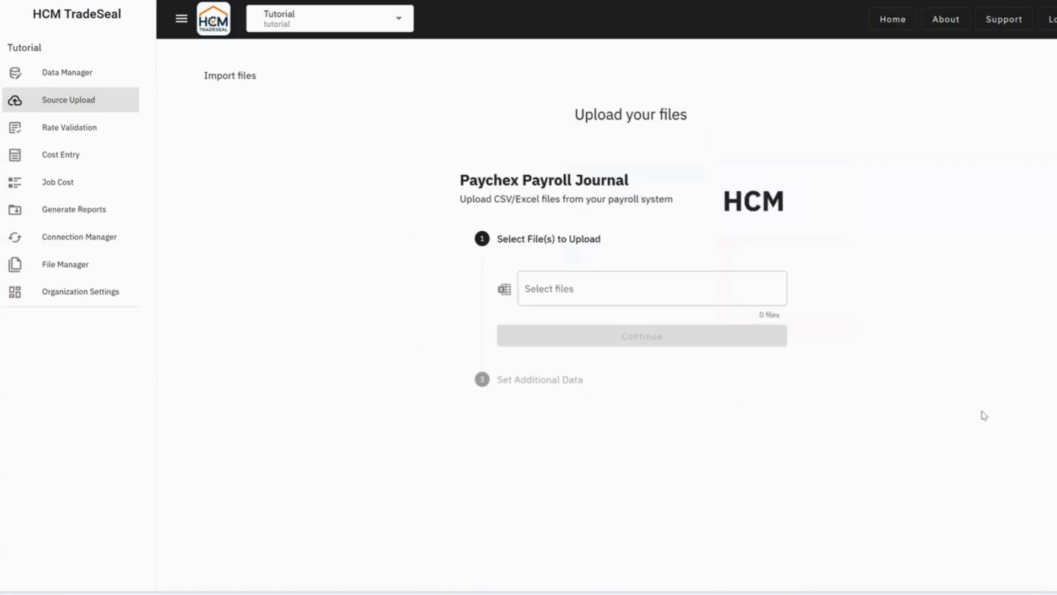
Step: Choose the Excel file "HCM TradeSeal Tutorial - Payroll Journal" for the upload and continue to the additional data
left_click(687, 290)
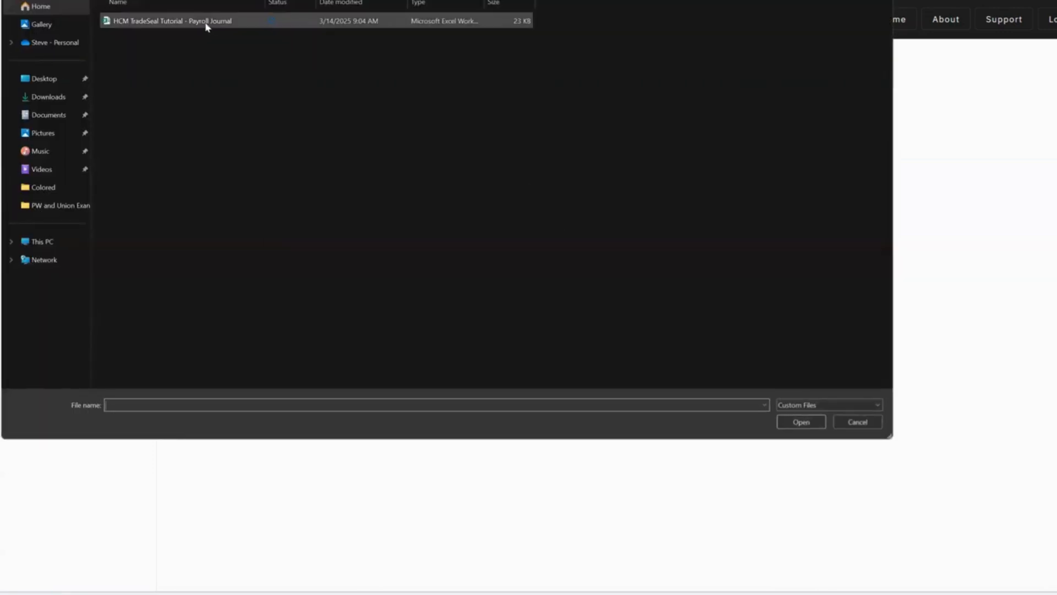
double_click(207, 22)
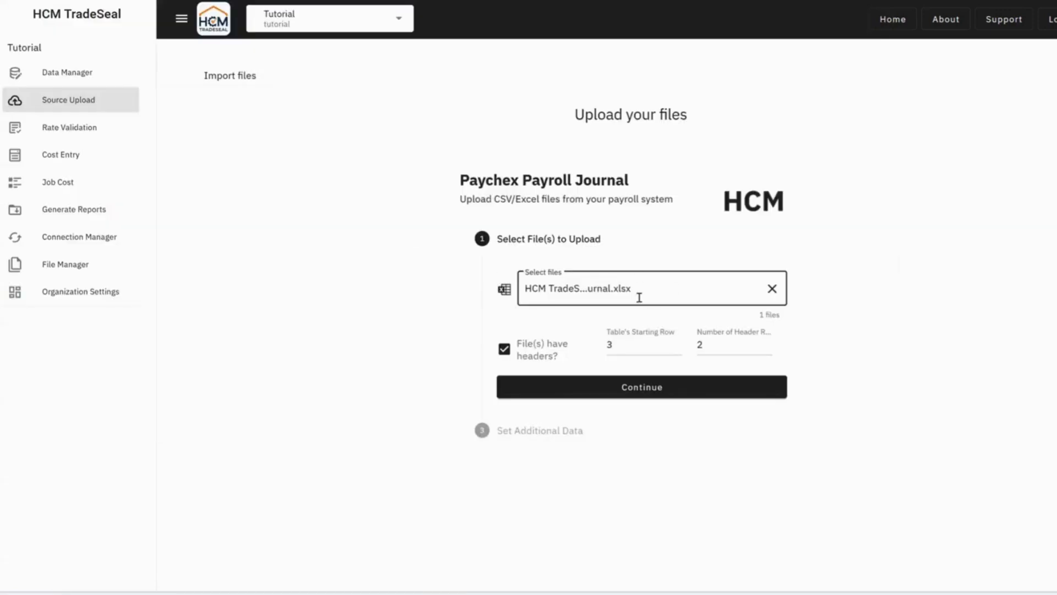
left_click(623, 389)
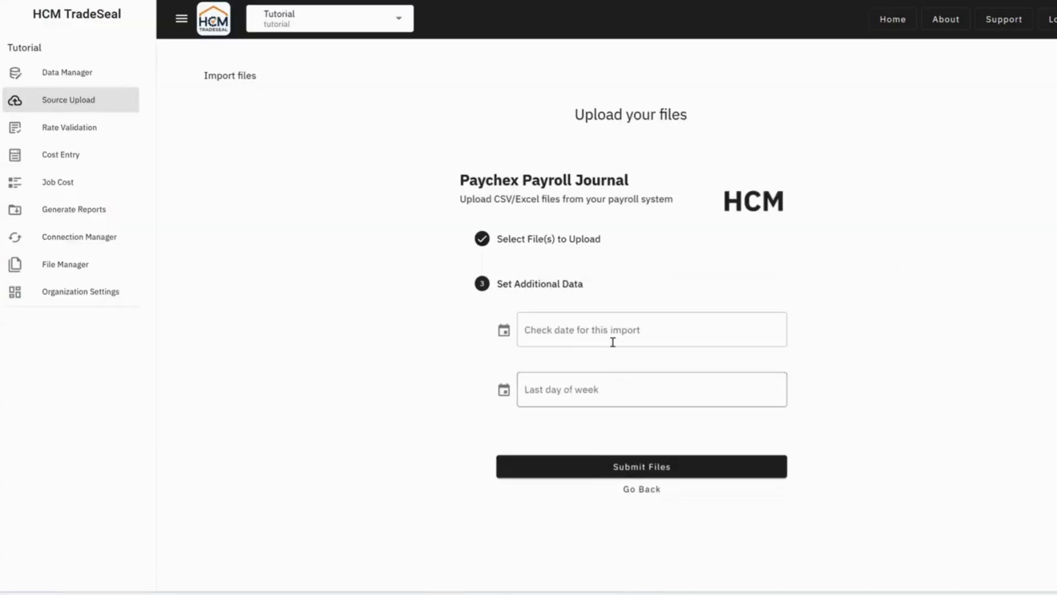
Step: Set the check date for the payroll journal import to 2025-03-18
left_click(603, 329)
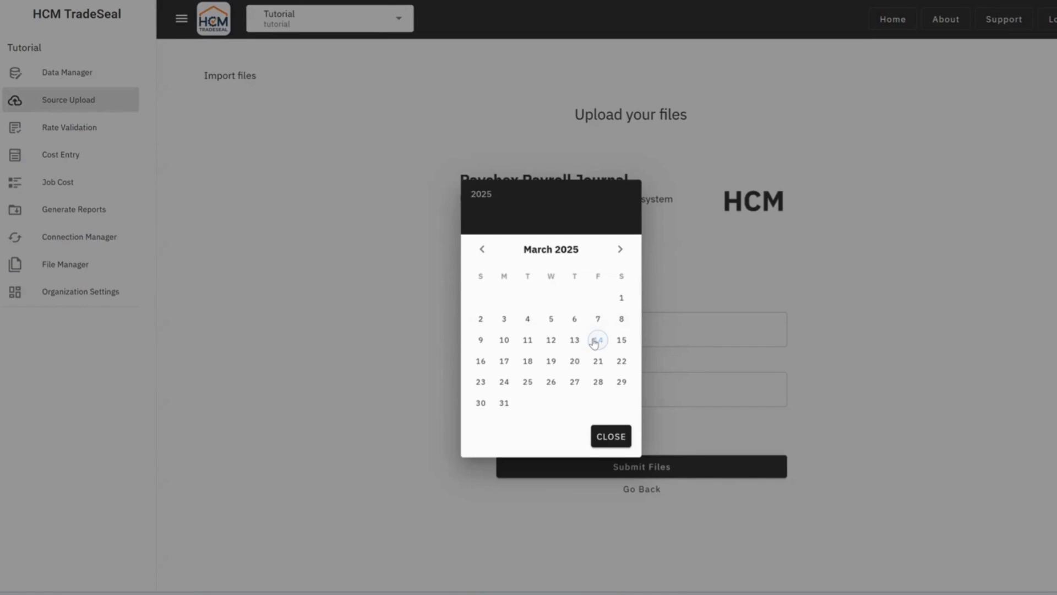
left_click(527, 361)
left_click(610, 436)
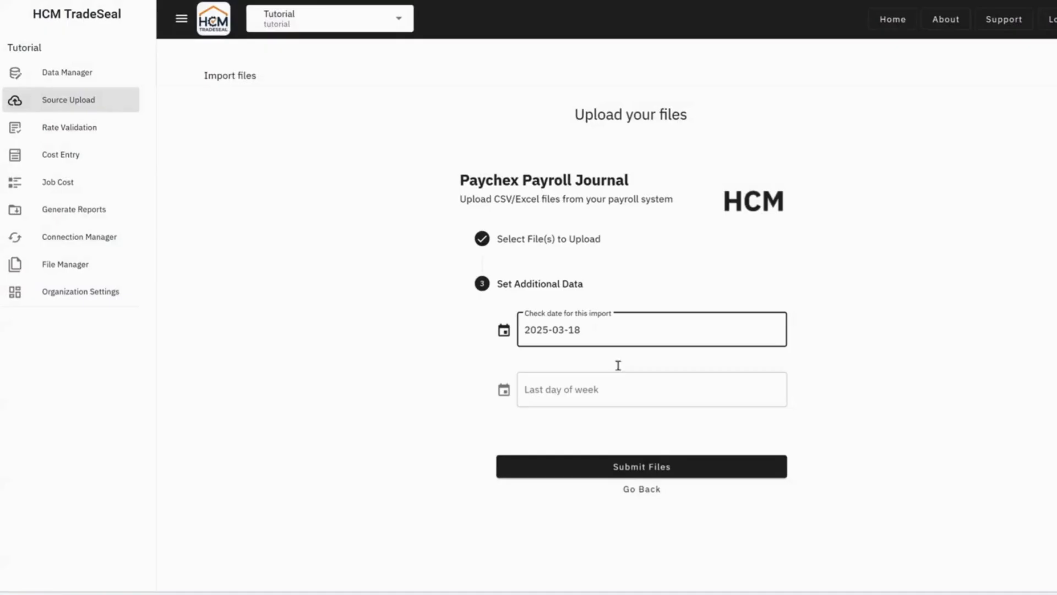
Step: Set the import's last day of week to 2025-03-08 and submit the payroll journal file
left_click(562, 401)
left_click(556, 389)
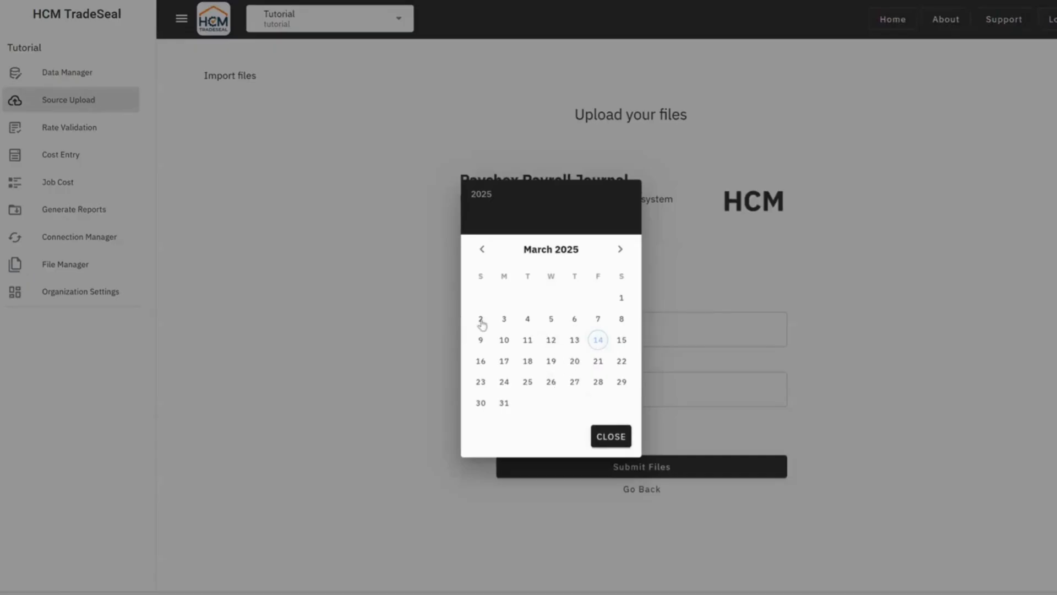
left_click(622, 318)
left_click(611, 437)
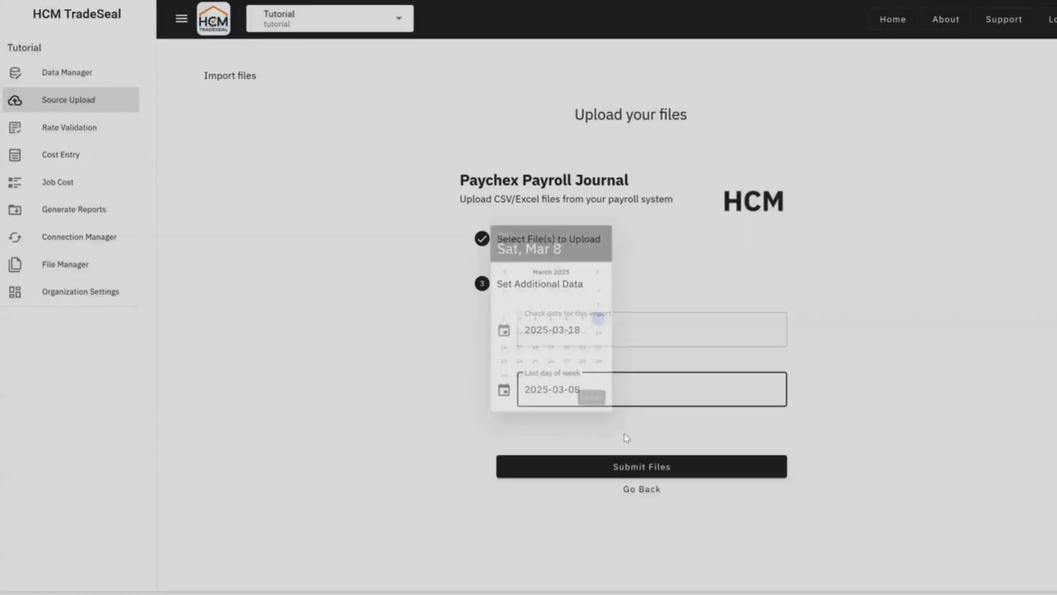
left_click(583, 467)
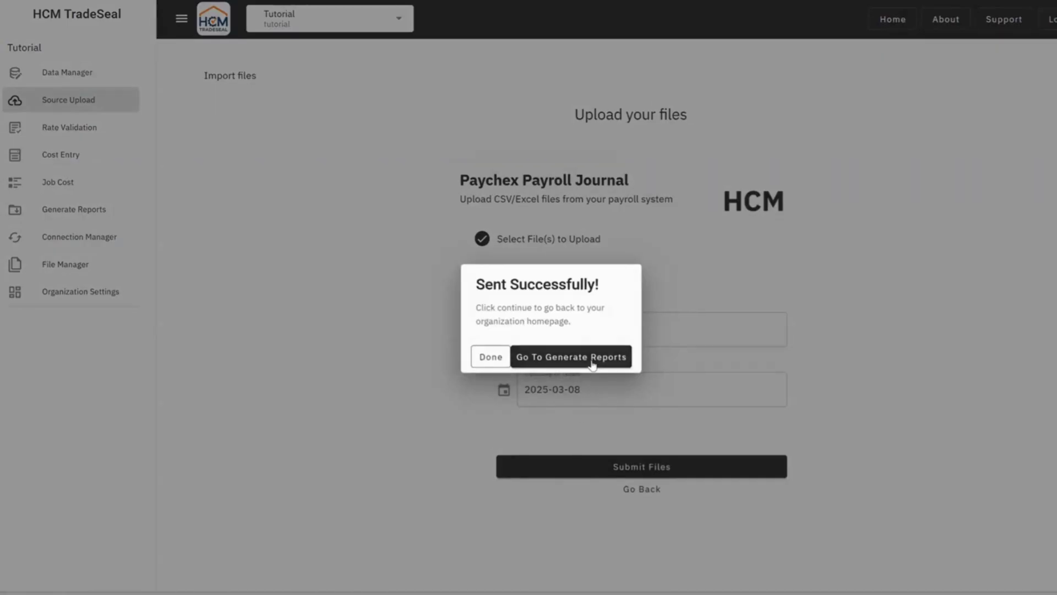
Step: Go to report generation and choose the Federal Certified Payroll (PDF) report
left_click(593, 363)
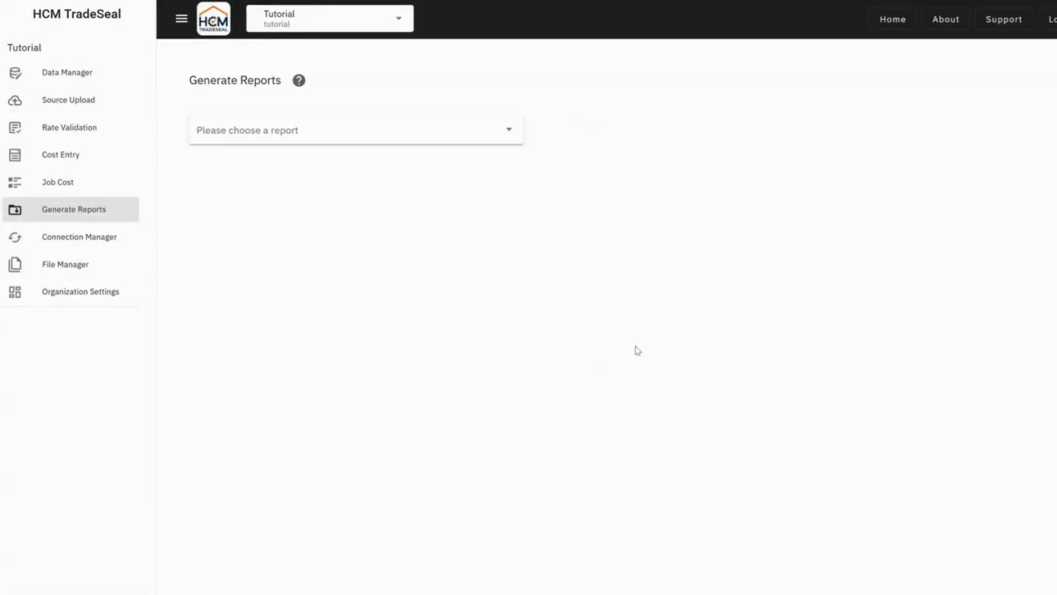
left_click(515, 130)
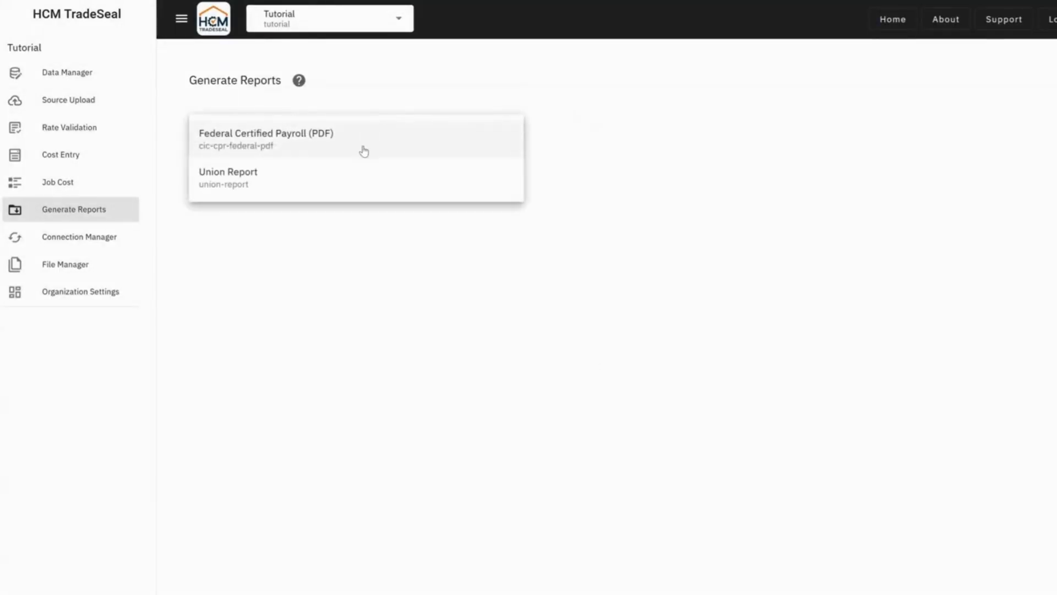
left_click(330, 148)
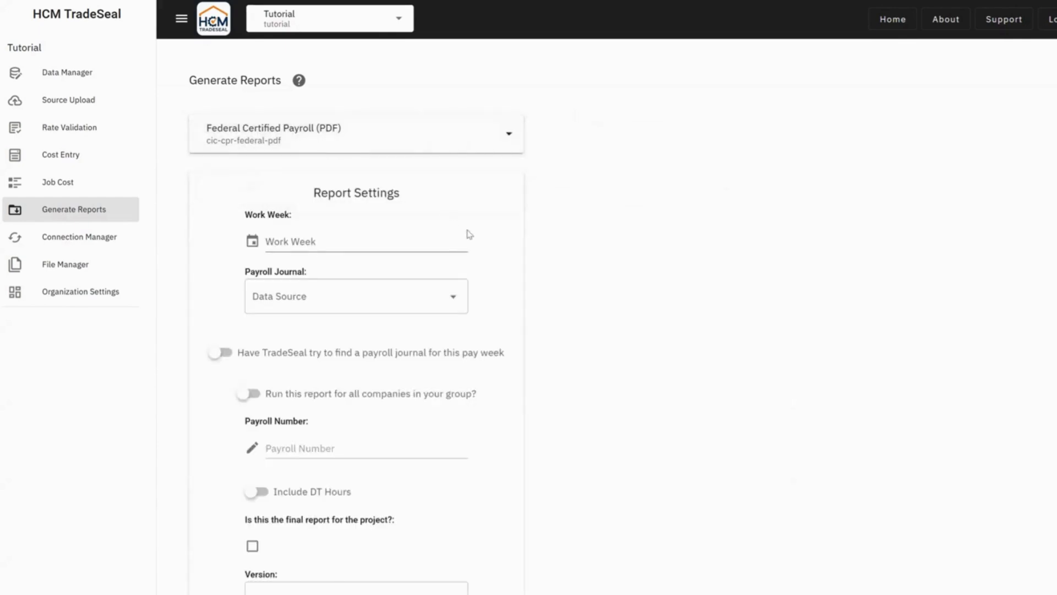
Step: Set the report's work week to 2025/03/02 — 2025/03/08 and select the imported HCM TradeSeal Tutorial file as its payroll journal
left_click(436, 248)
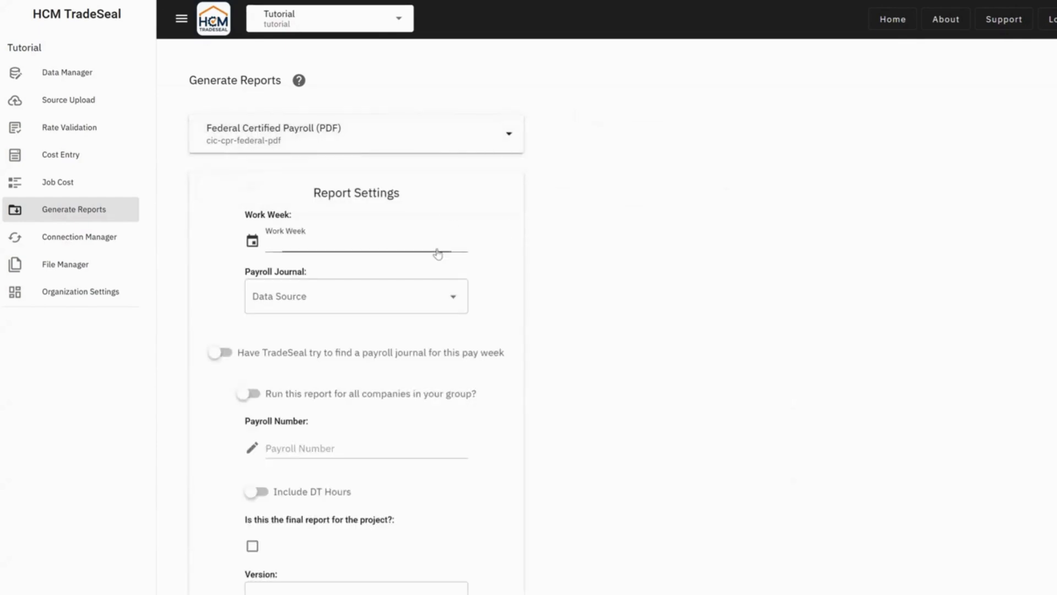
left_click(430, 352)
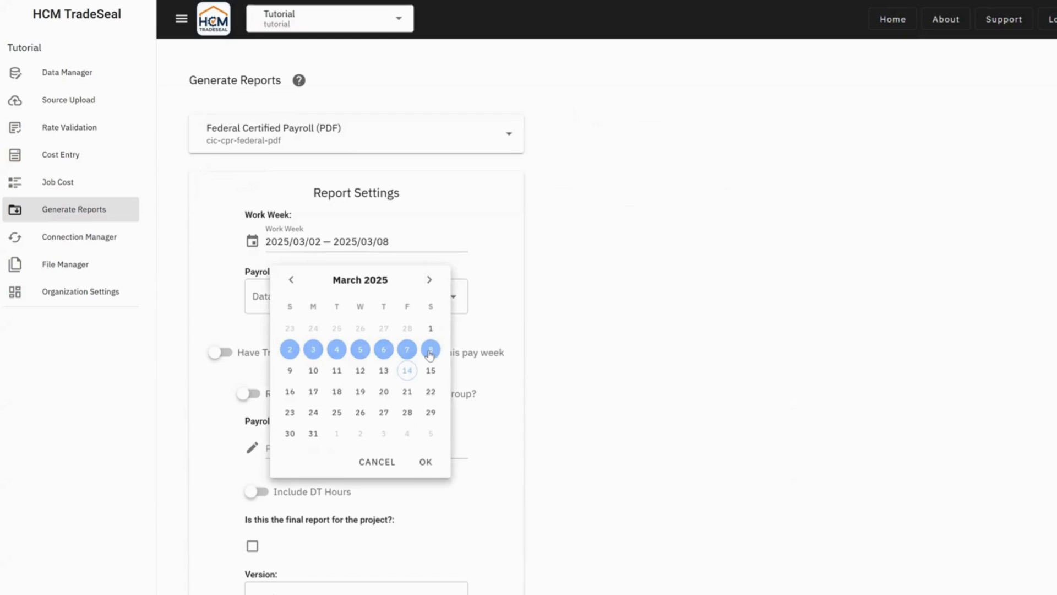
left_click(428, 462)
left_click(386, 298)
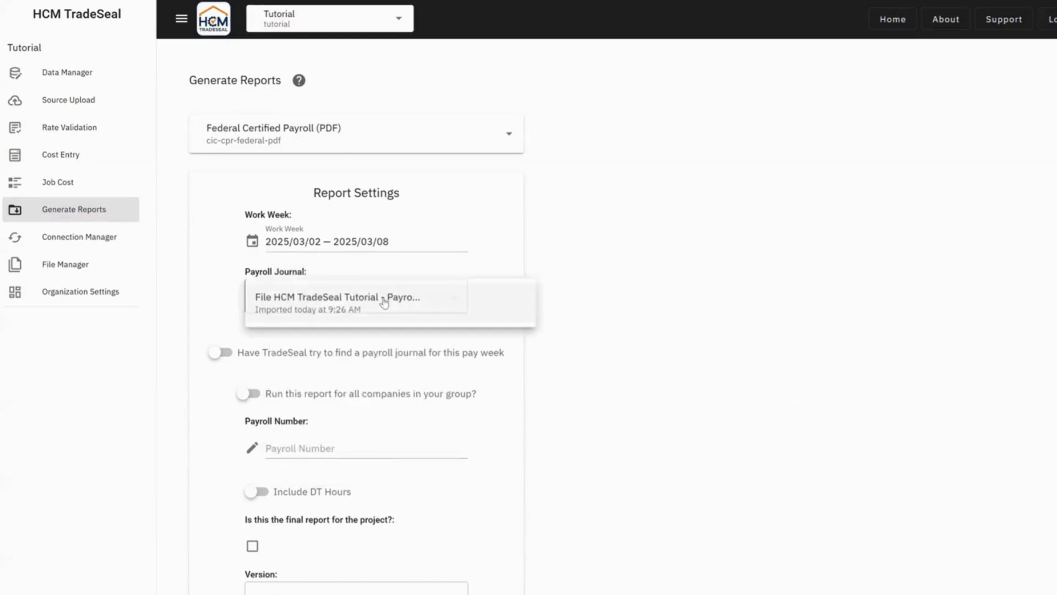
left_click(304, 311)
Step: Choose the report version Revision January 2025 (beta), expiring January 2028, and generate the certified payroll report
scroll(595, 308, "down", 2)
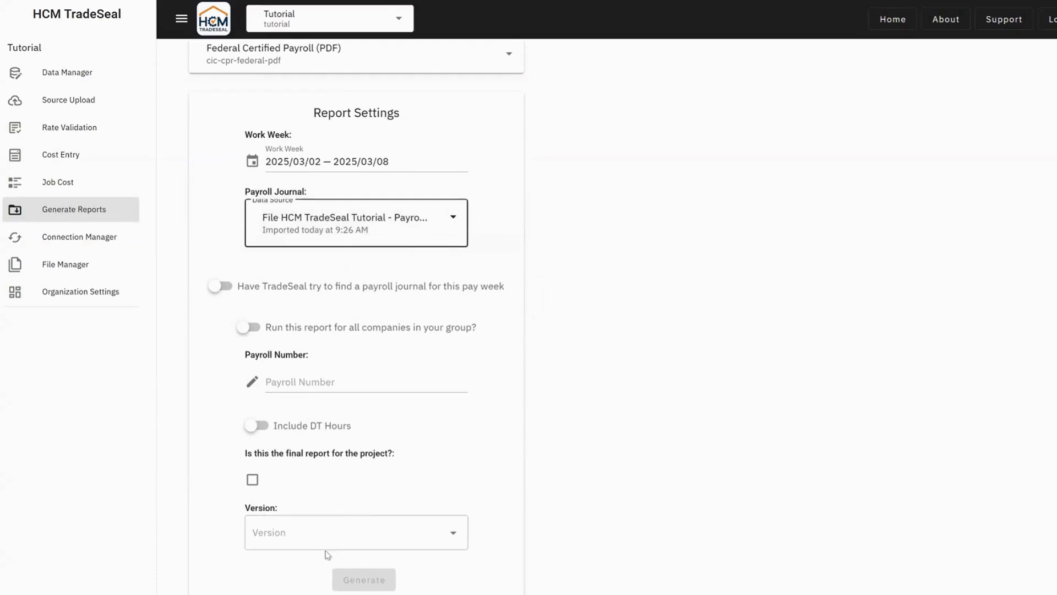
left_click(325, 526)
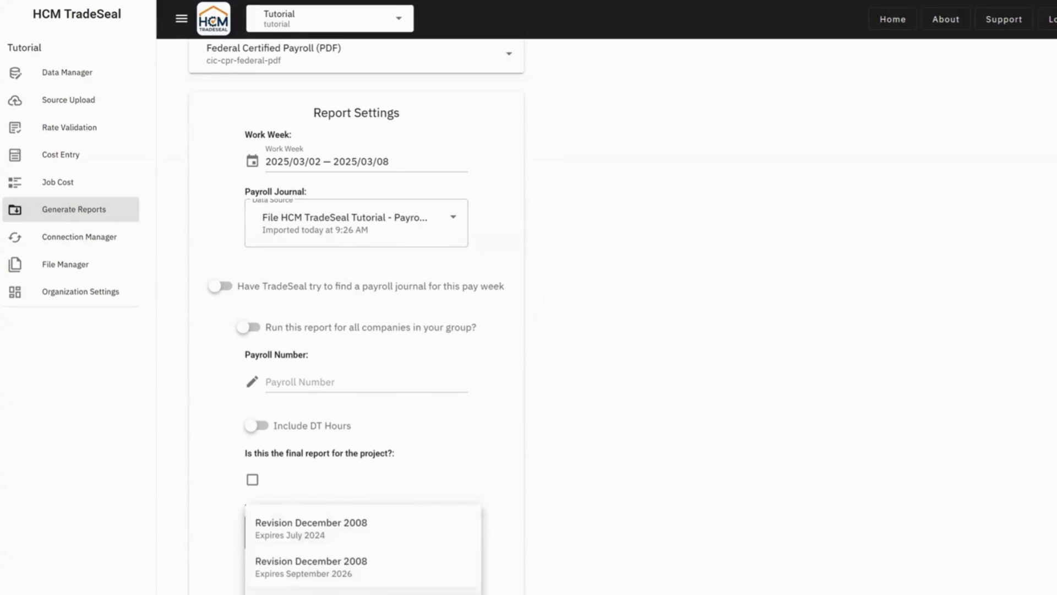
left_click(363, 591)
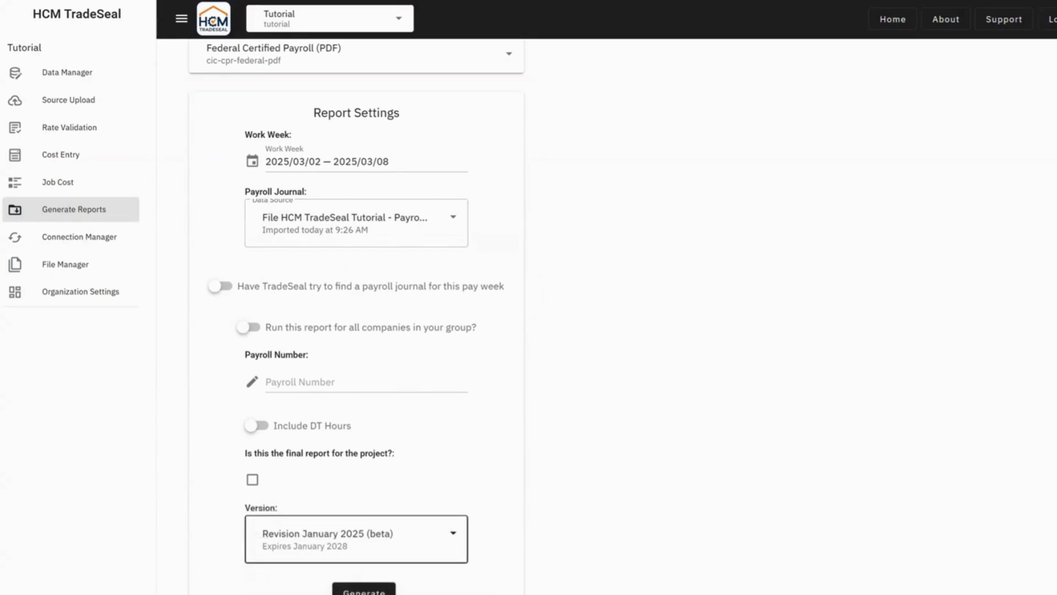
left_click(378, 591)
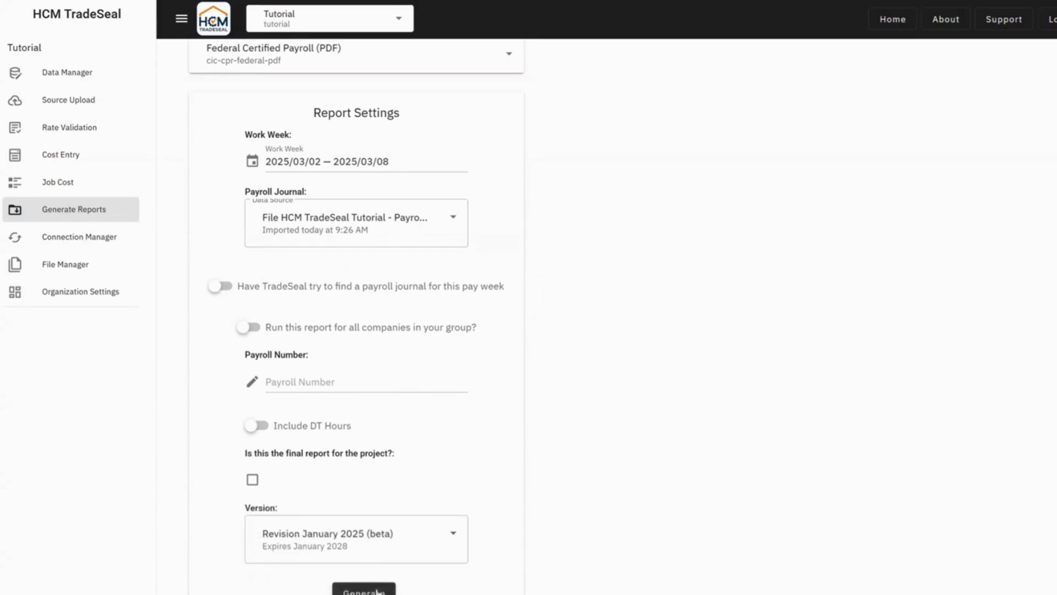
scroll(670, 470, "down", 8)
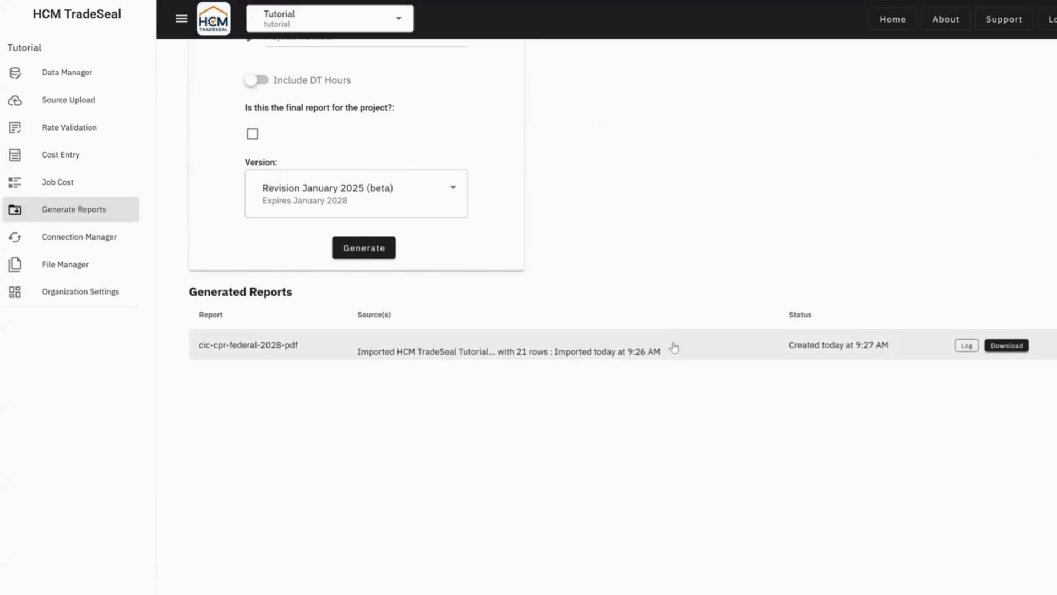
Step: Download the generated certified payroll report and open the P123 PDF document from the downloaded archive
left_click(997, 355)
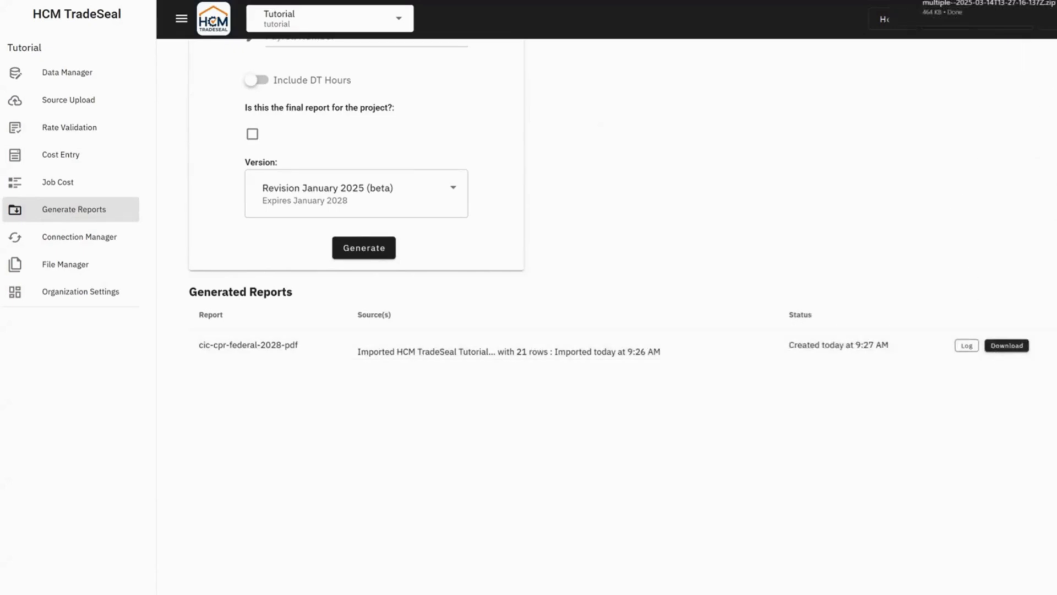
left_click(965, 15)
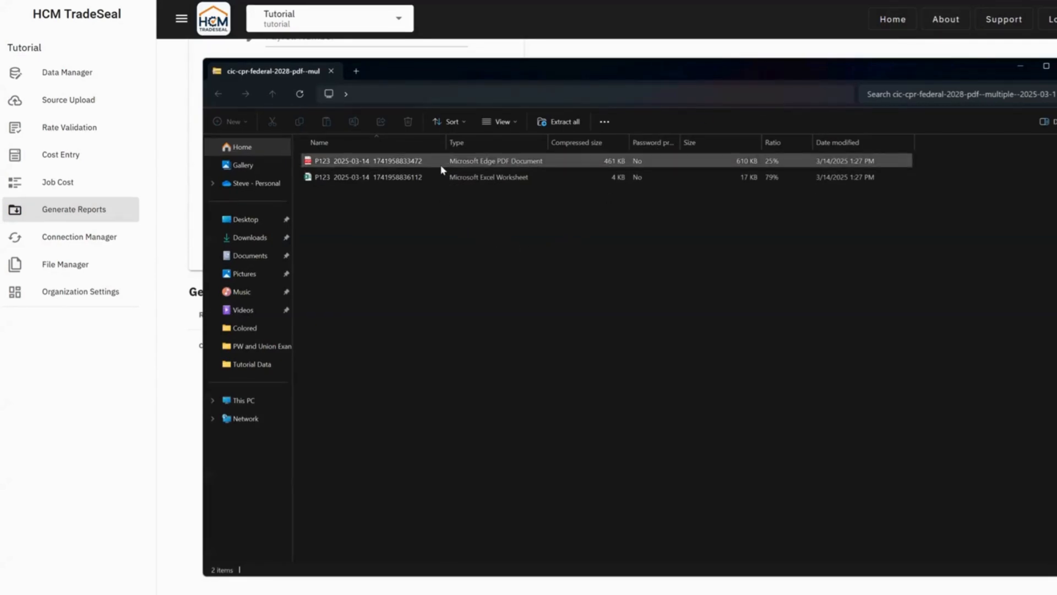
left_click(411, 162)
double_click(412, 161)
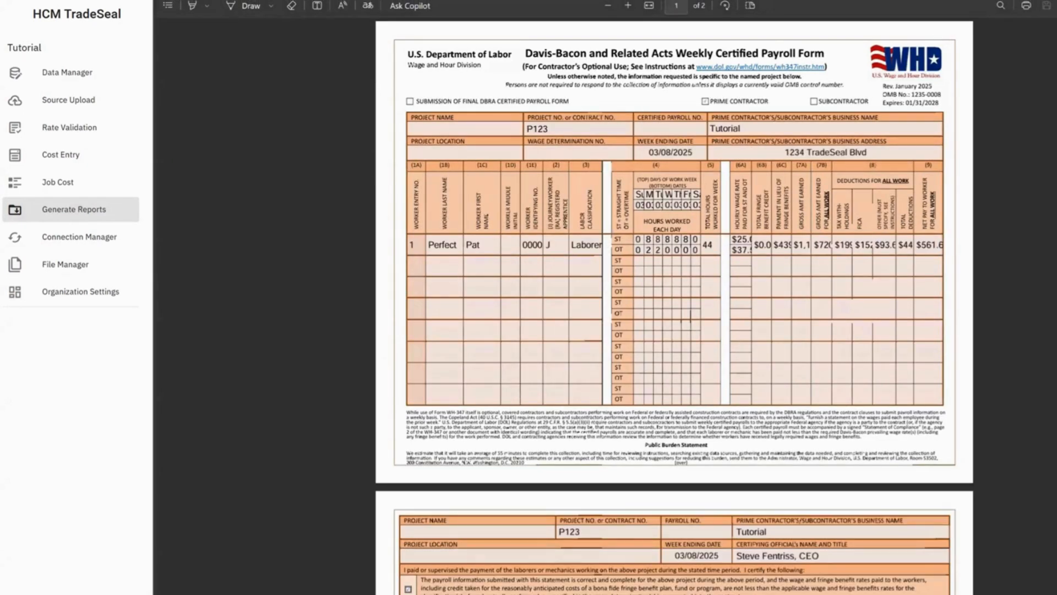
Step: Enlarge the Davis-Bacon weekly certified payroll form and read through the worker's full labor classification entry
left_click_drag(661, 2, 590, 0)
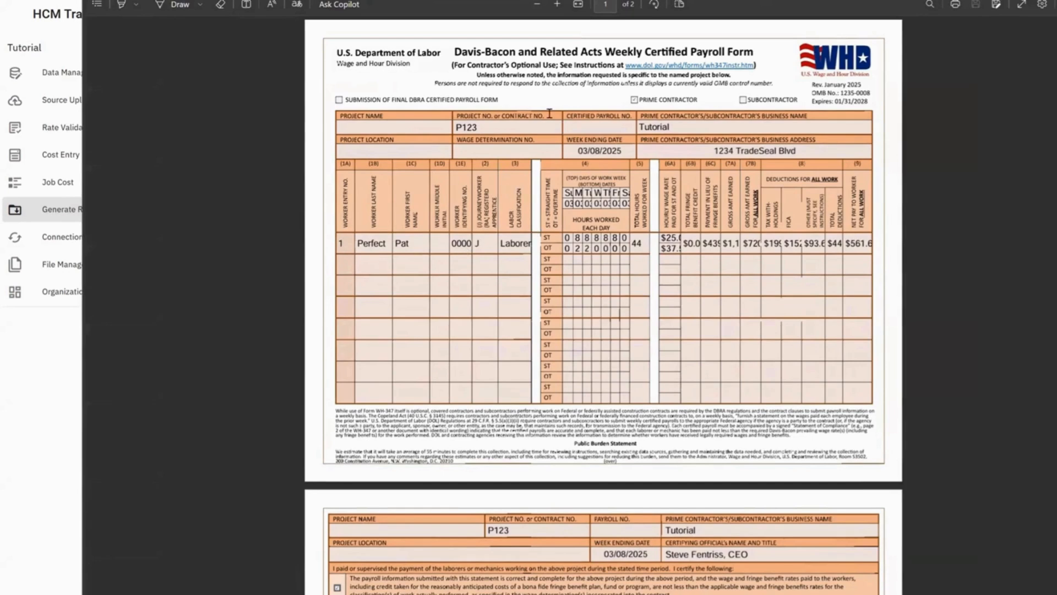
left_click(558, 5)
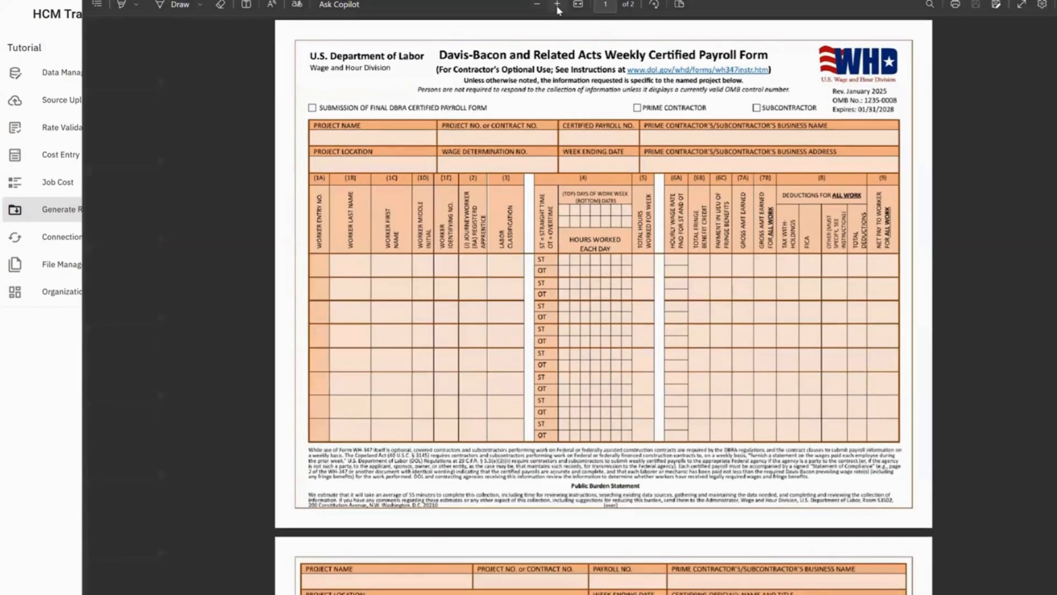
left_click(557, 6)
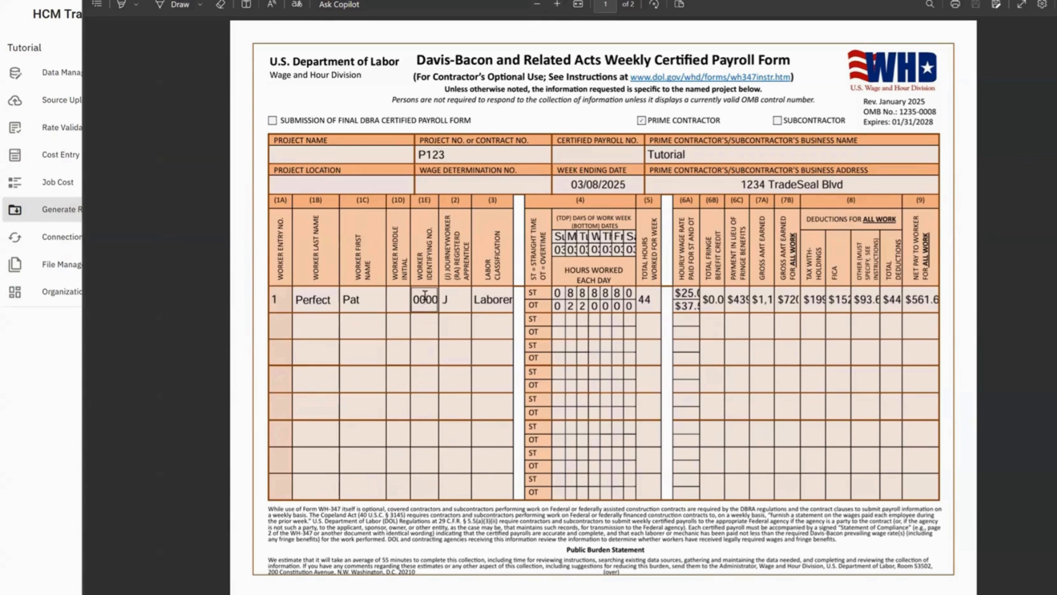
left_click(493, 300)
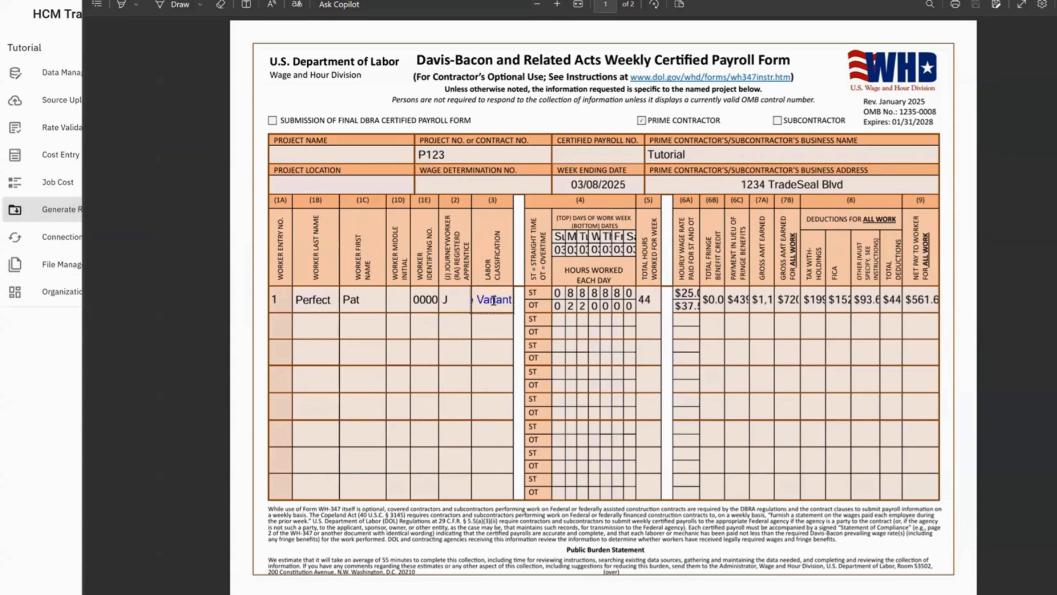
key("Left")
key("Left")
key("Left")
key("Left")
key("Left")
key("Left")
key("Left")
key("Left")
key("Left")
key("Left")
key("Left")
key("Left")
key("Left")
key("Left")
key("Left")
key("Left")
key("Right")
key("Right")
key("Right")
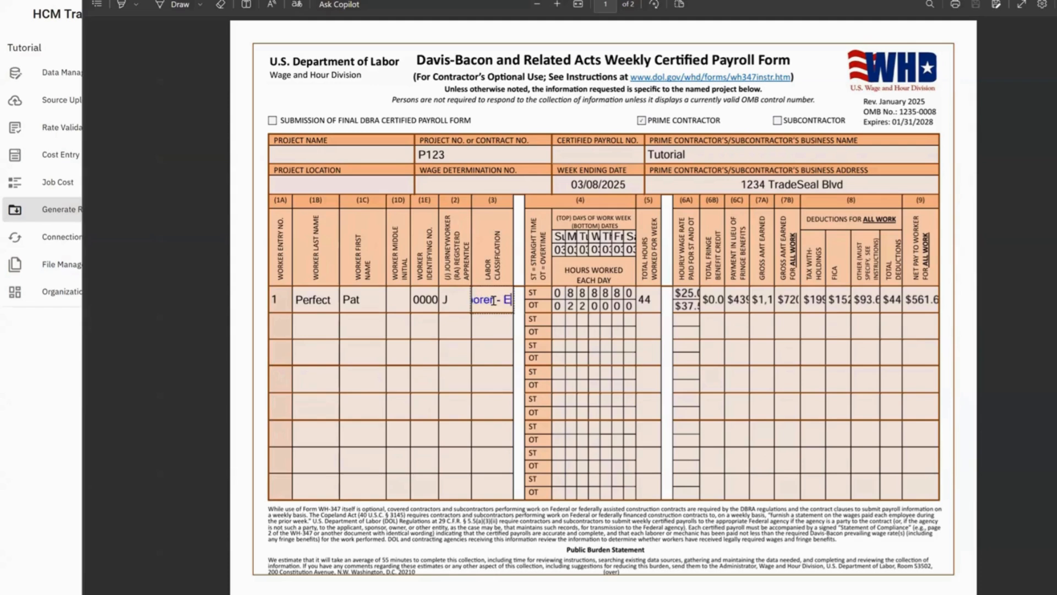
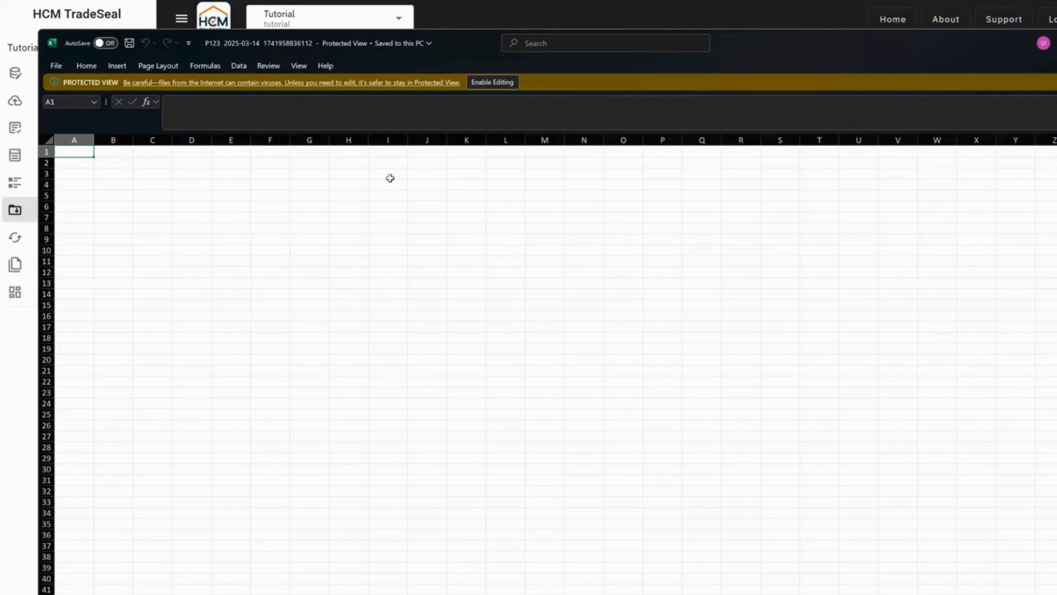
Step: Look over the report's P123 Excel worksheet and close it along with the downloaded archive's window
left_click(209, 264)
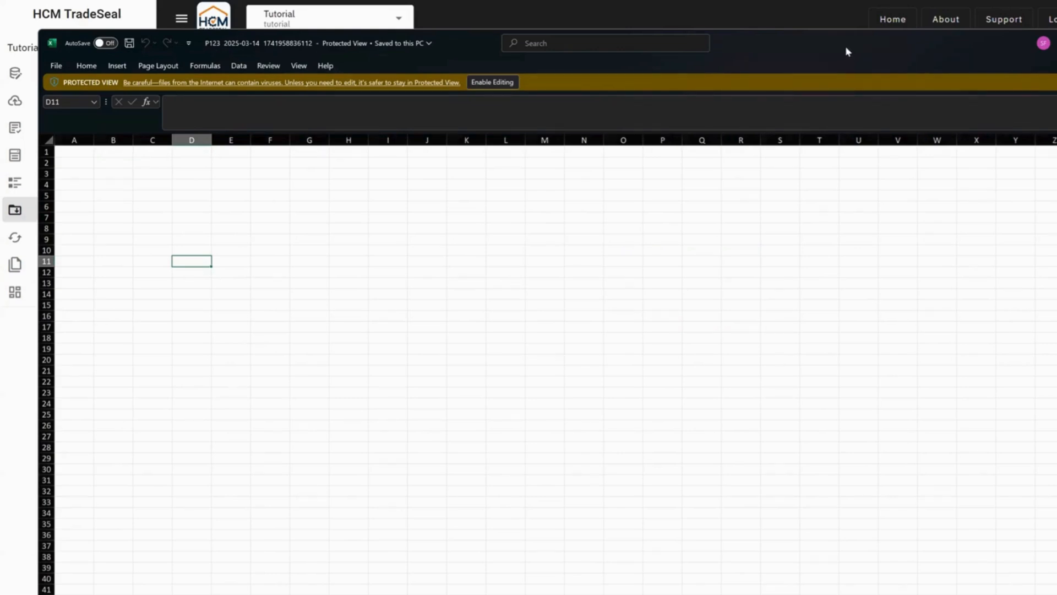
left_click_drag(844, 45, 843, 35)
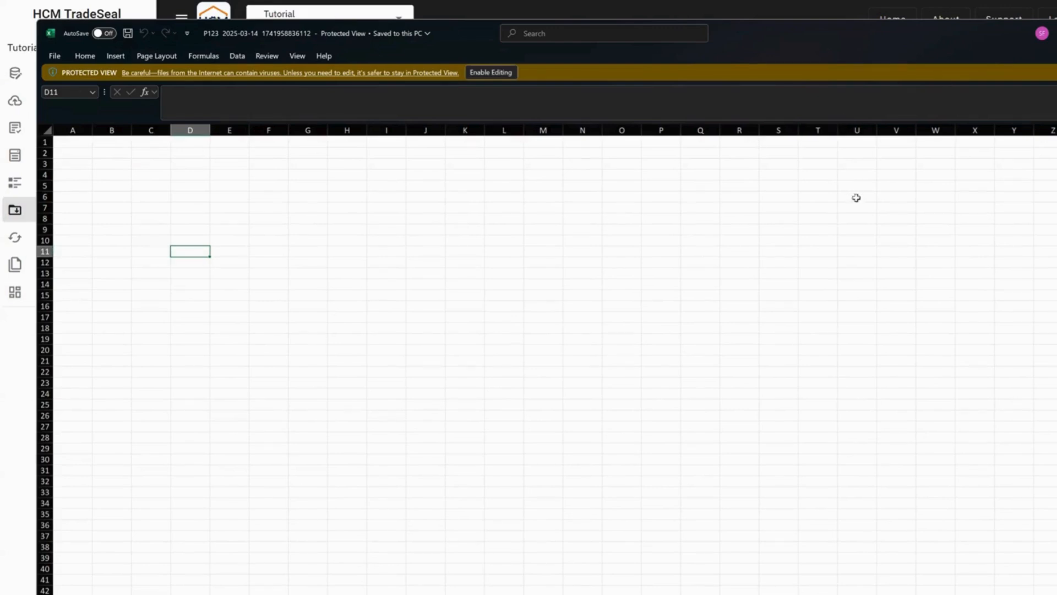
key("alt+F4")
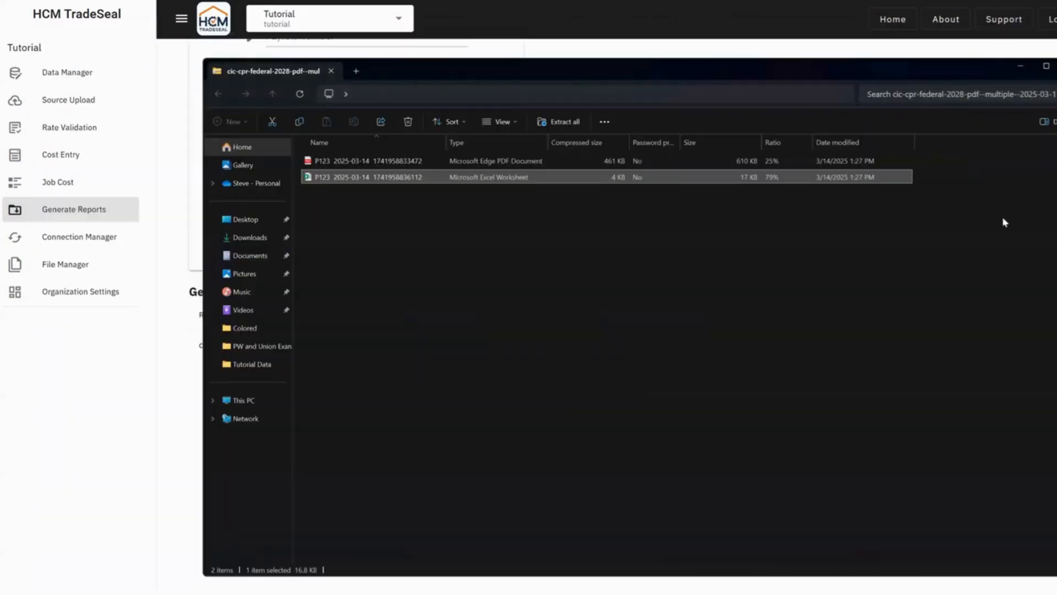
left_click_drag(975, 75, 930, 73)
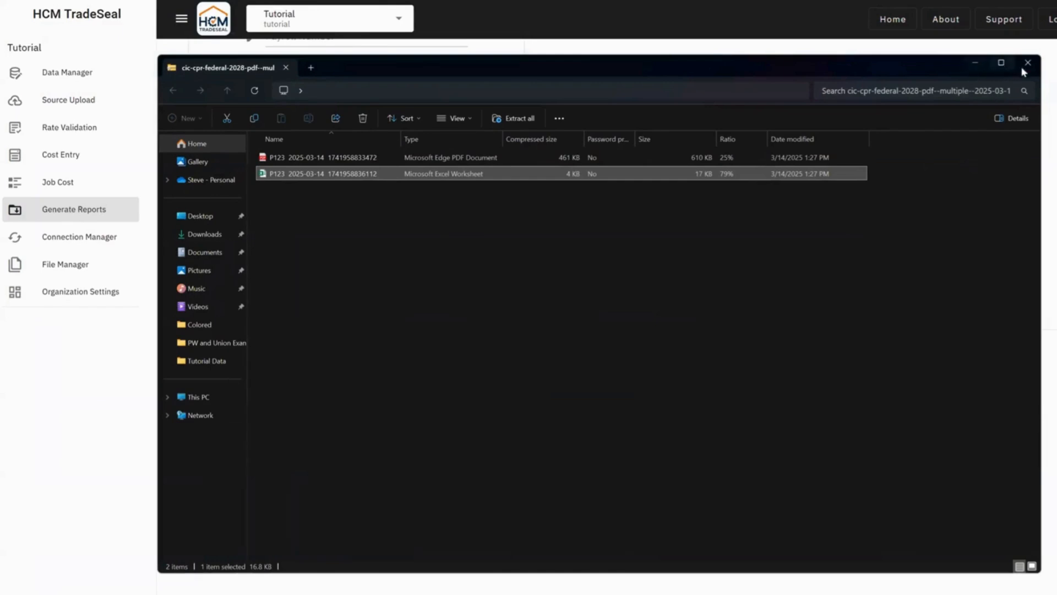
left_click(1027, 66)
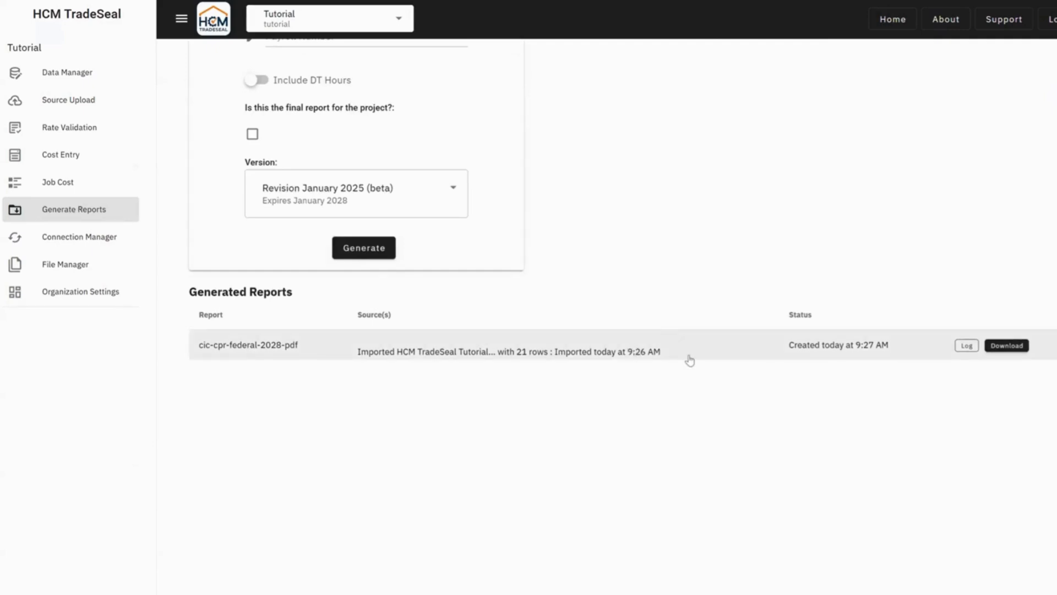
Step: Create a new job in the Data Manager with job number P123, project number Gov1234567 and name Example CP Project
left_click(115, 76)
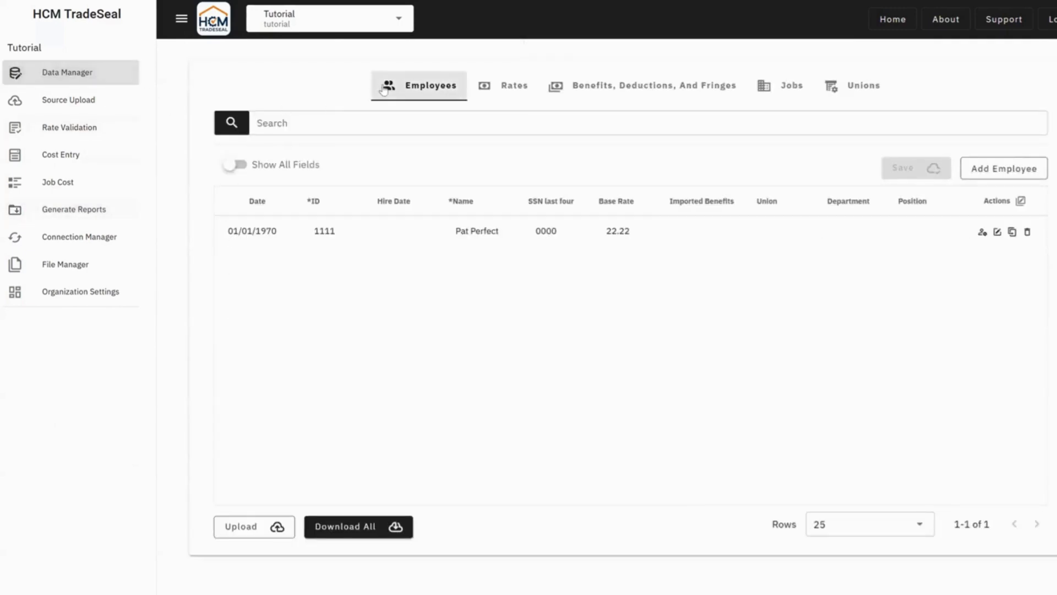
left_click(766, 91)
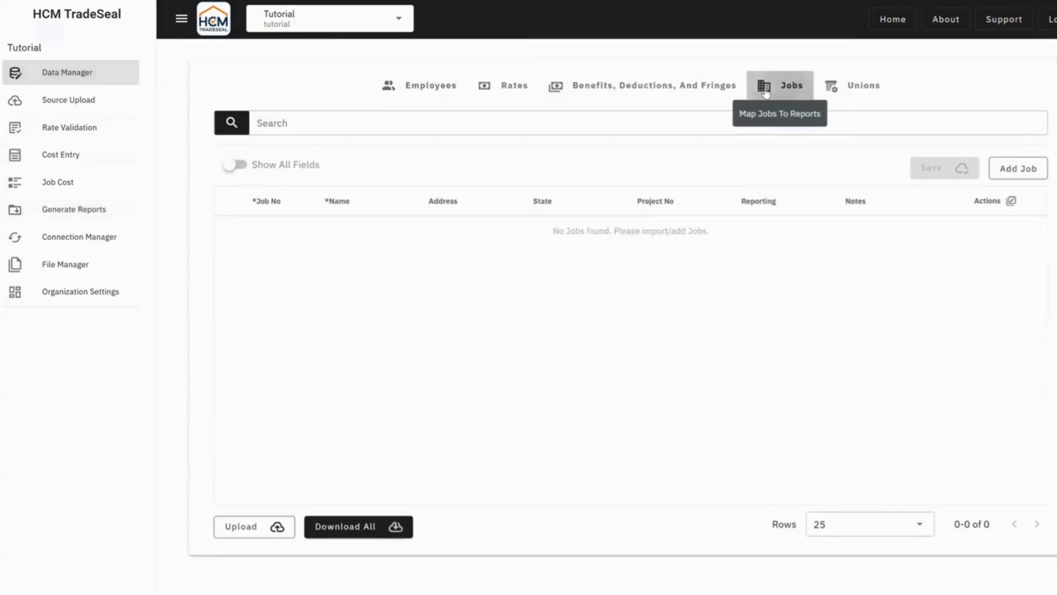
left_click(1020, 168)
left_click(615, 145)
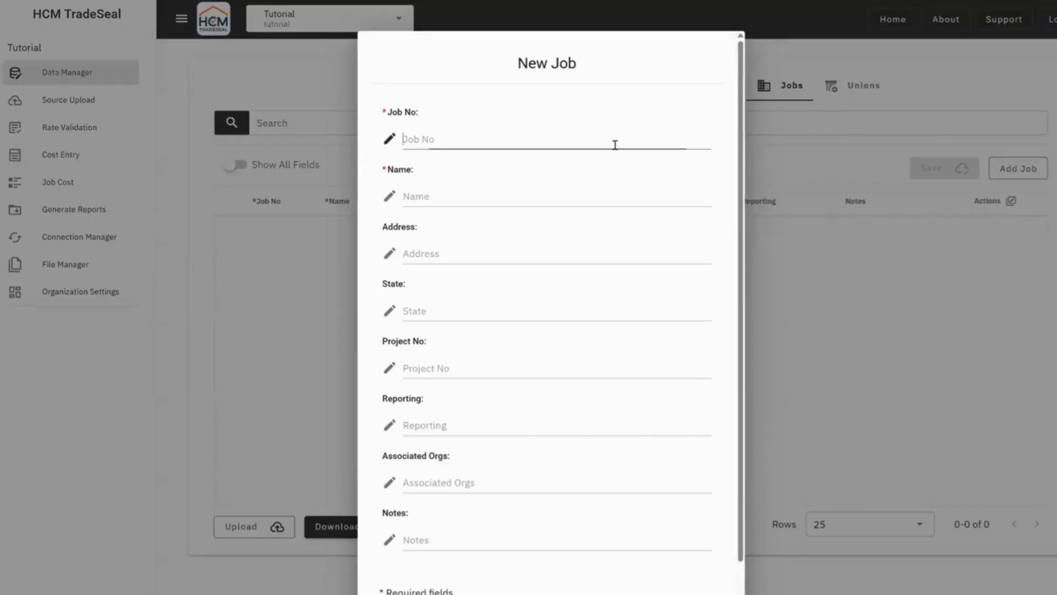
type("P123")
left_click(434, 368)
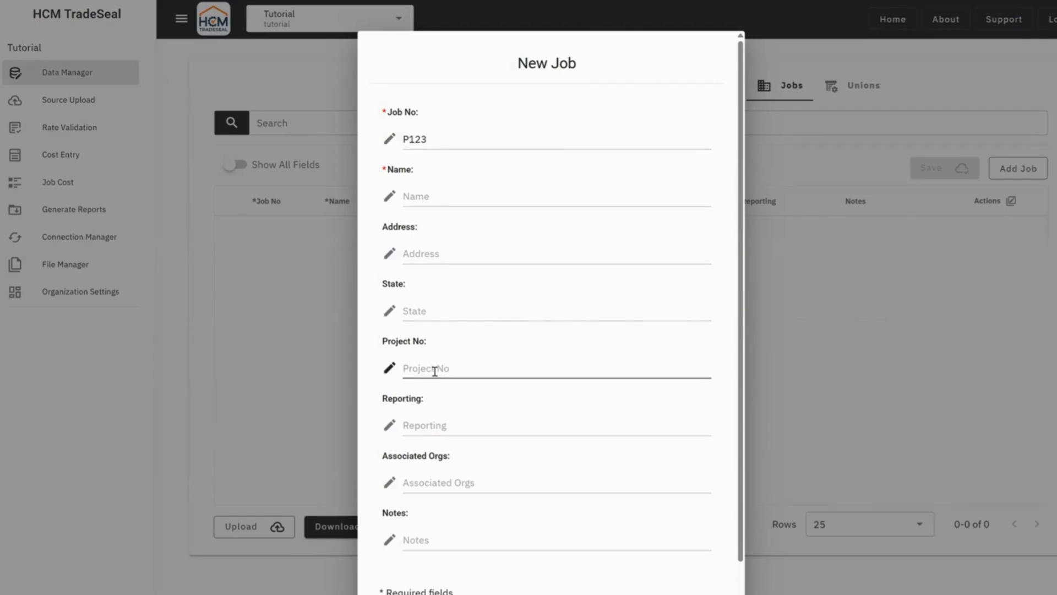
type("Gov1234567")
left_click(450, 194)
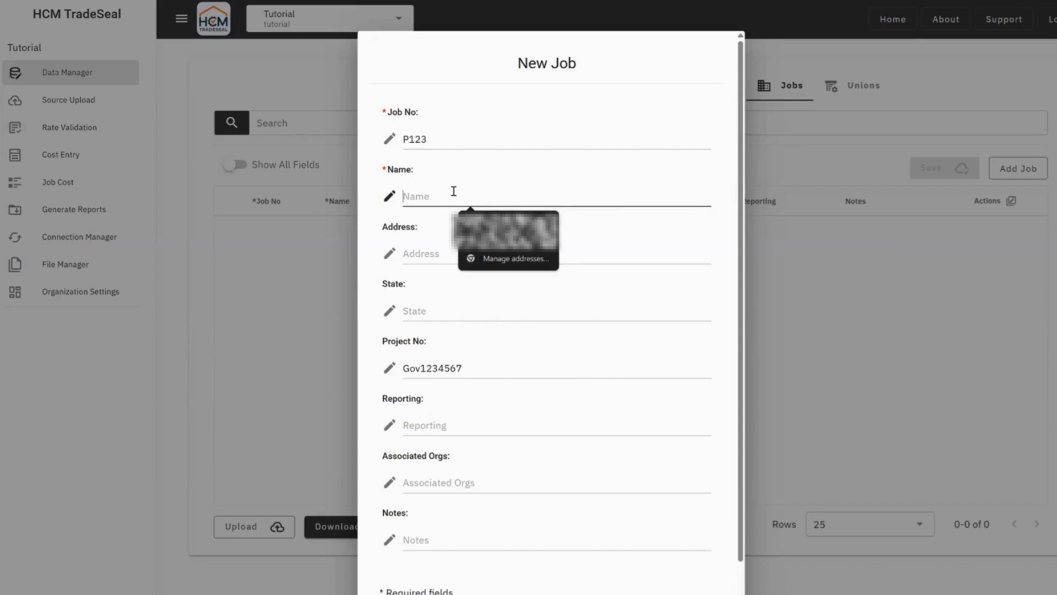
type("Example CP Project")
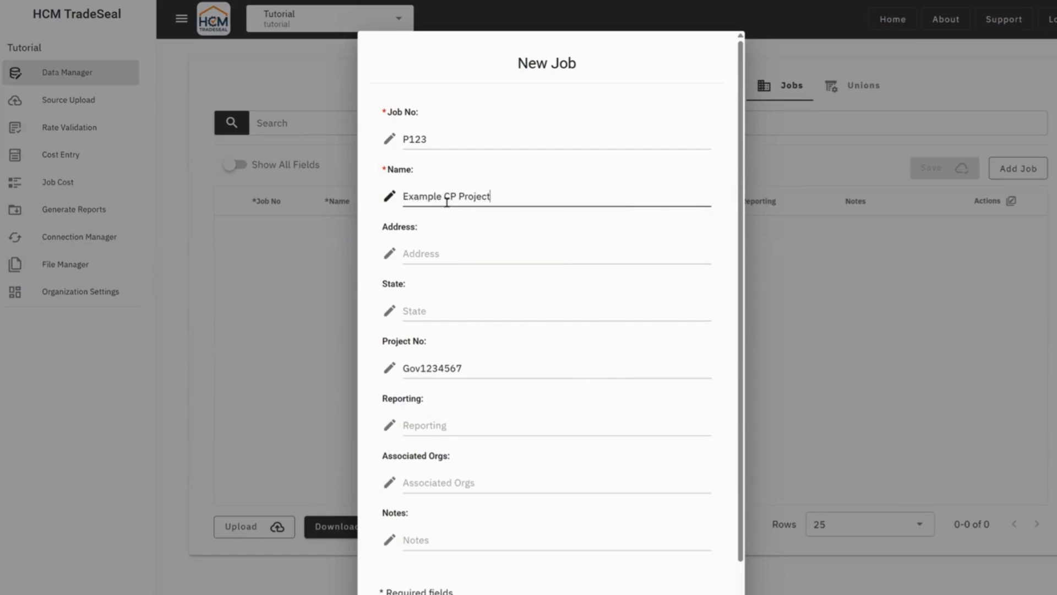
Step: Fill in the new job's address and set its state to MI
left_click(491, 255)
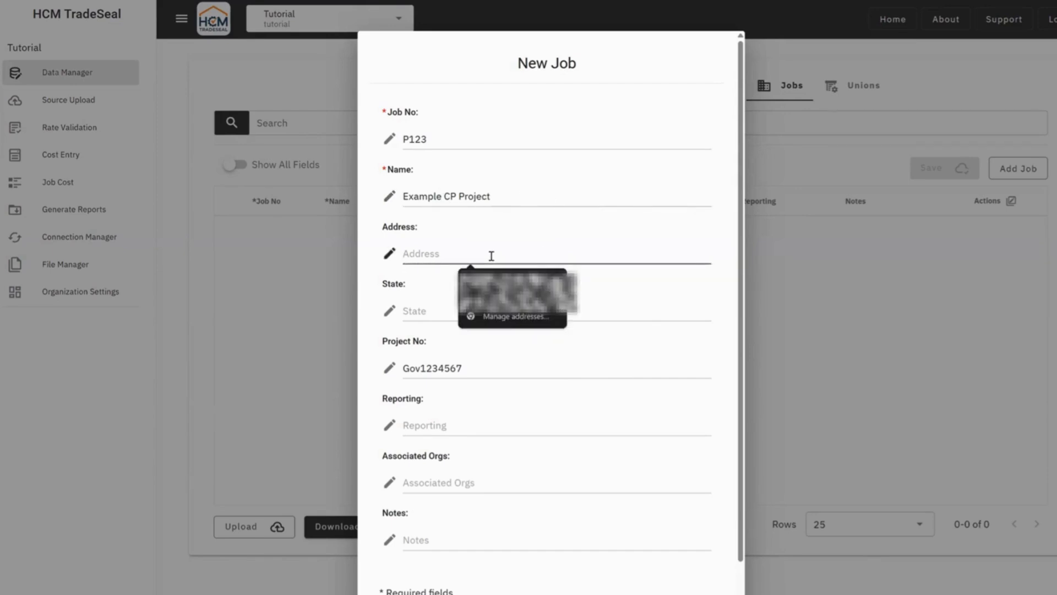
type("1234 F")
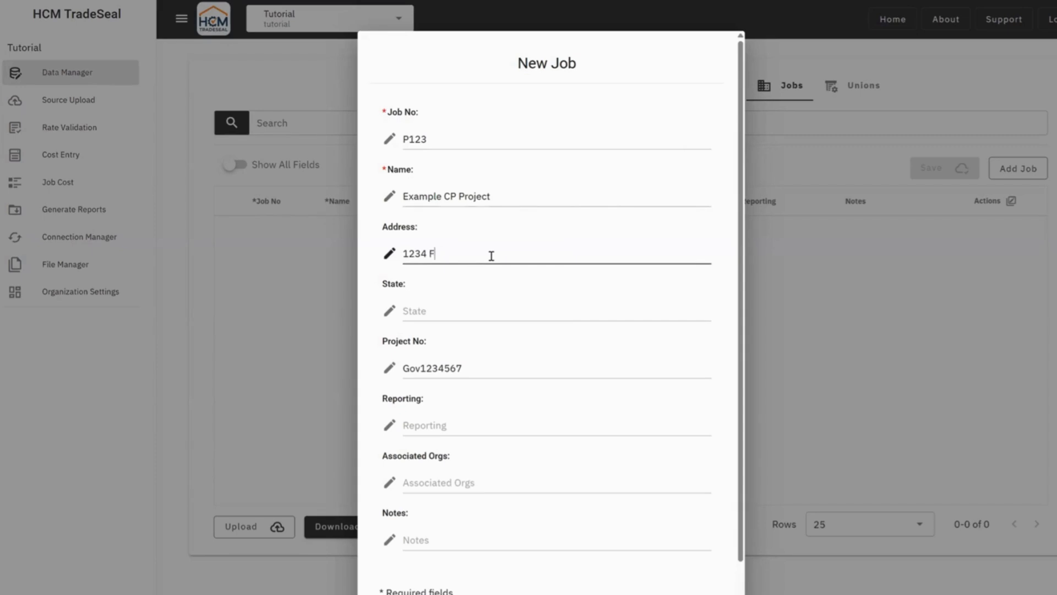
type("ake Address")
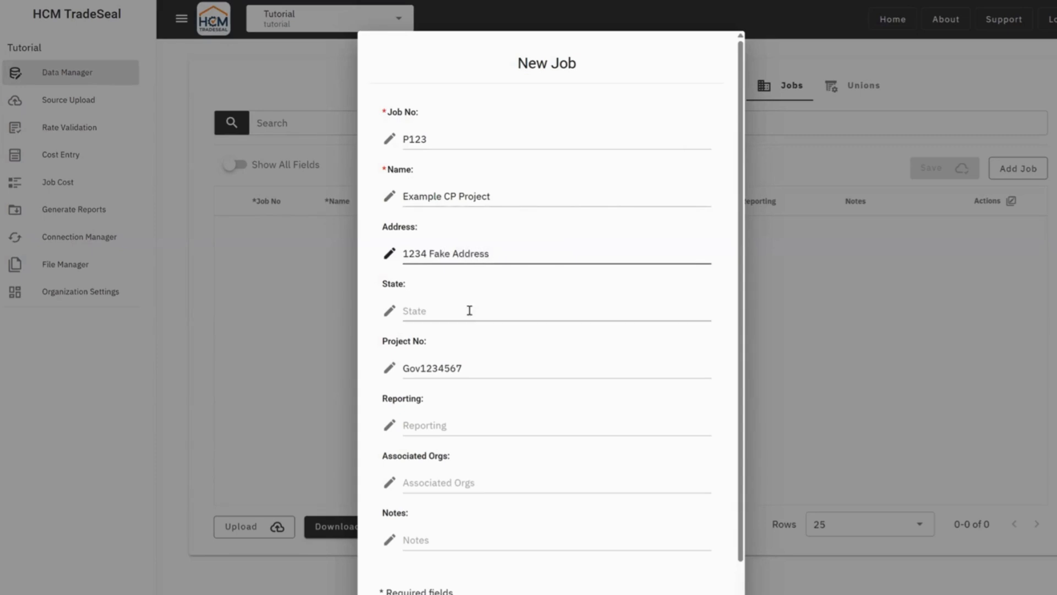
left_click(470, 310)
type("MI")
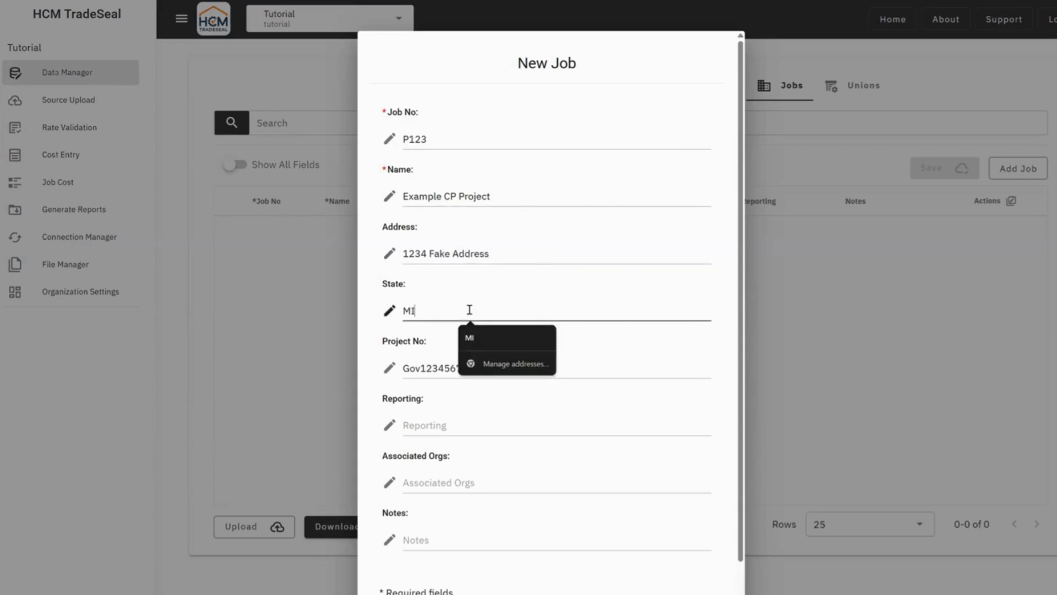
left_click(395, 345)
scroll(395, 344, "down", 1)
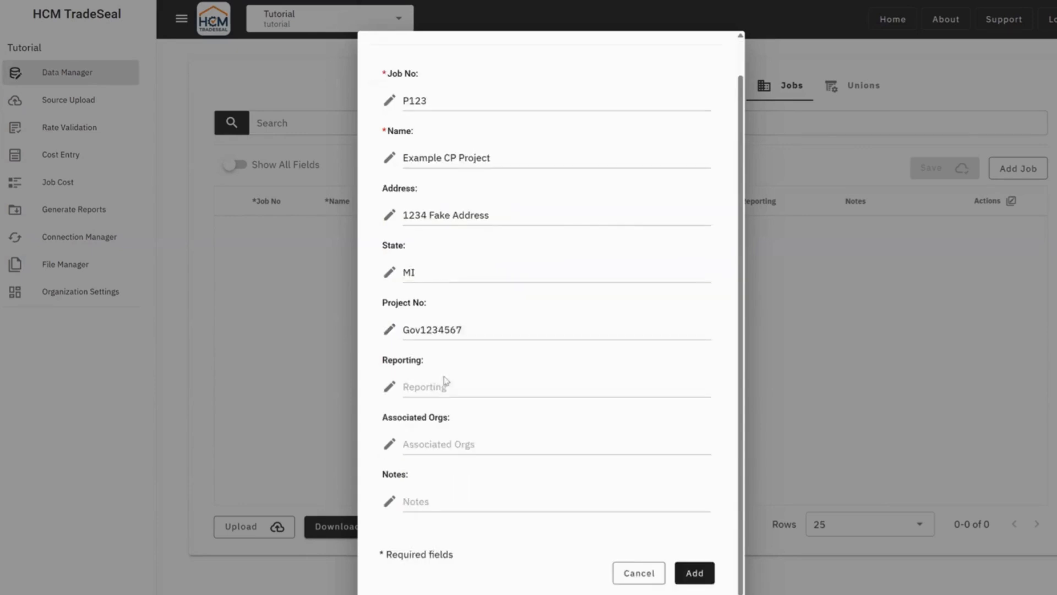
Step: Set the job's reporting to CP and enter the note "Example CP Job with Reporting set to CP"
left_click(453, 391)
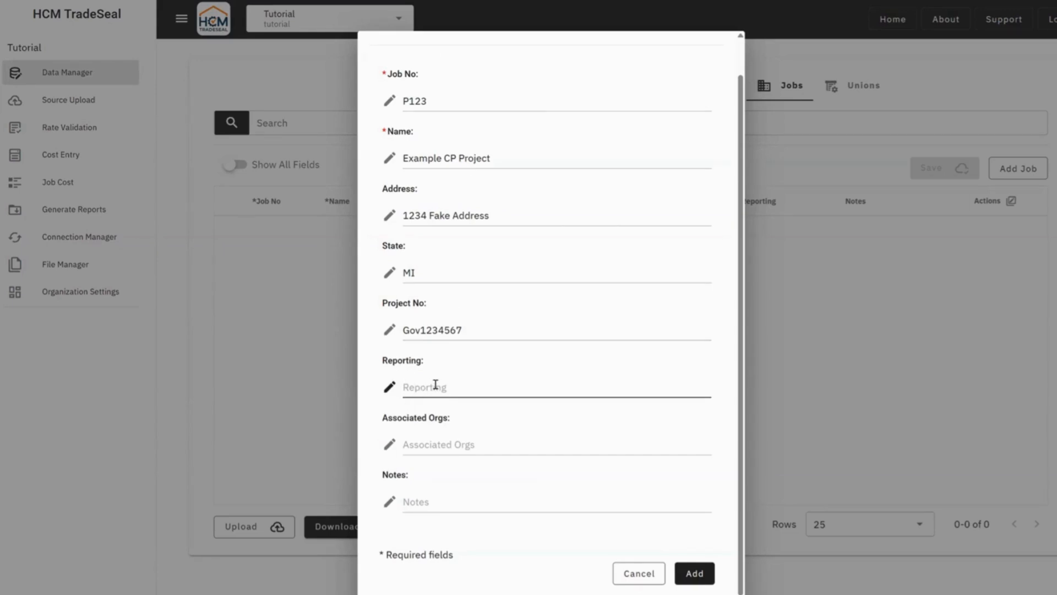
type("CP")
left_click(427, 501)
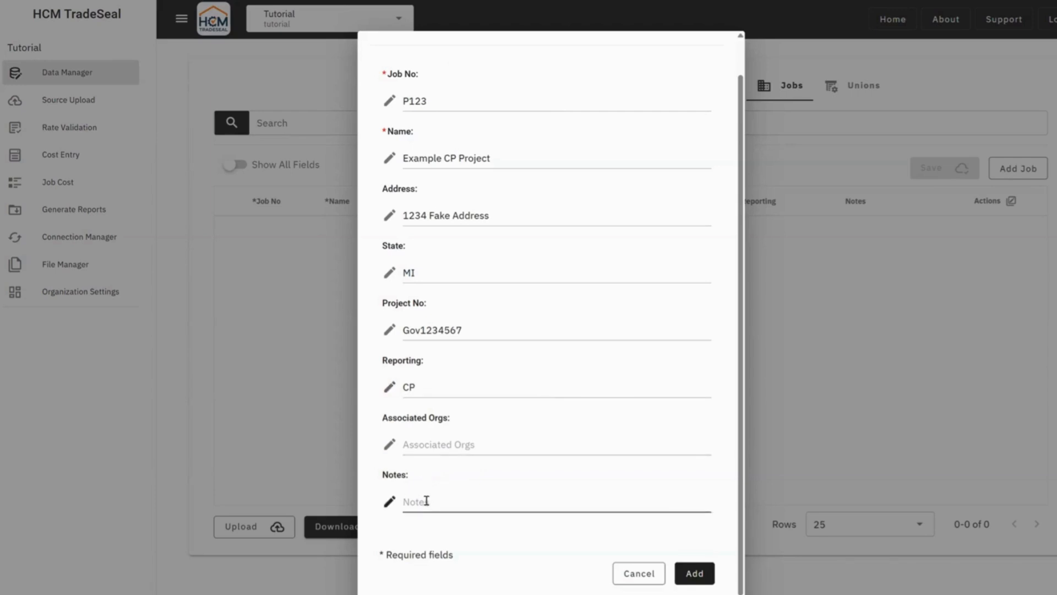
type("Example CP Job with Reportin")
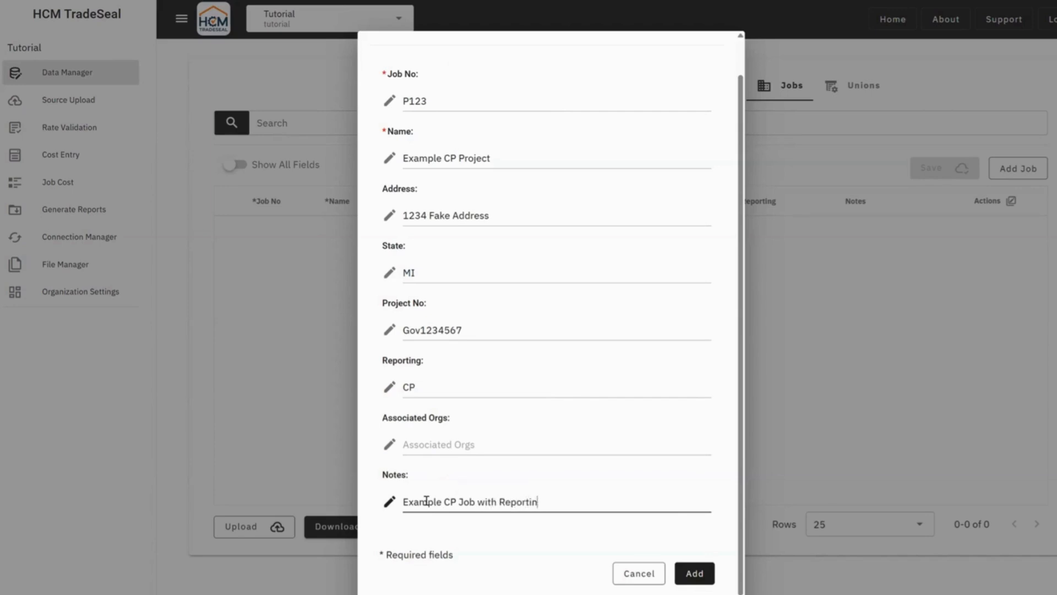
type("g set to CP")
Step: Add the completed Example CP Project job to the job list and save the list
left_click(703, 573)
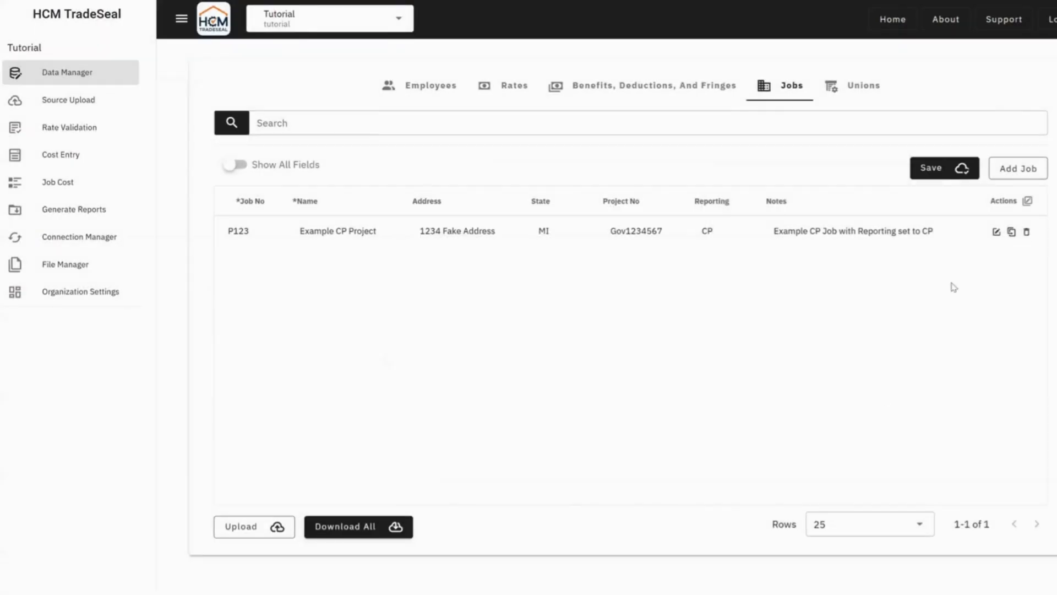
left_click(961, 168)
left_click(629, 365)
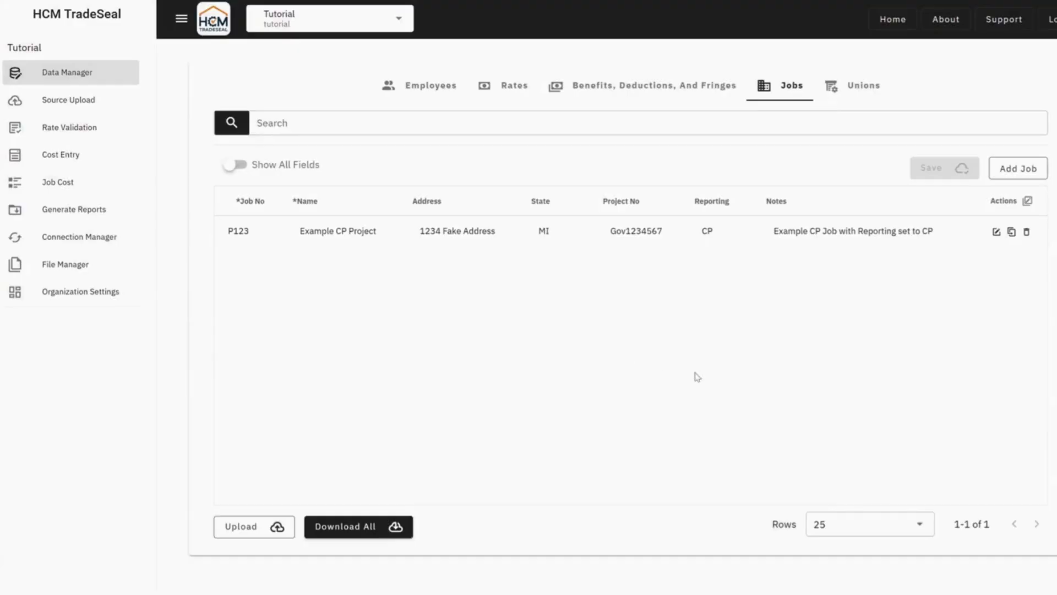
Step: Return to report generation and choose the Federal Certified Payroll (PDF) report again
left_click(71, 212)
left_click(407, 129)
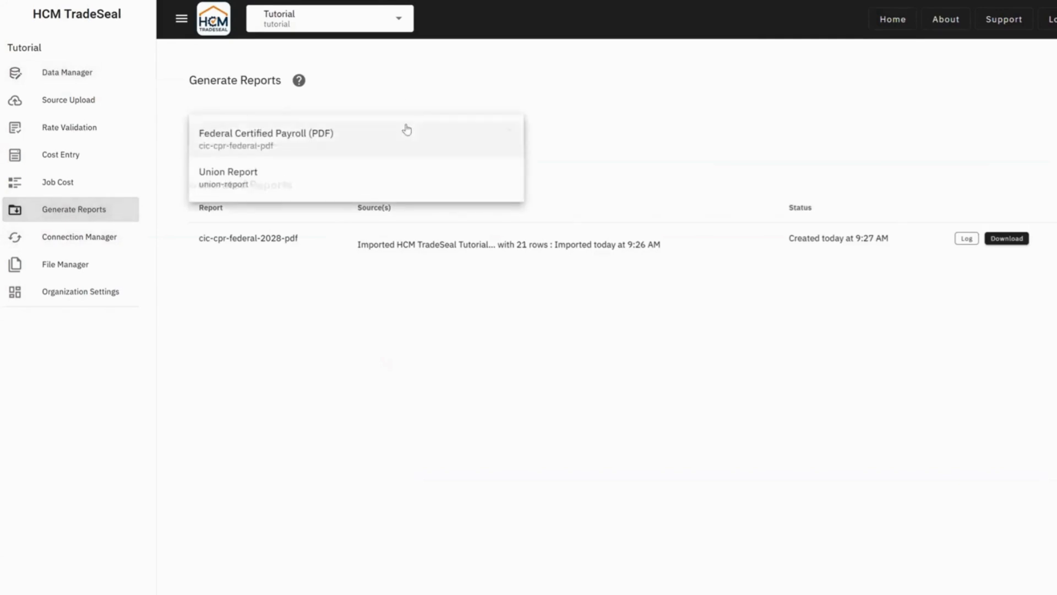
left_click(324, 153)
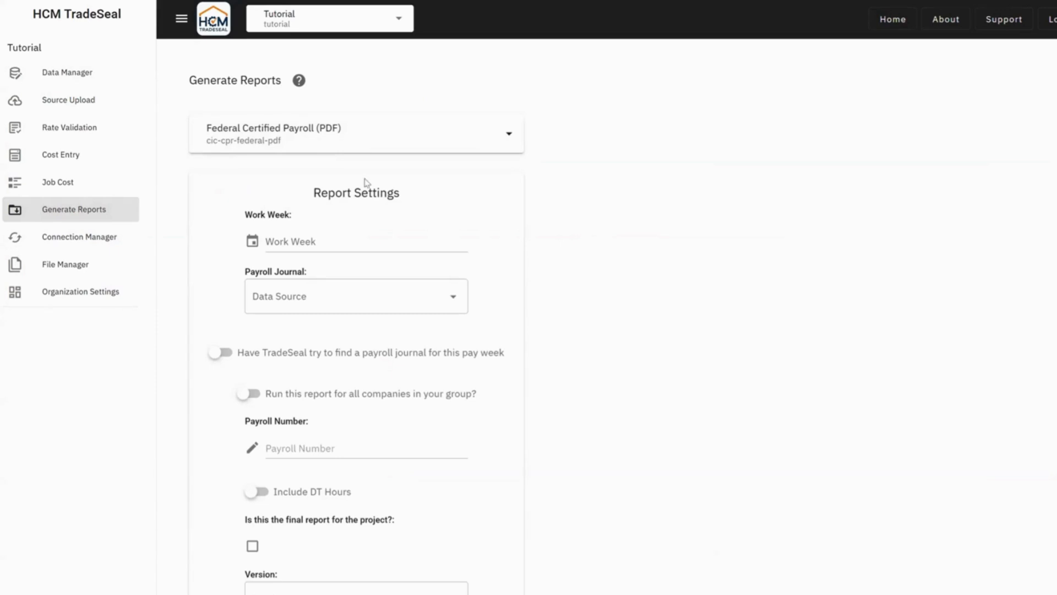
Step: Set the new report's work week to 2025/03/02 — 2025/03/08 and use the imported HCM TradeSeal Tutorial file as payroll journal
left_click(372, 250)
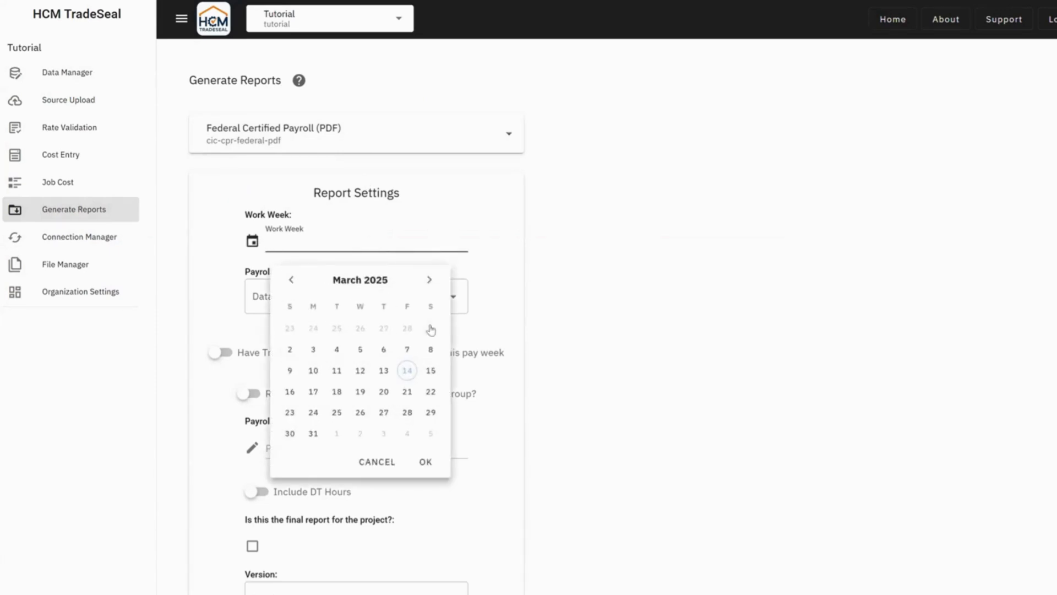
left_click(431, 349)
left_click(425, 461)
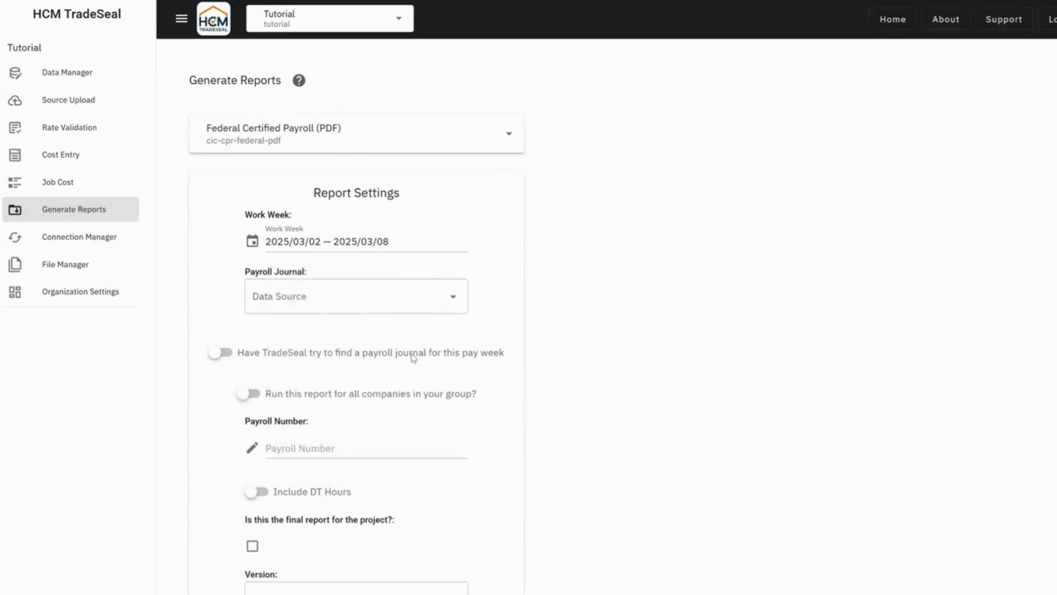
left_click(407, 301)
left_click(392, 313)
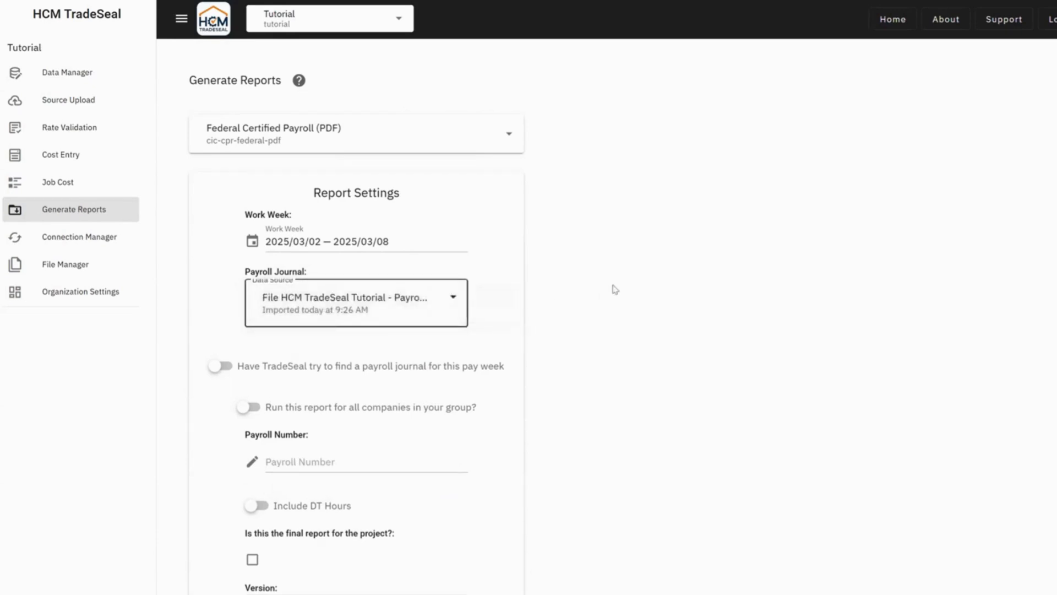
Step: Choose the Revision January 2025 (beta) version, expiring January 2028, and generate the Federal Certified Payroll report
scroll(614, 289, "down", 7)
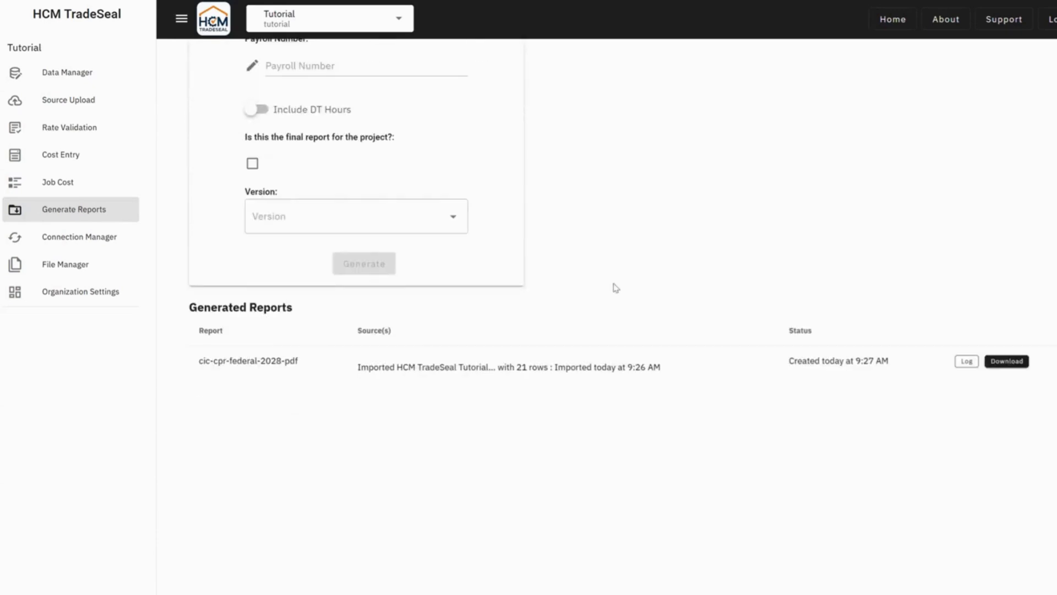
left_click(455, 223)
left_click(393, 303)
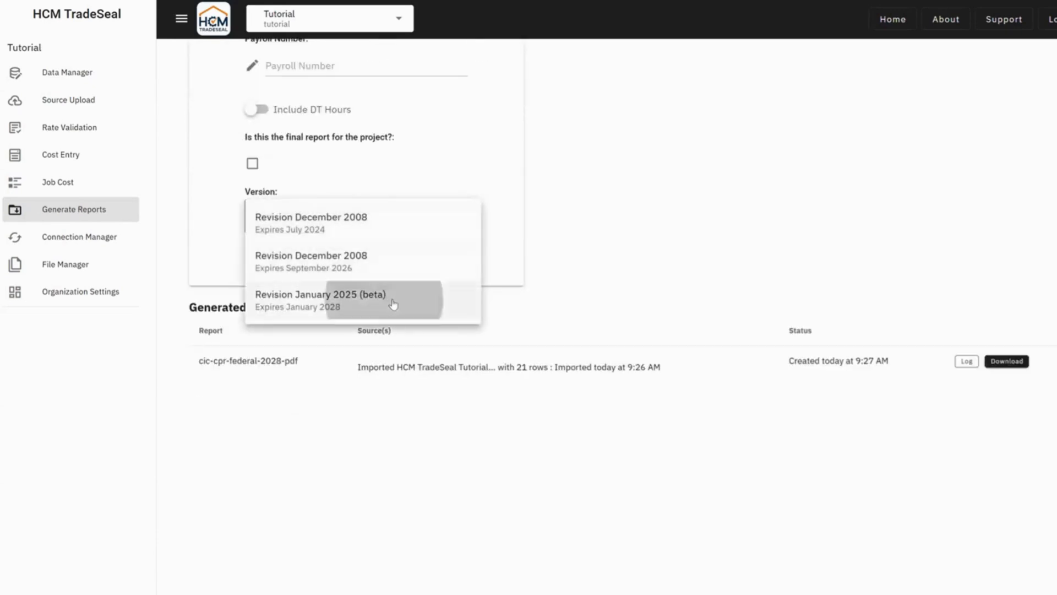
left_click(392, 282)
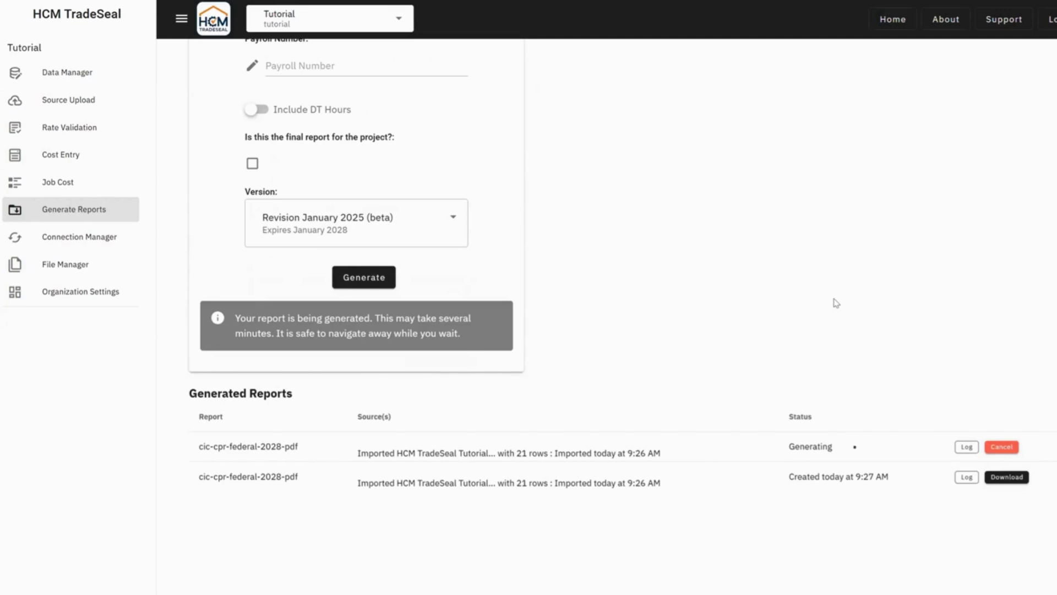
Step: Download the newly generated report and open the P123 PDF document from its zip archive
left_click(1012, 377)
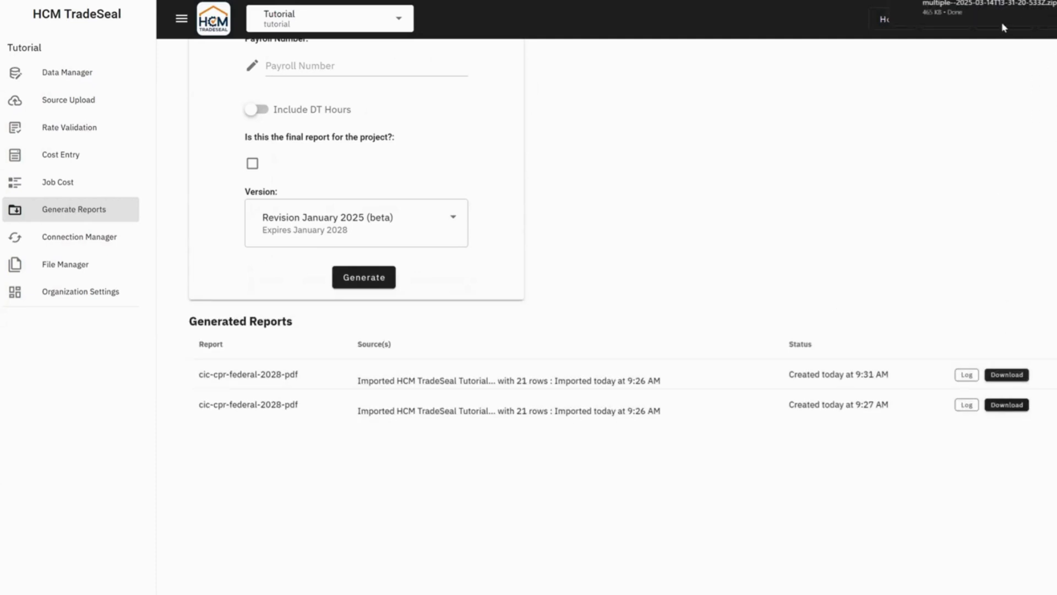
left_click(998, 14)
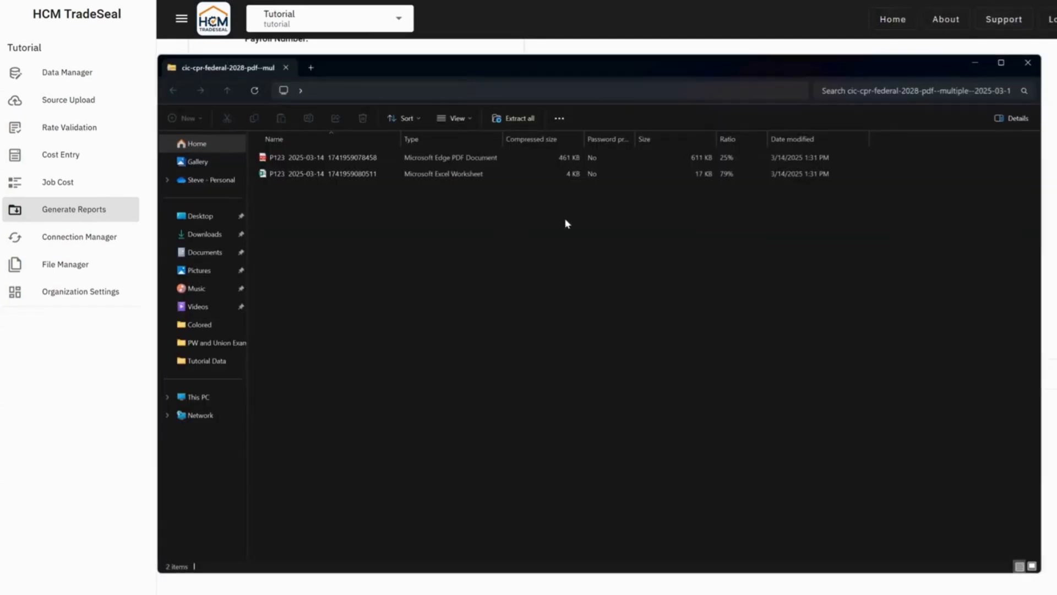
double_click(354, 158)
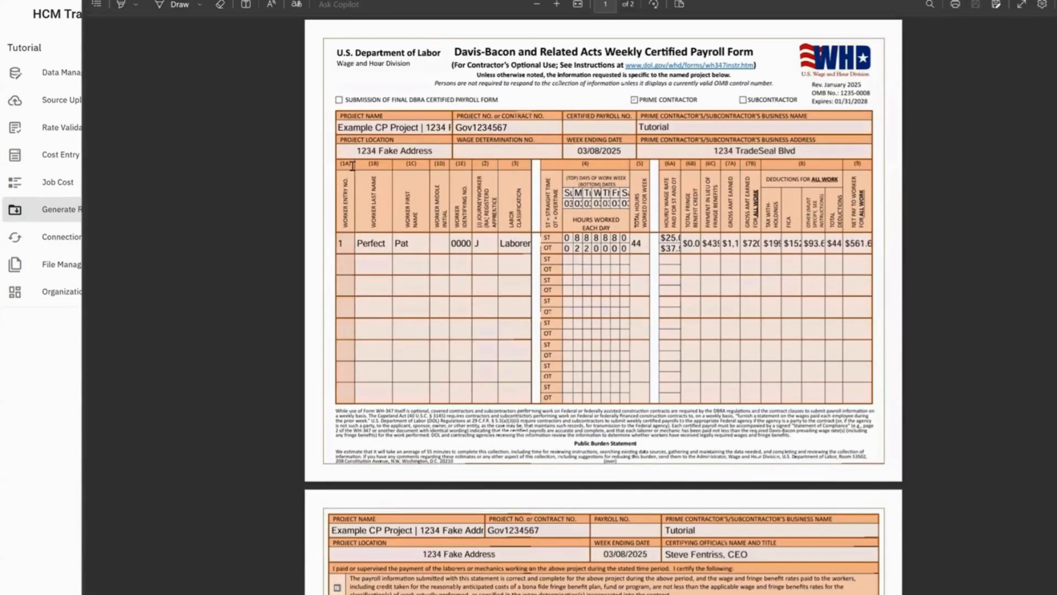
Step: Review the certified payroll form's project name, contract number, wage determination and payroll number fields, plus the certification page
left_click(387, 135)
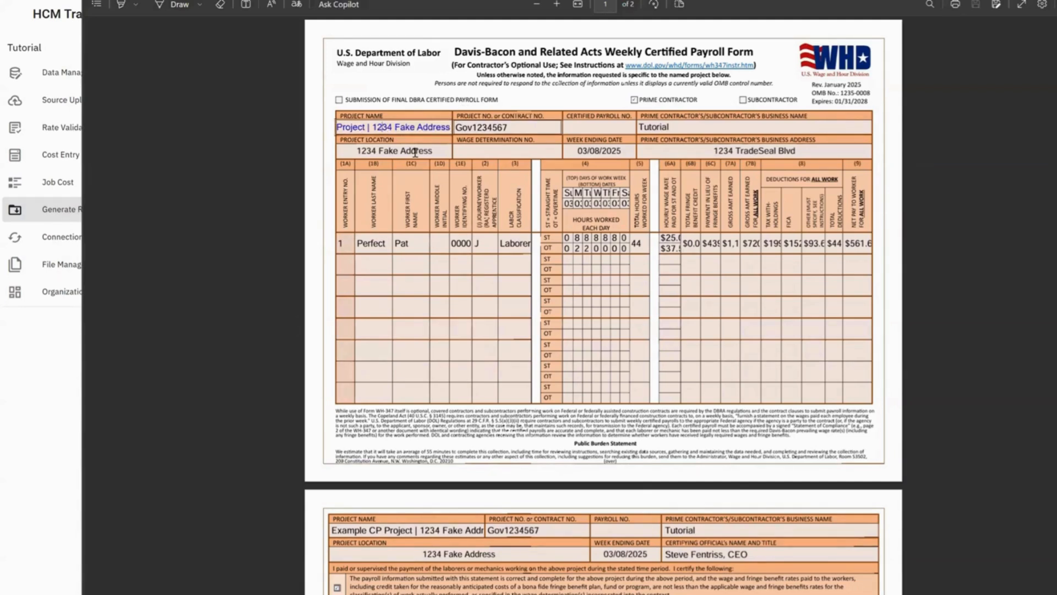
key("Tab")
key("Tab")
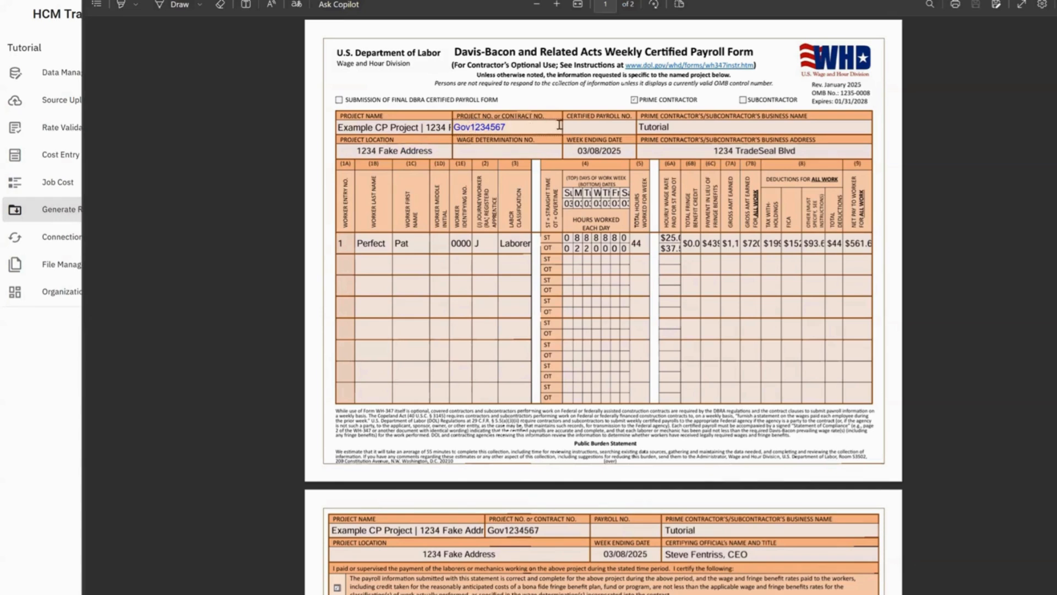
key("Tab")
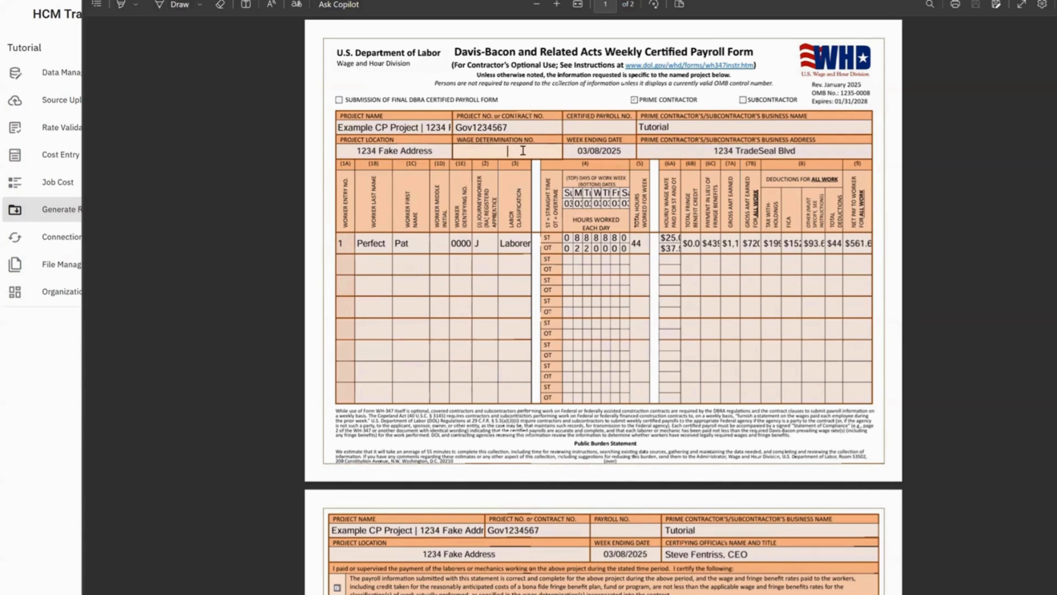
left_click(608, 125)
scroll(467, 129, "down", 3)
scroll(467, 128, "down", 3)
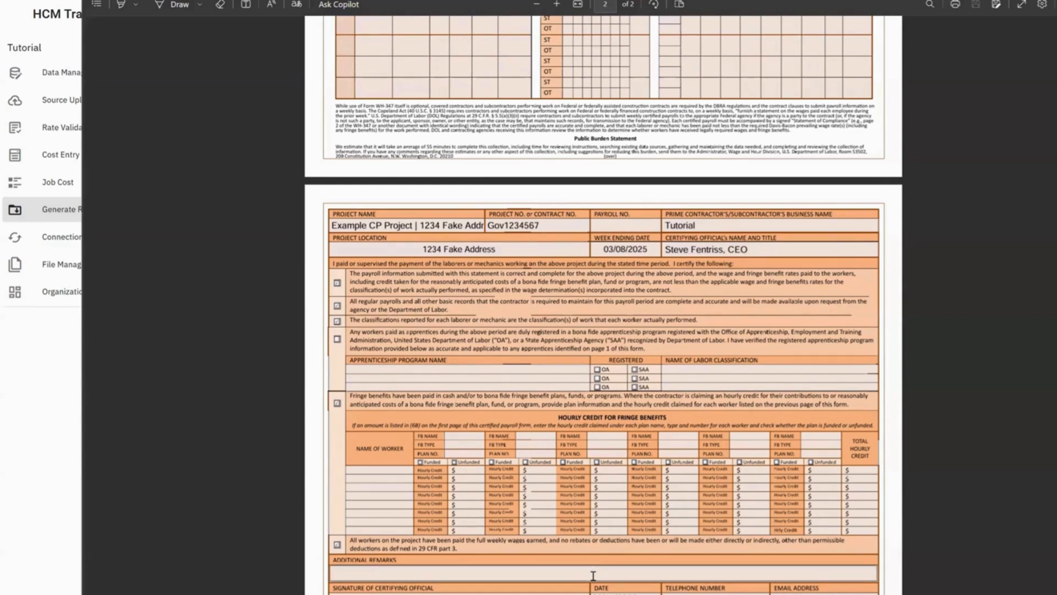
scroll(593, 576, "up", 4)
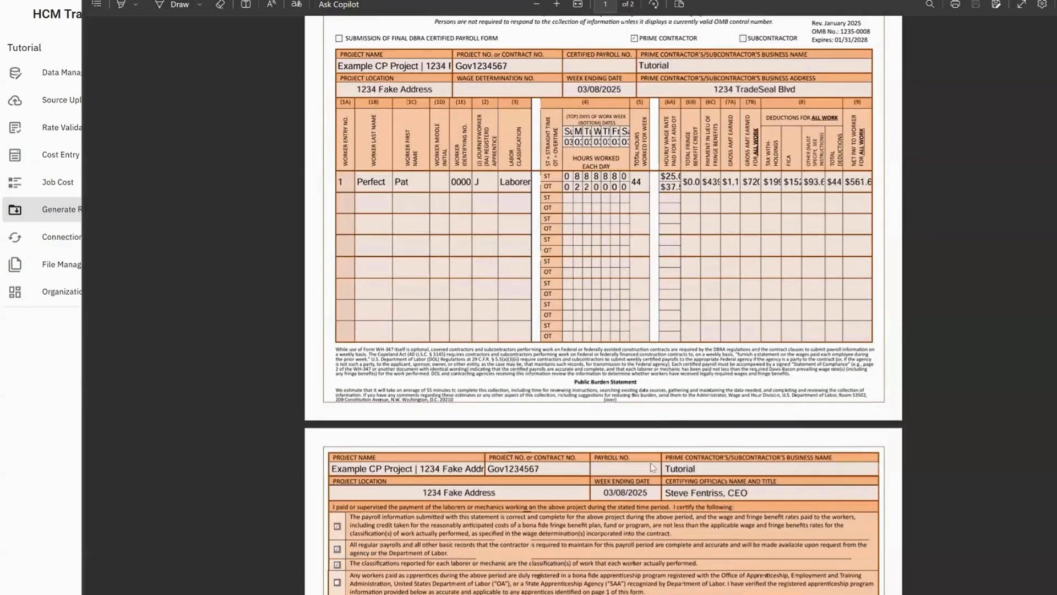
scroll(653, 468, "up", 1)
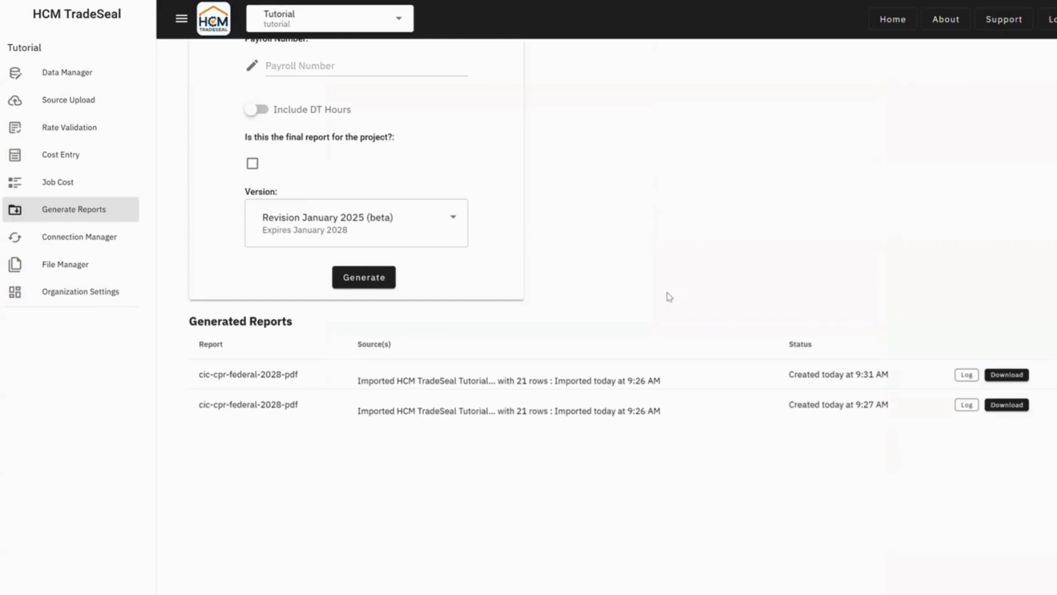
Step: Go to the home page and look through the Data Manager's employee, rate, benefit and job records
scroll(670, 297, "up", 7)
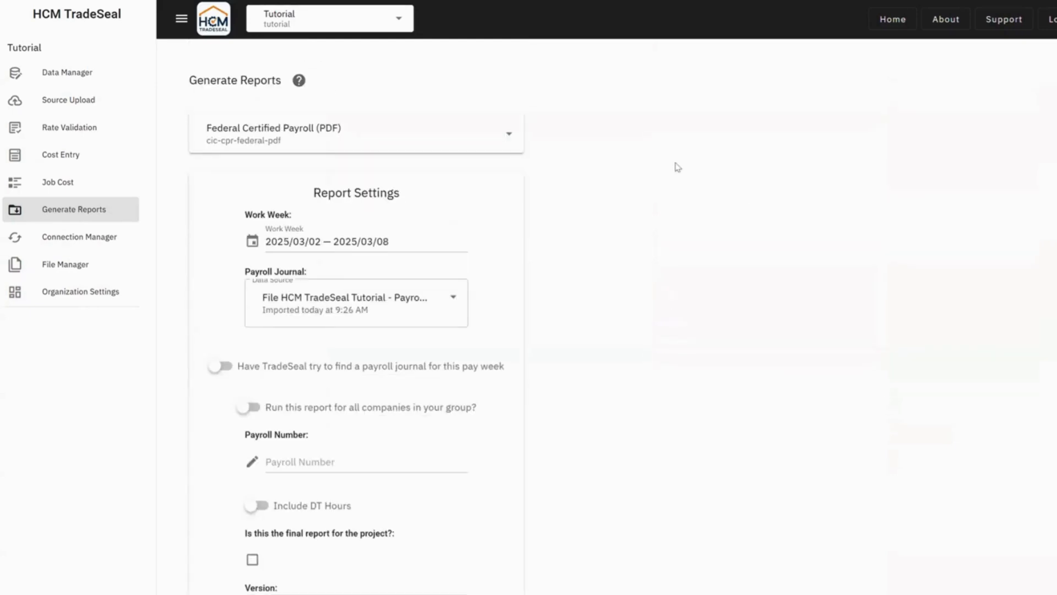
left_click(892, 22)
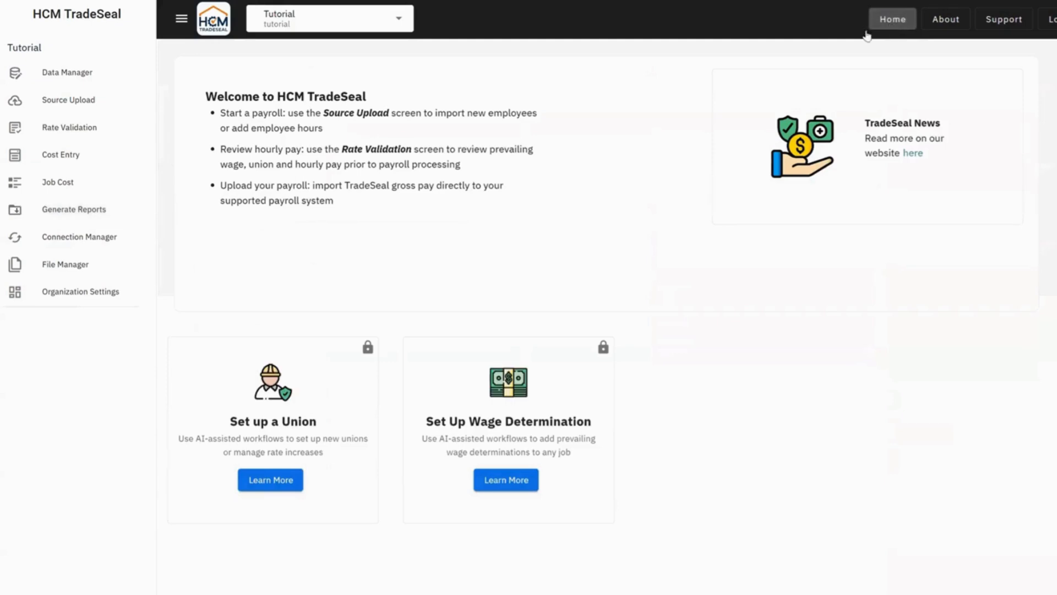
left_click(78, 76)
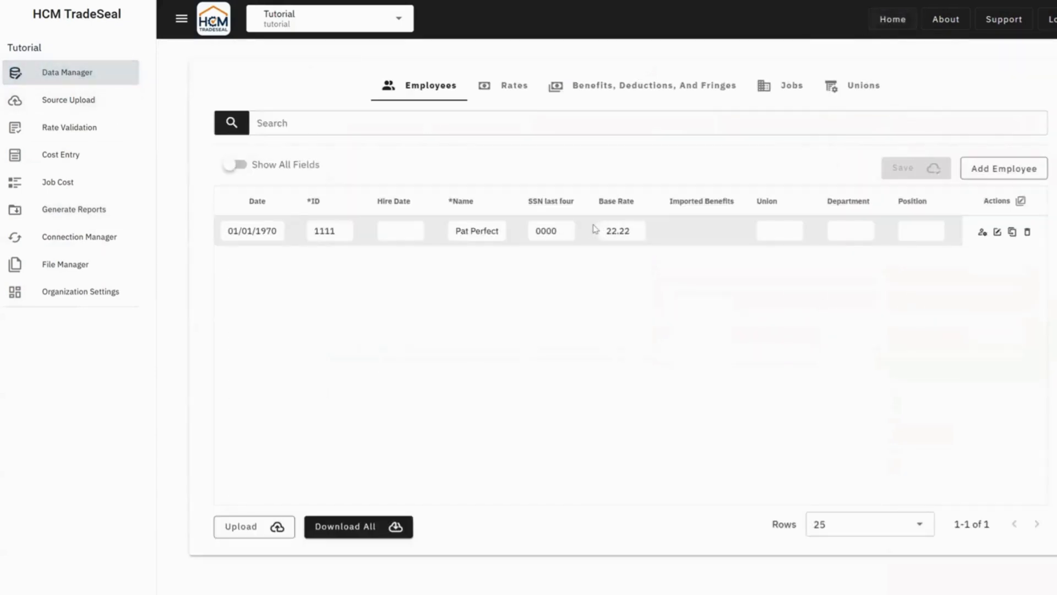
left_click(512, 86)
left_click(614, 87)
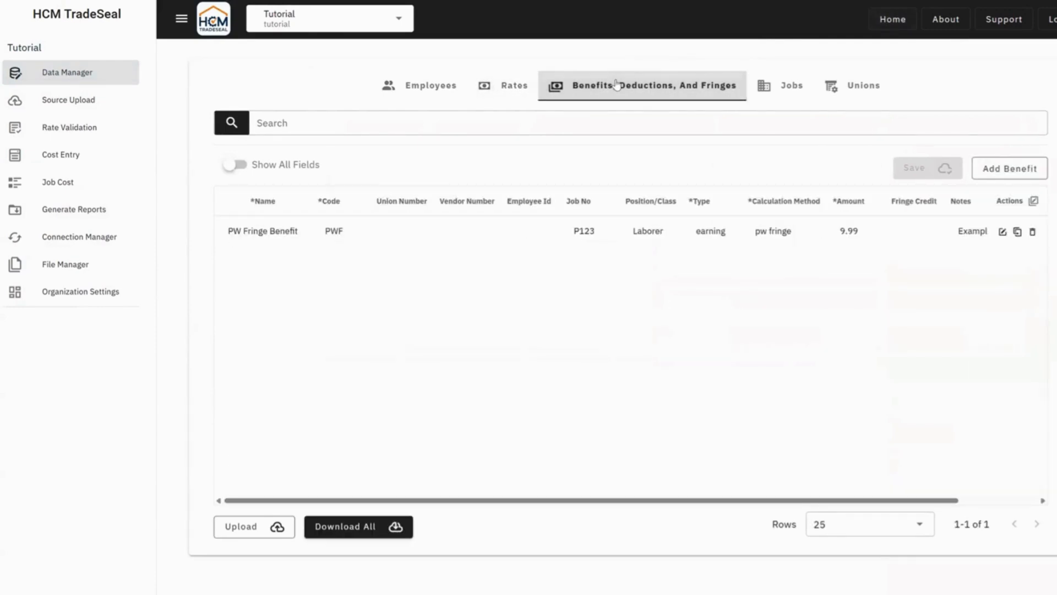
left_click(772, 89)
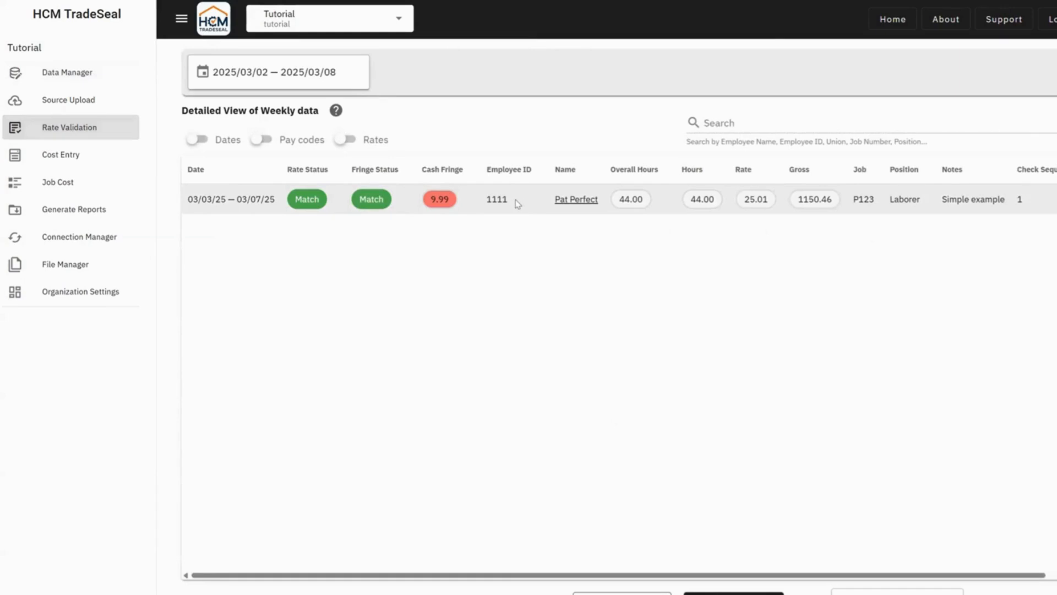
Step: View the report types available for generation and return to the home page
left_click(109, 217)
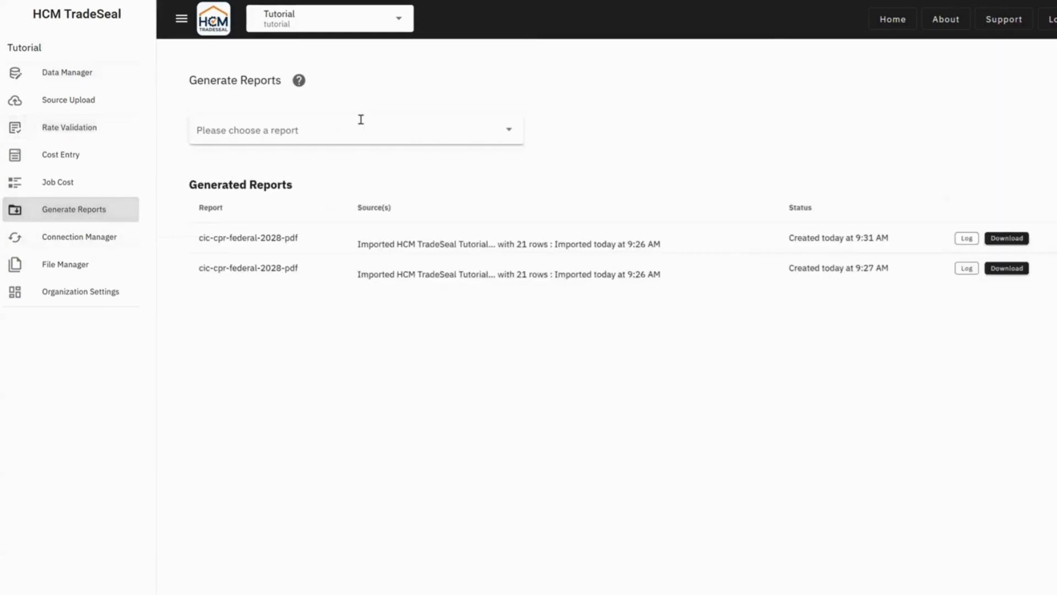
left_click(361, 120)
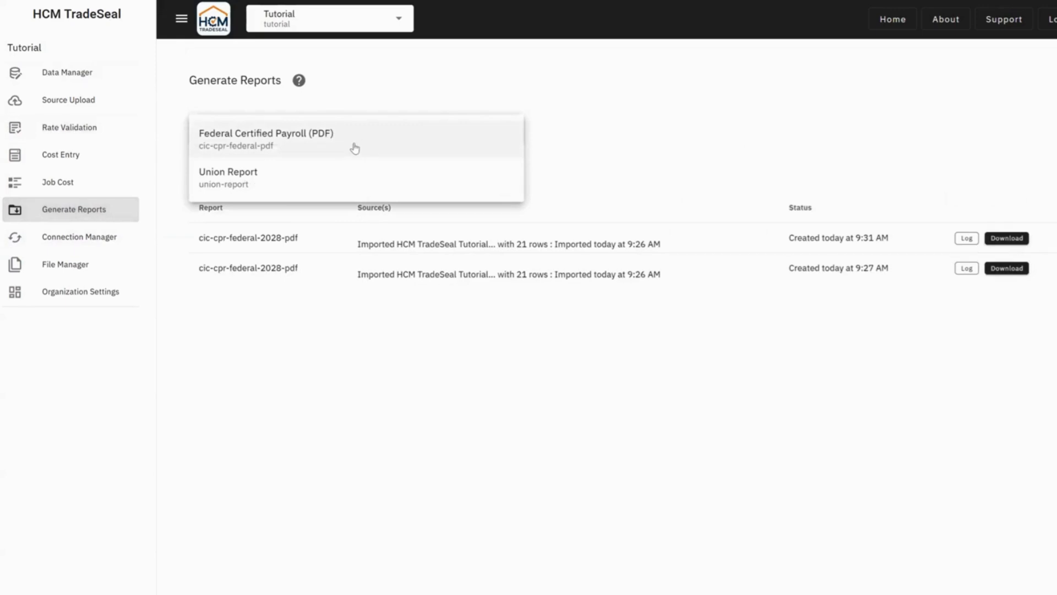
left_click(882, 22)
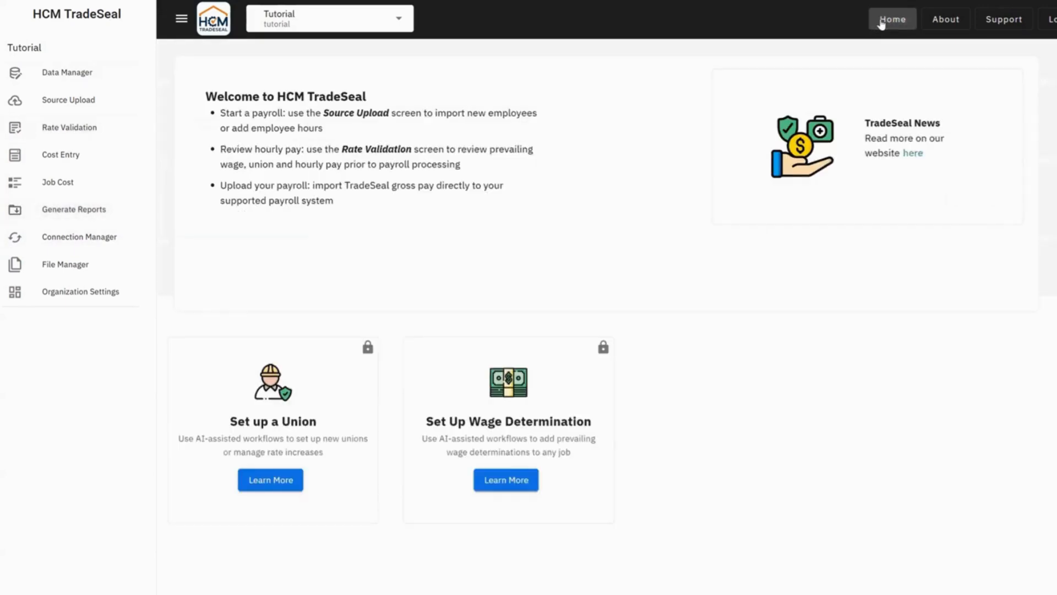